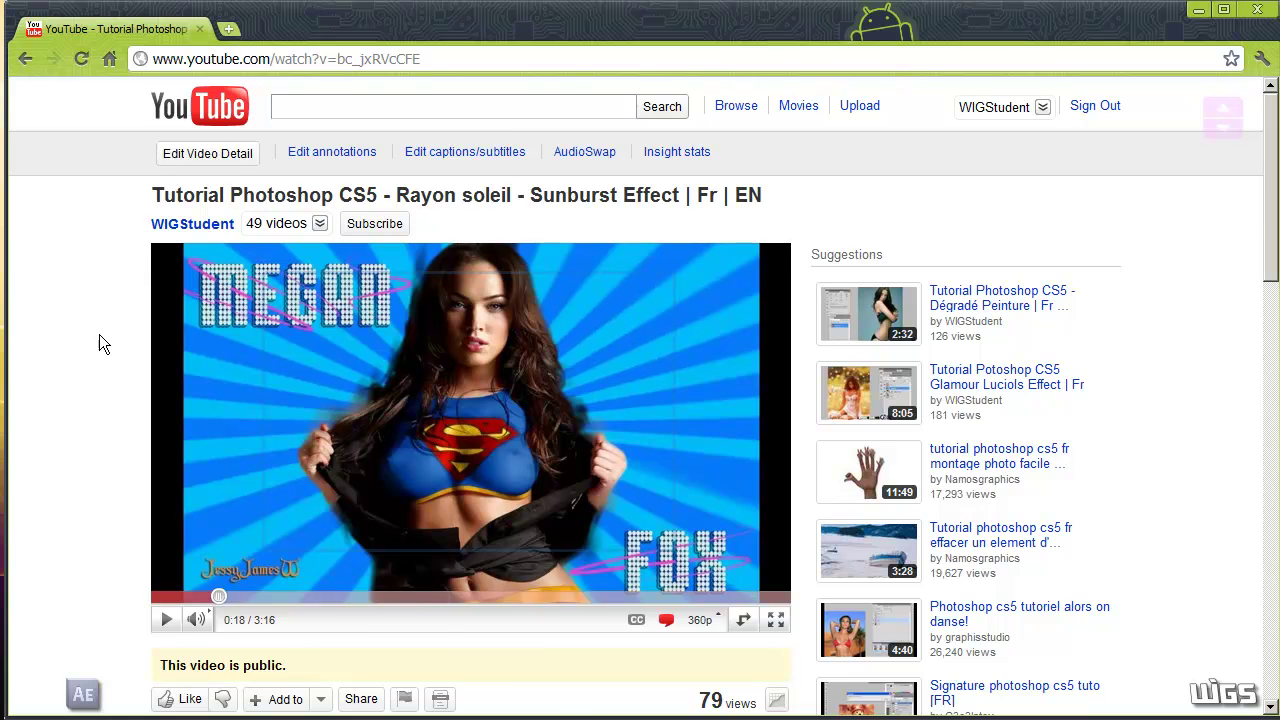
Play the Photoshop sunburst tutorial video briefly, pause it around 0:21, and leave the browser for After Effects.
{"action": "scroll", "coordinate": [100, 340], "scroll_direction": "down", "scroll_amount": 1}
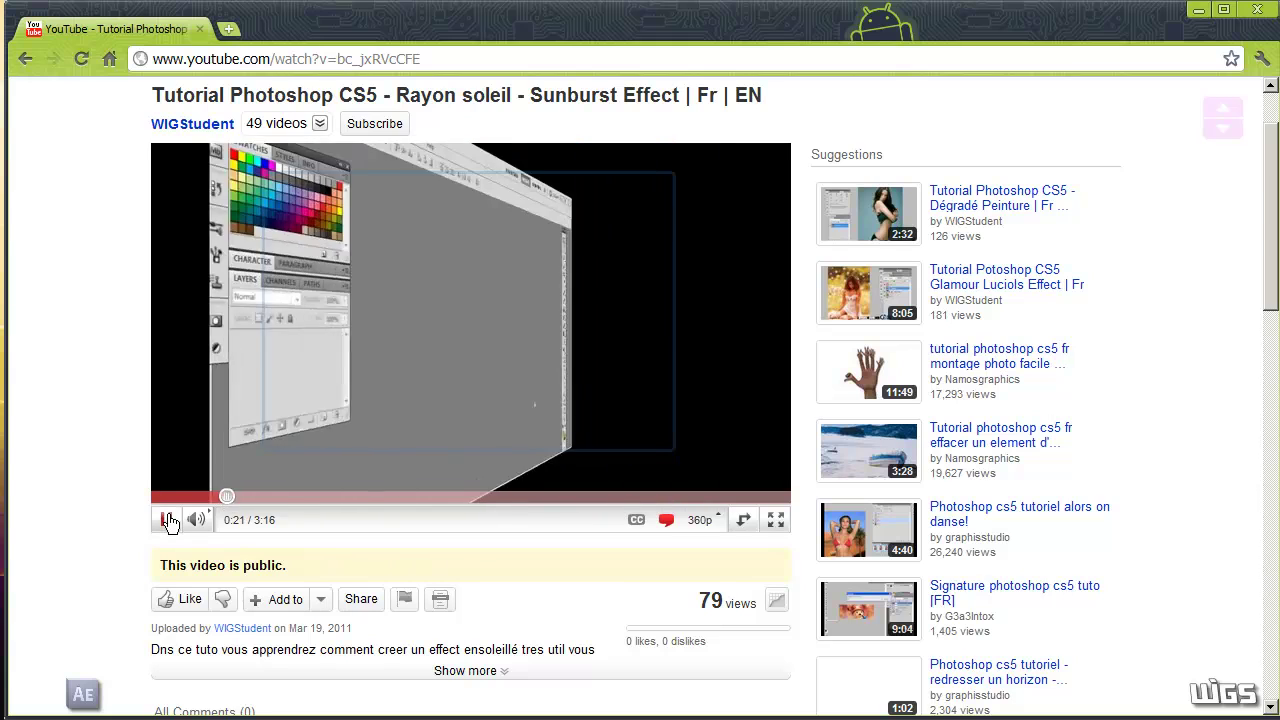
{"action": "mouse_move", "coordinate": [228, 497]}
{"action": "left_mouse_down"}
{"action": "mouse_move", "coordinate": [444, 481]}
{"action": "mouse_move", "coordinate": [195, 519]}
{"action": "mouse_move", "coordinate": [191, 507]}
{"action": "mouse_move", "coordinate": [226, 499]}
{"action": "left_mouse_up"}
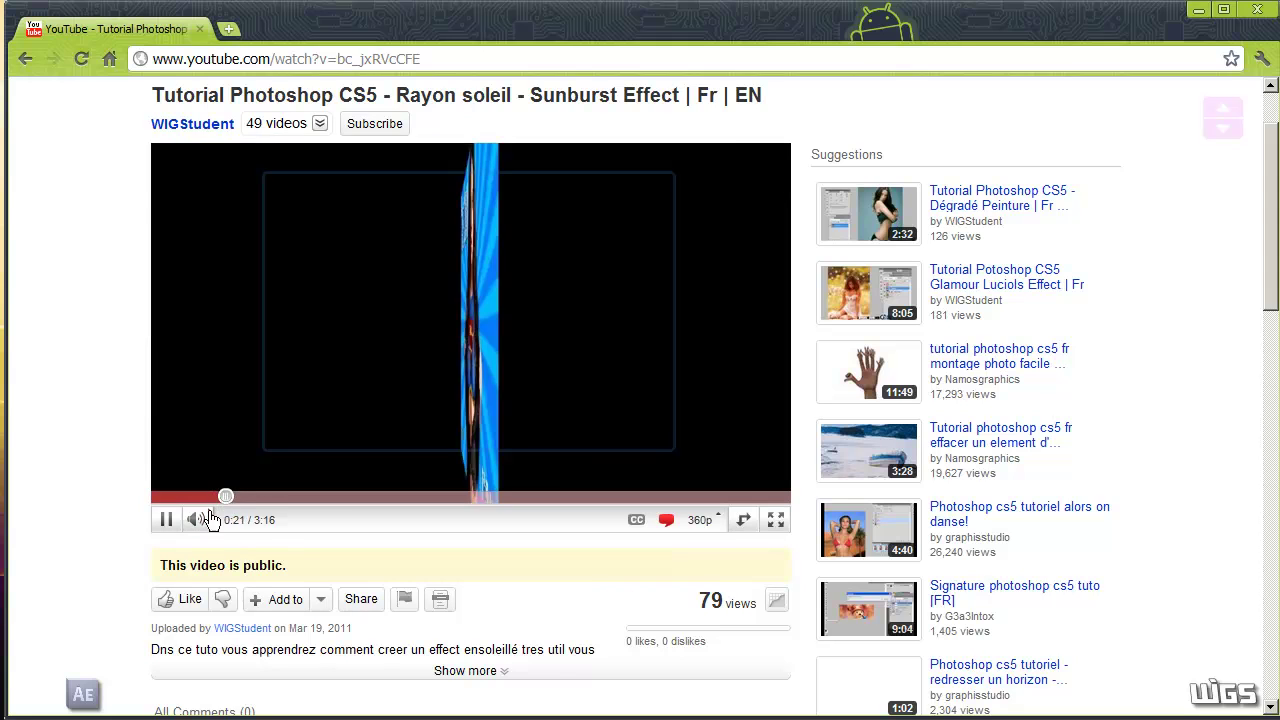
{"action": "left_click", "coordinate": [168, 522]}
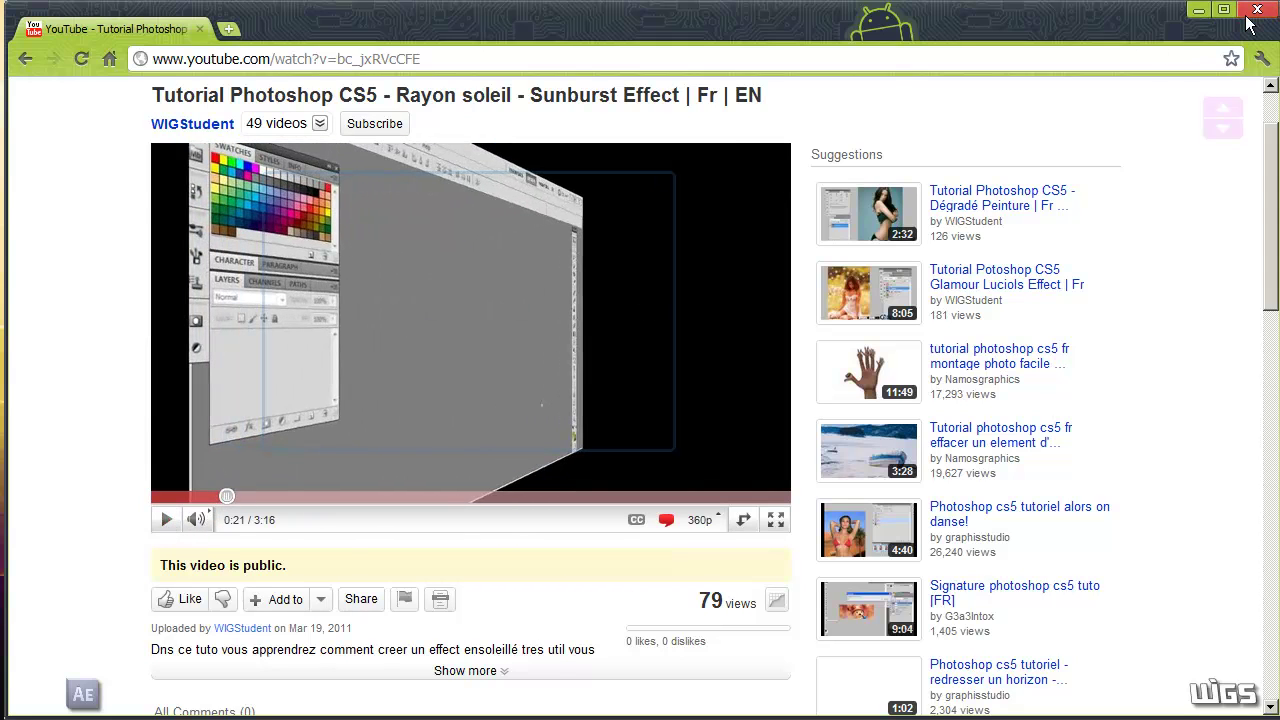
{"action": "left_click", "coordinate": [1249, 14]}
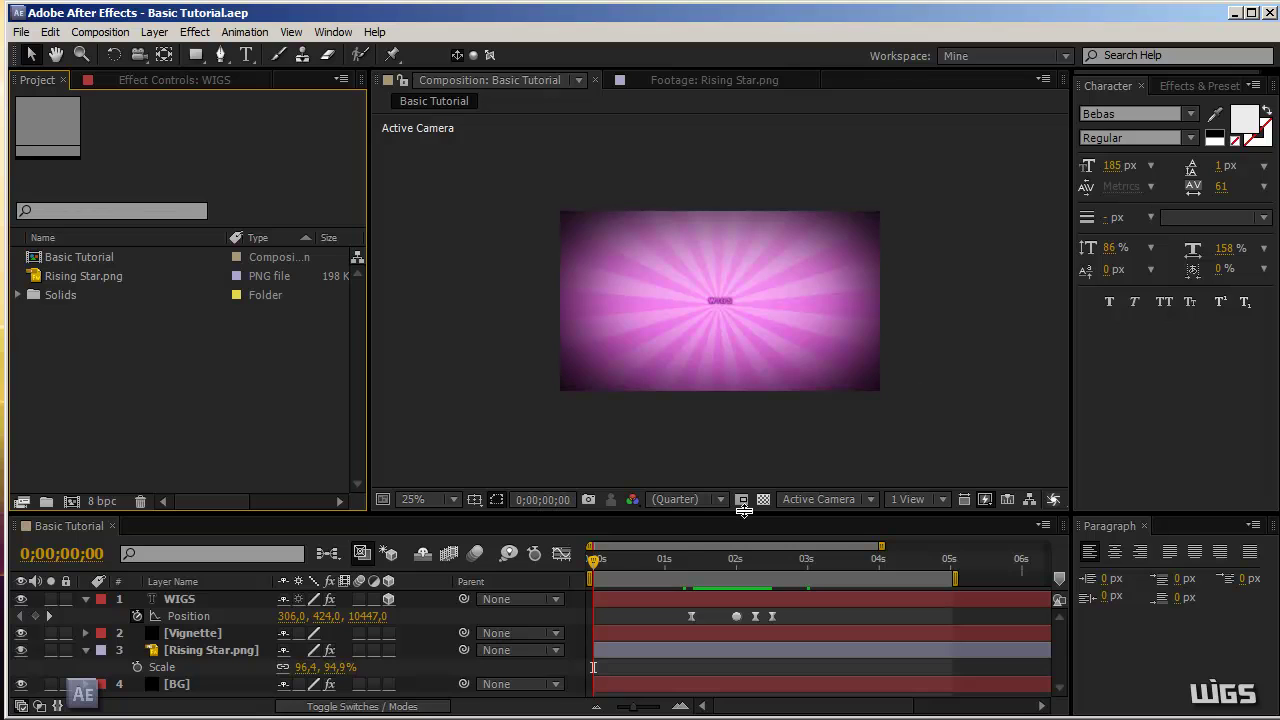
Scrub the Basic Tutorial composition to 0;00;02;02 to preview its WIGS title animation, and close its timeline.
{"action": "left_click_drag", "start_coordinate": [595, 563], "coordinate": [742, 548]}
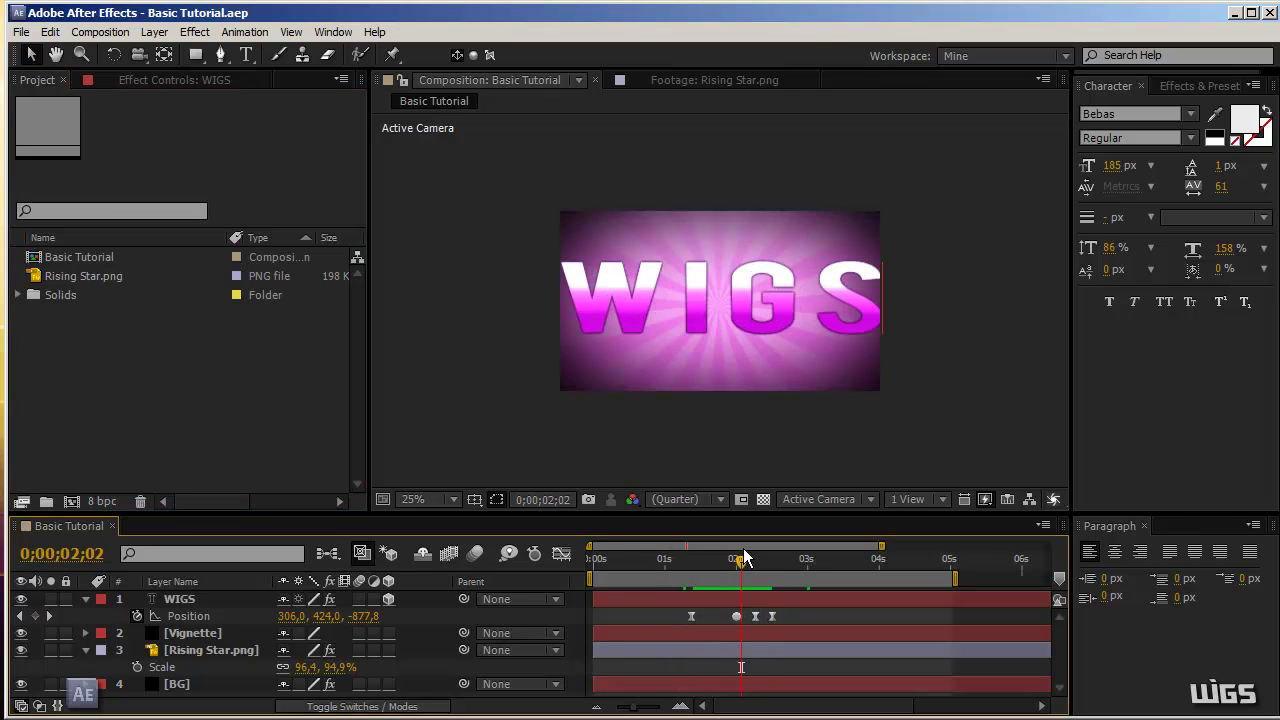
{"action": "key", "text": "ctrl+w"}
Create a composition named "tuto" at 1280 x 720 px, 29,97 fps and 10 seconds long.
{"action": "left_click", "coordinate": [130, 406]}
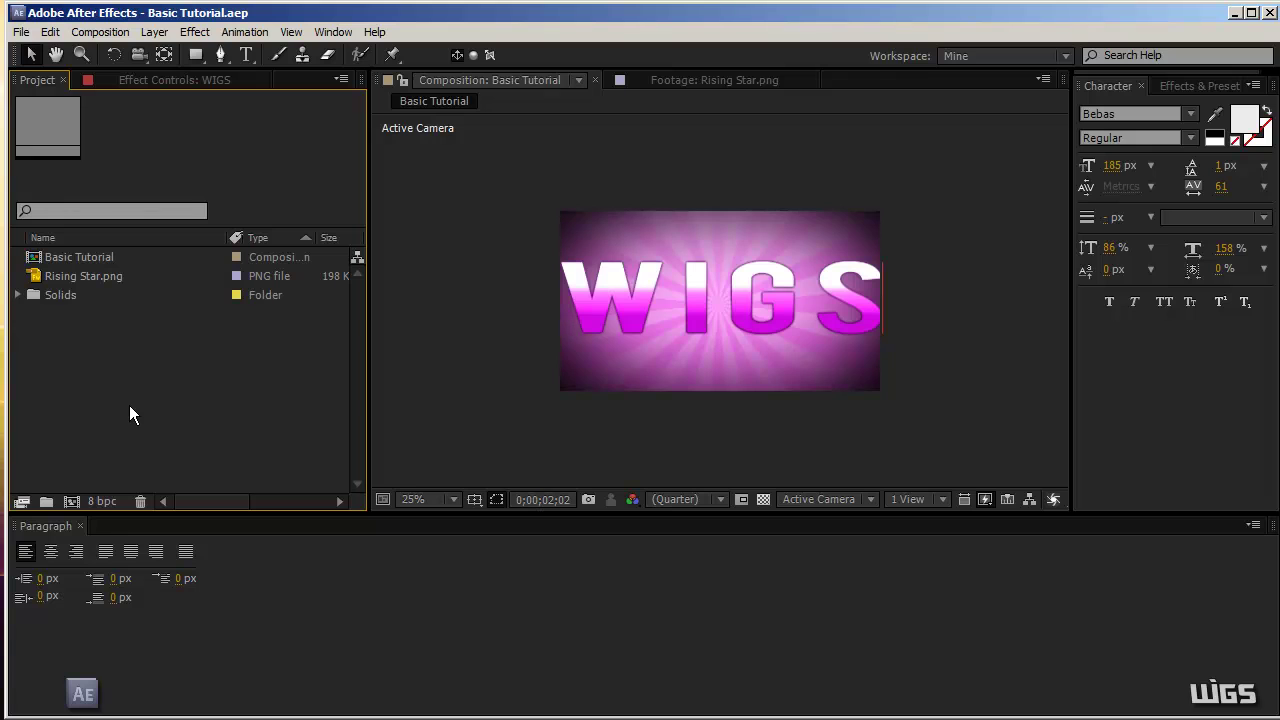
{"action": "key", "text": "ctrl+n"}
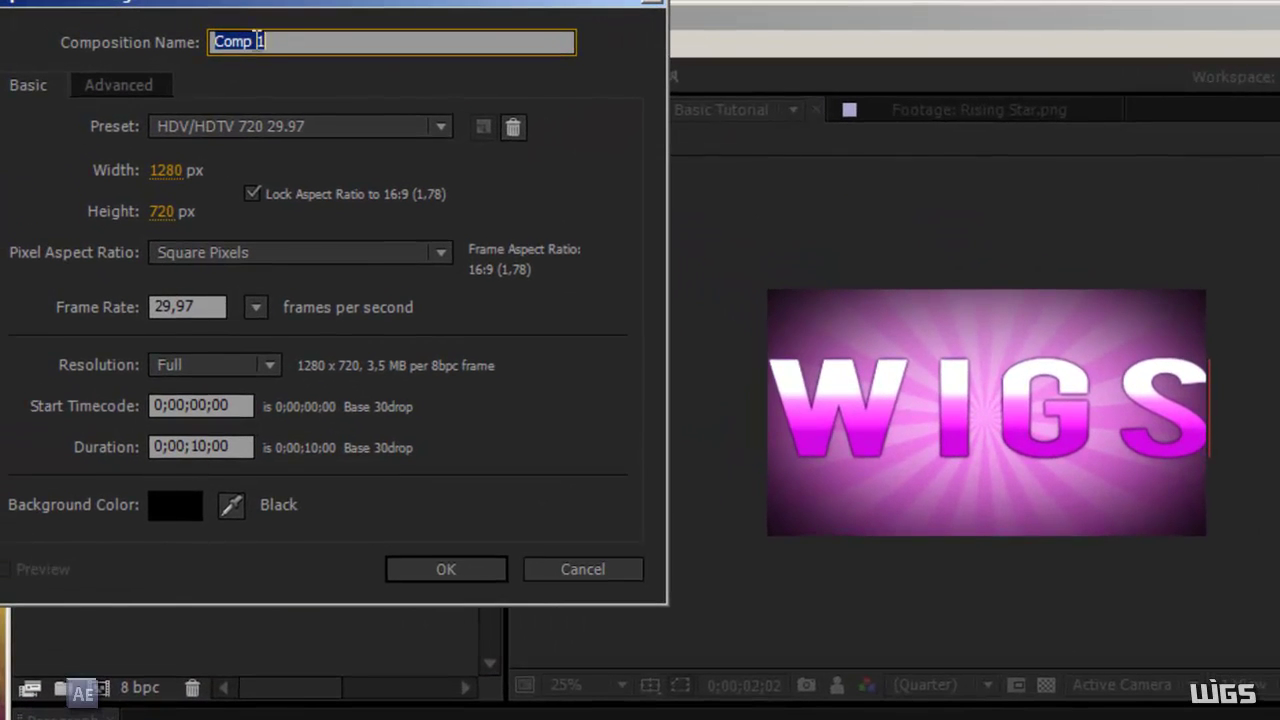
{"action": "type", "text": "tuto"}
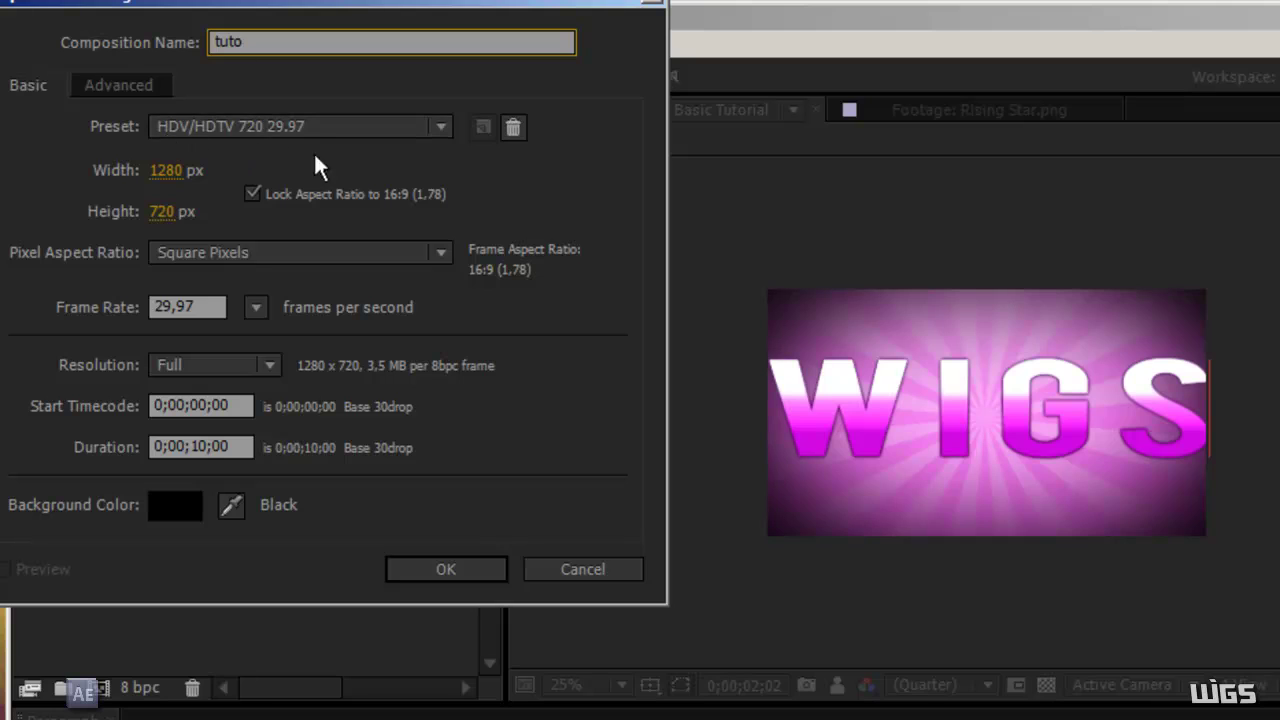
{"action": "left_click", "coordinate": [219, 300]}
{"action": "left_click", "coordinate": [219, 300]}
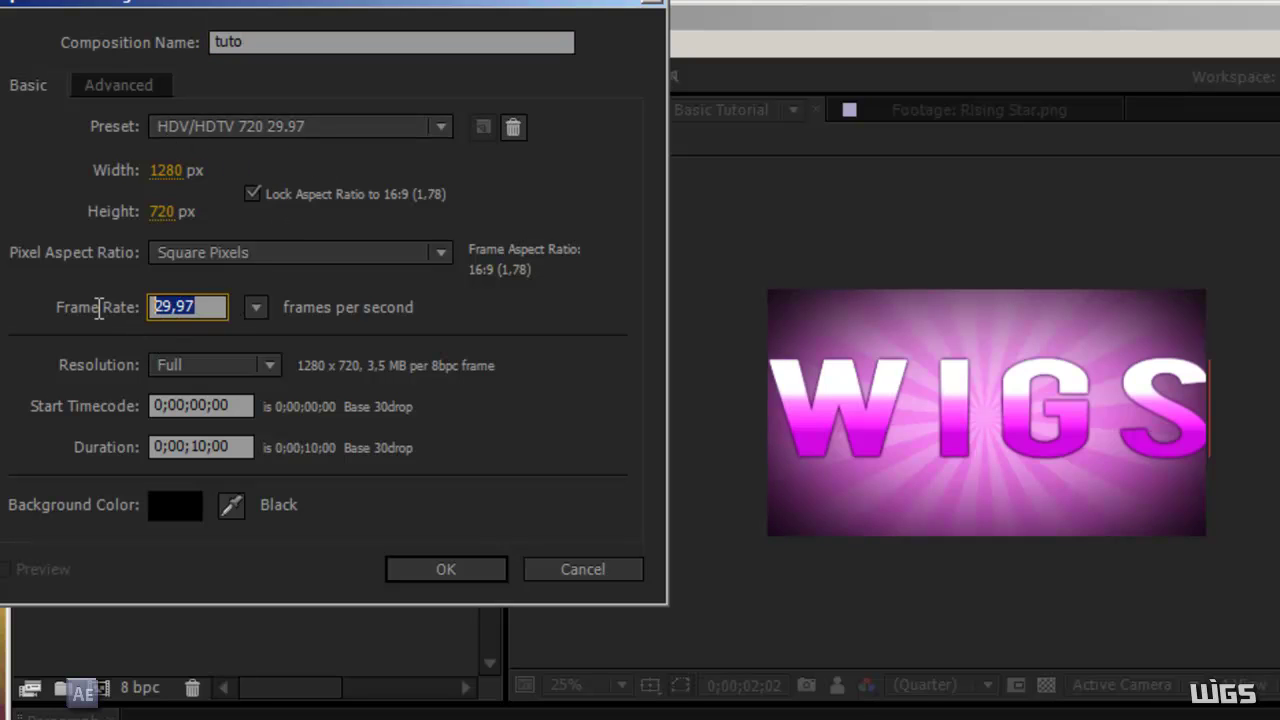
{"action": "left_click", "coordinate": [190, 450]}
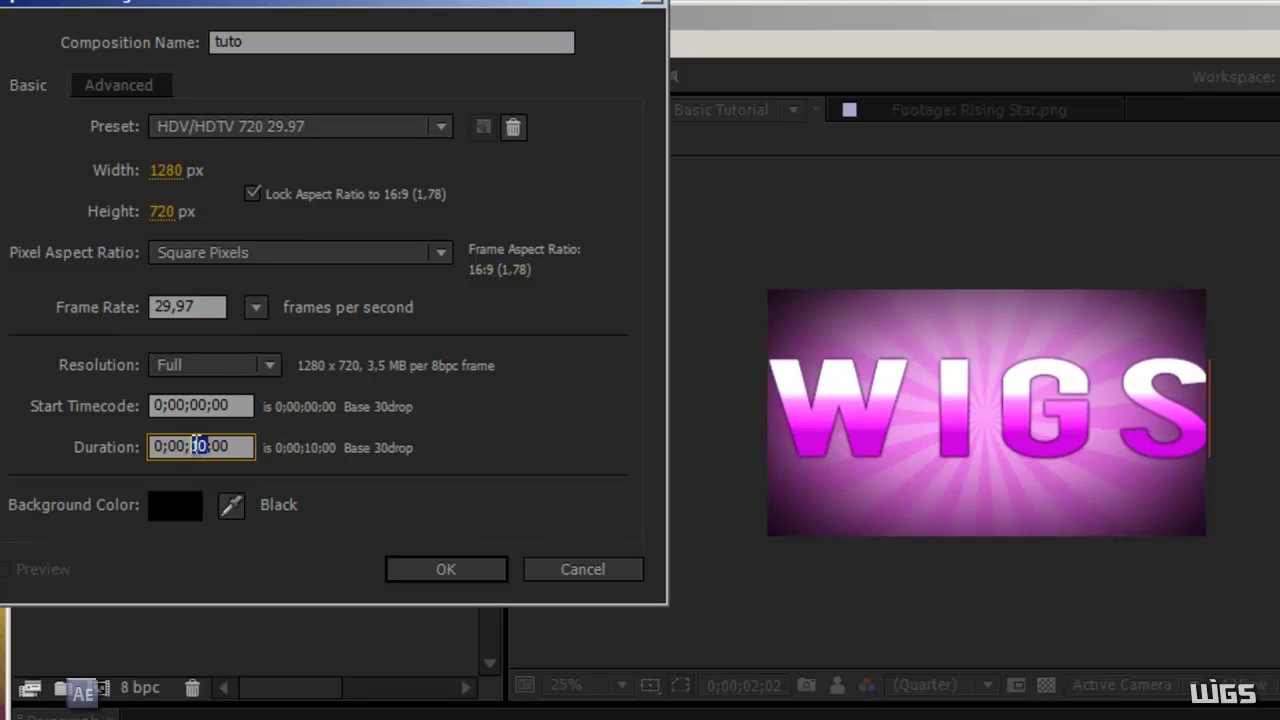
{"action": "left_click_drag", "start_coordinate": [198, 447], "coordinate": [205, 447]}
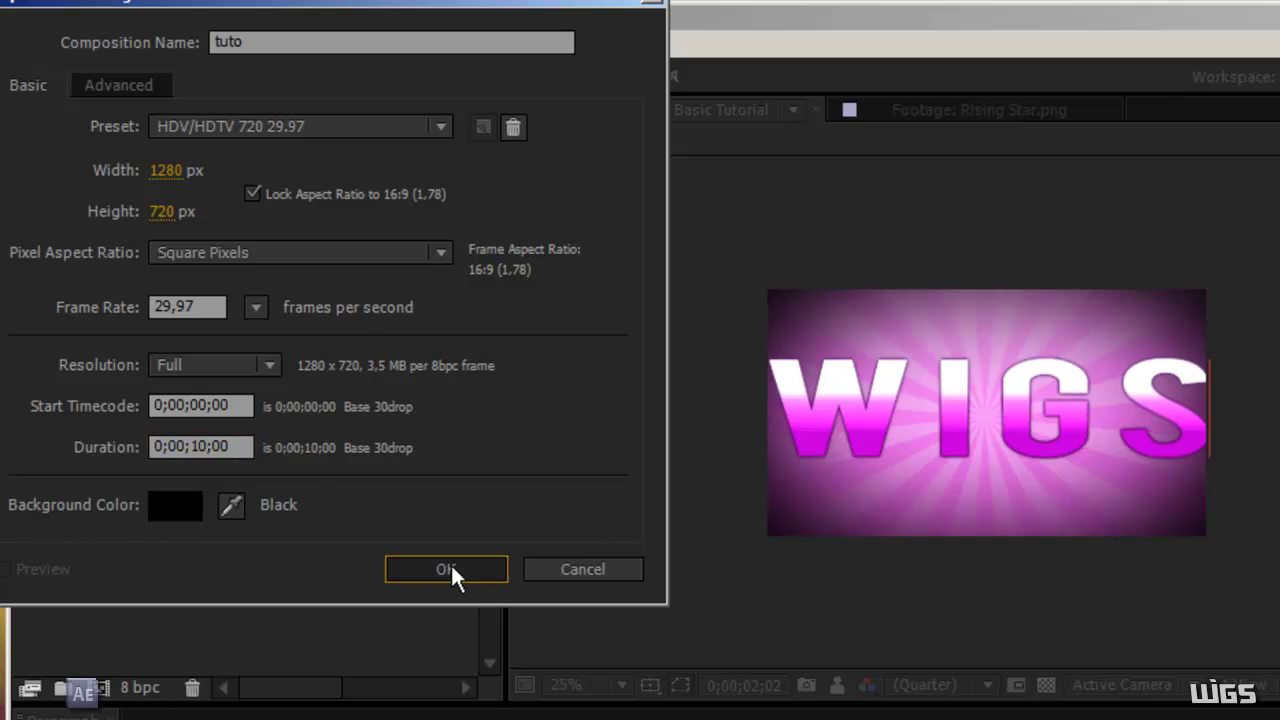
{"action": "left_click", "coordinate": [451, 566]}
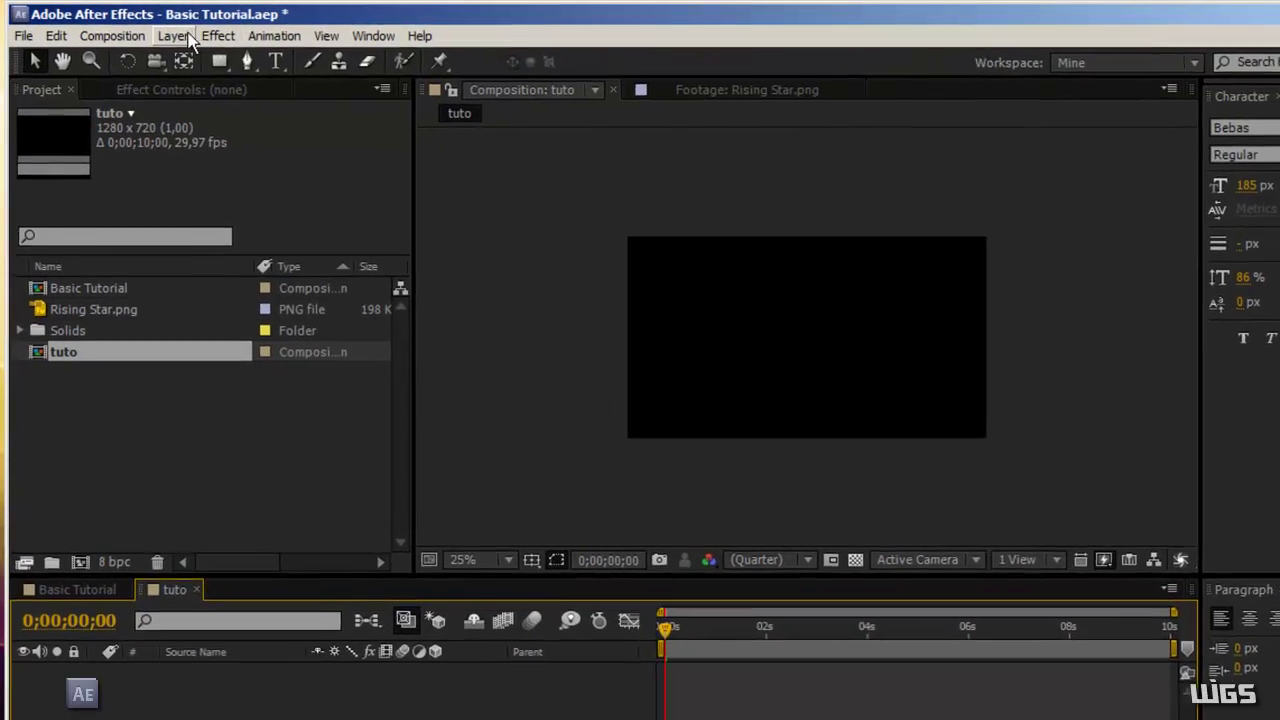
Add a black solid layer named "BG" at composition size to the tuto composition.
{"action": "left_click", "coordinate": [160, 32]}
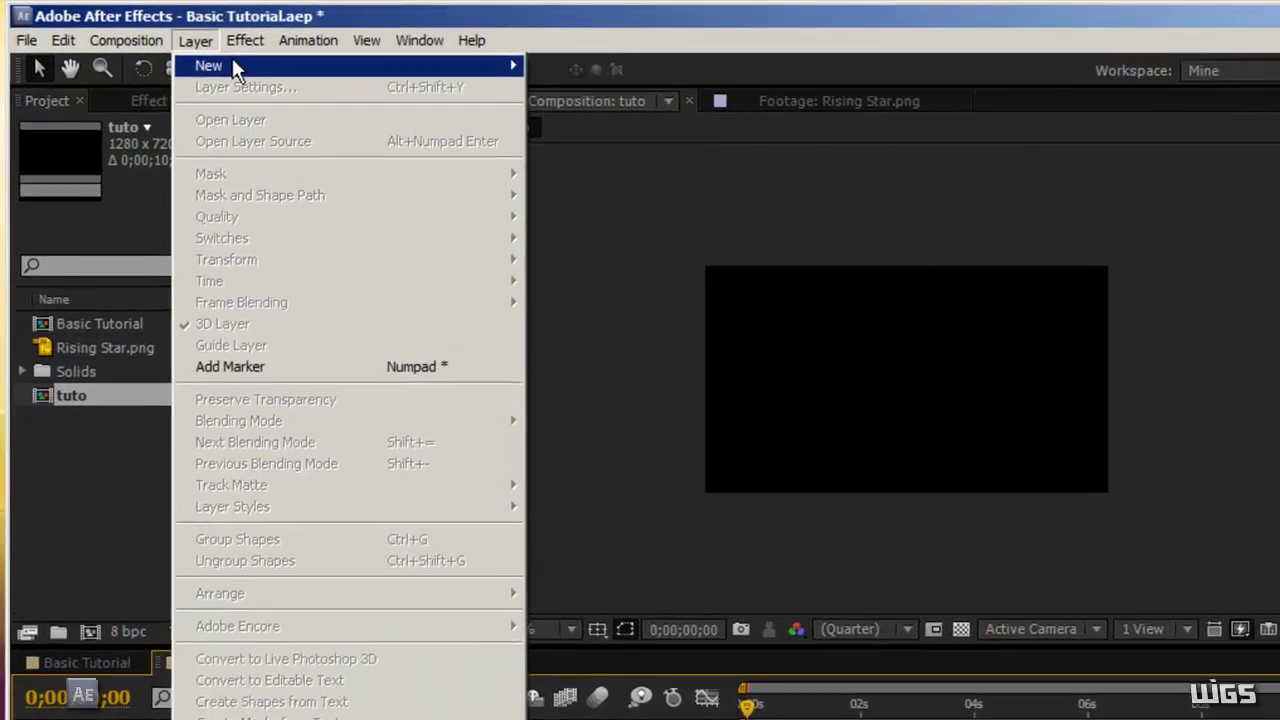
{"action": "mouse_move", "coordinate": [450, 59]}
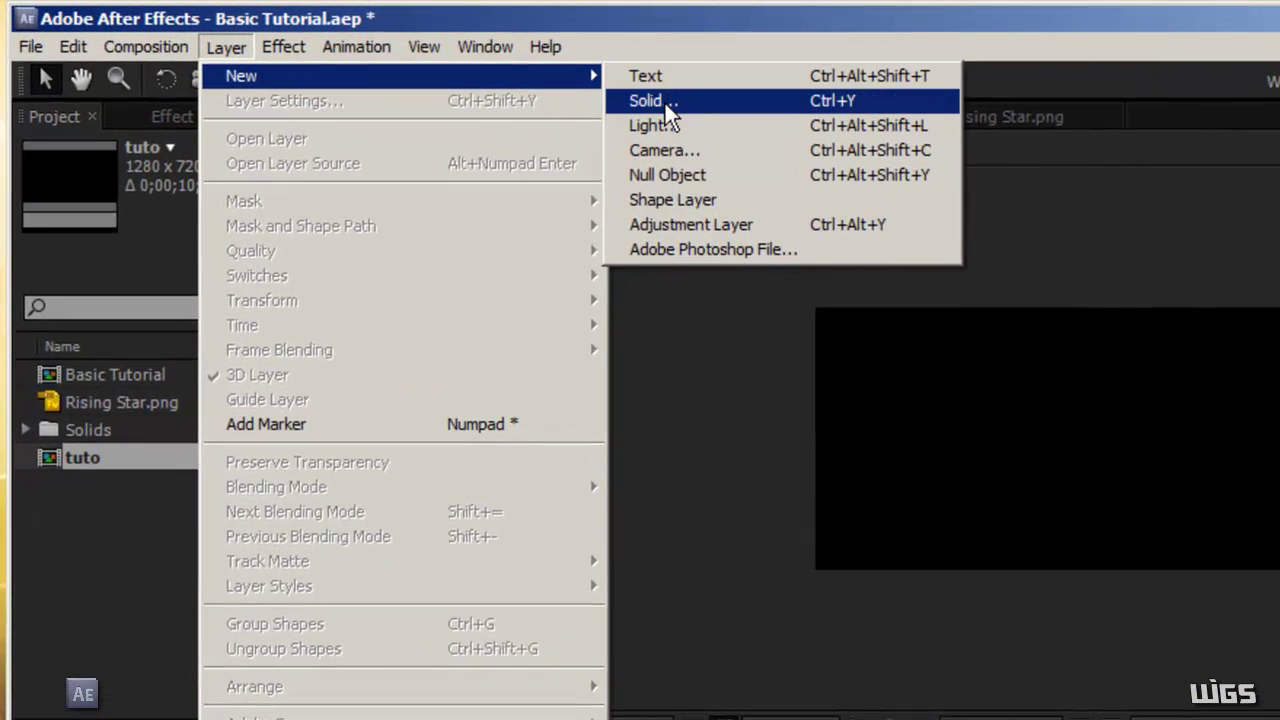
{"action": "left_click", "coordinate": [665, 103]}
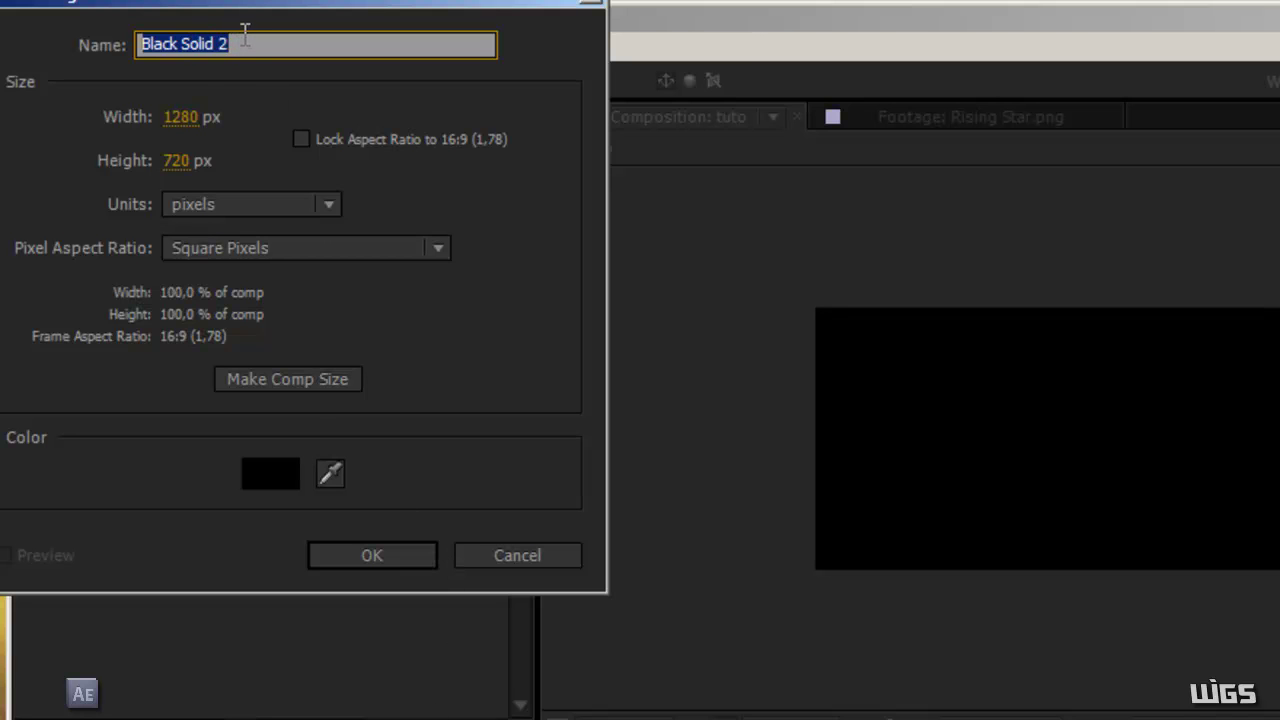
{"action": "type", "text": "B"}
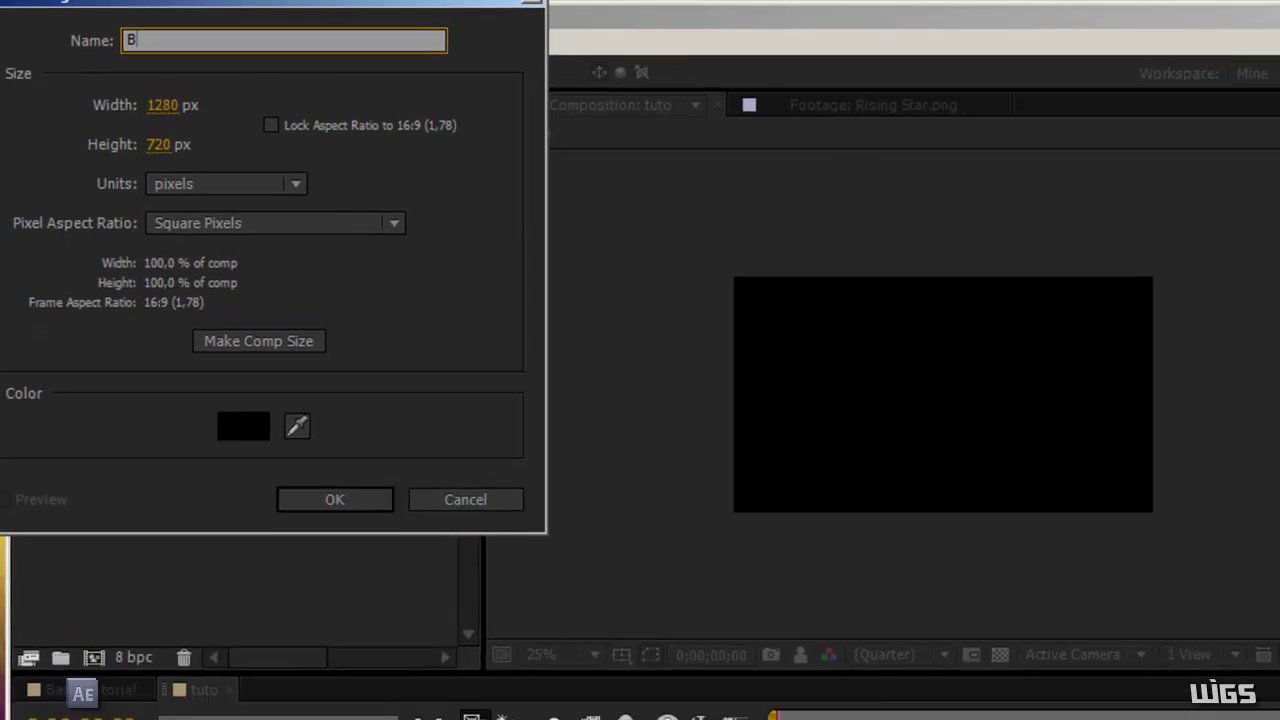
{"action": "type", "text": "G"}
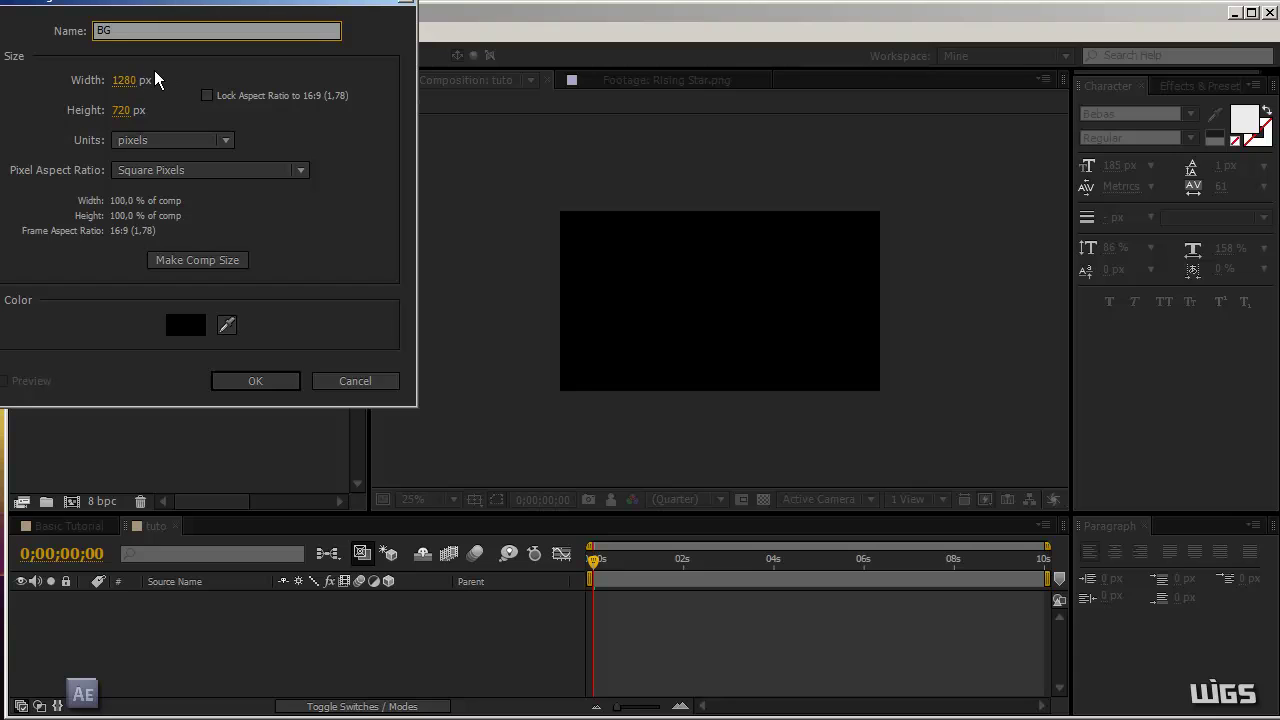
{"action": "left_click", "coordinate": [205, 264]}
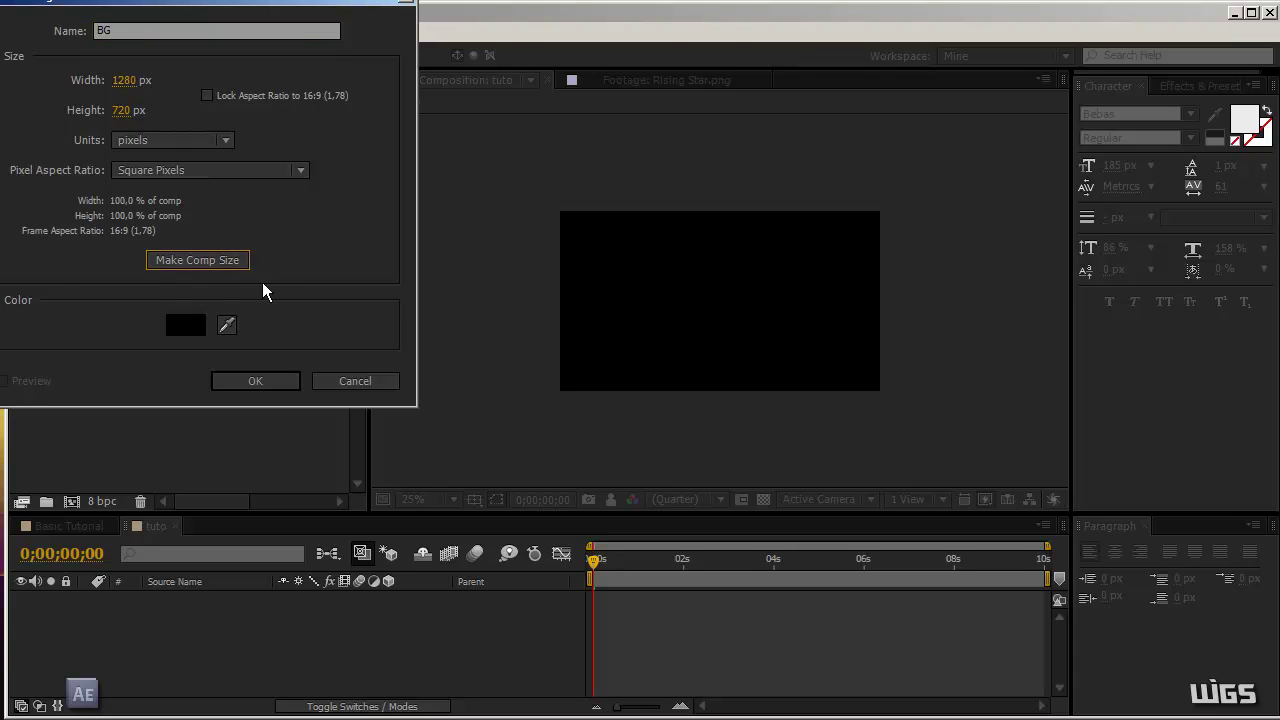
{"action": "left_click", "coordinate": [256, 381]}
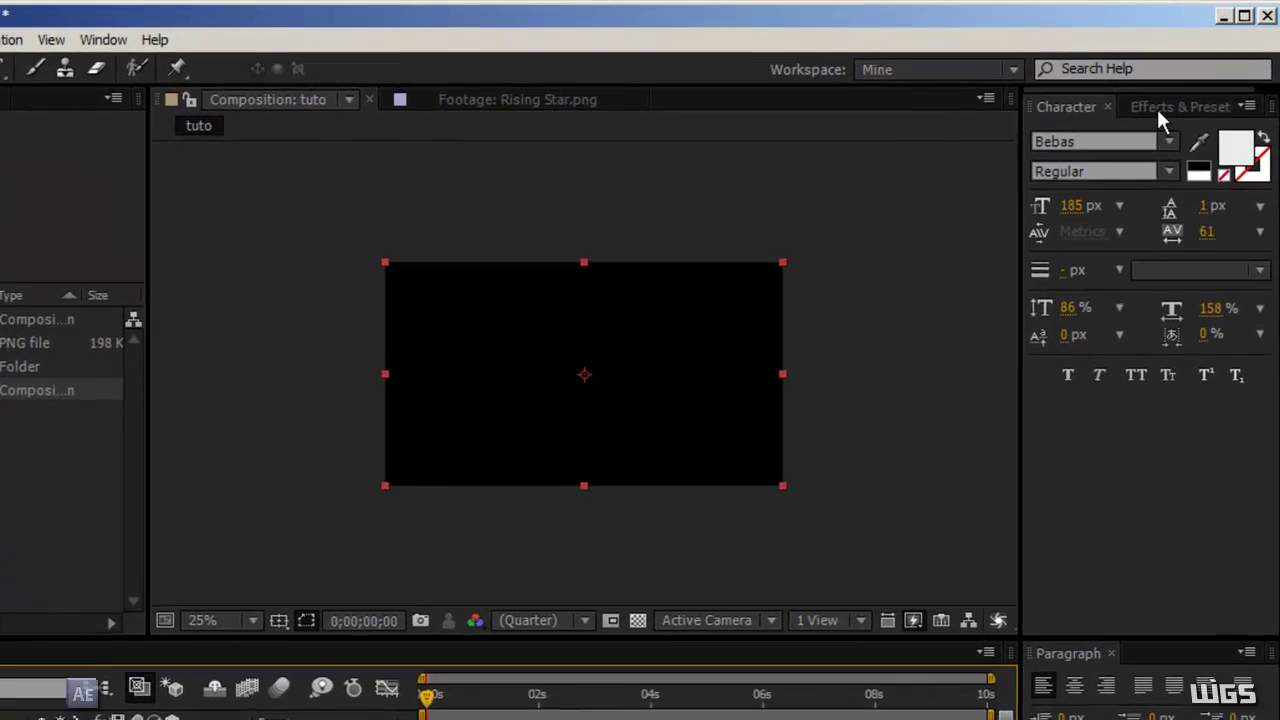
Find the Ramp effect and apply it to the BG layer.
{"action": "left_click", "coordinate": [1199, 86]}
{"action": "double_click", "coordinate": [1126, 135]}
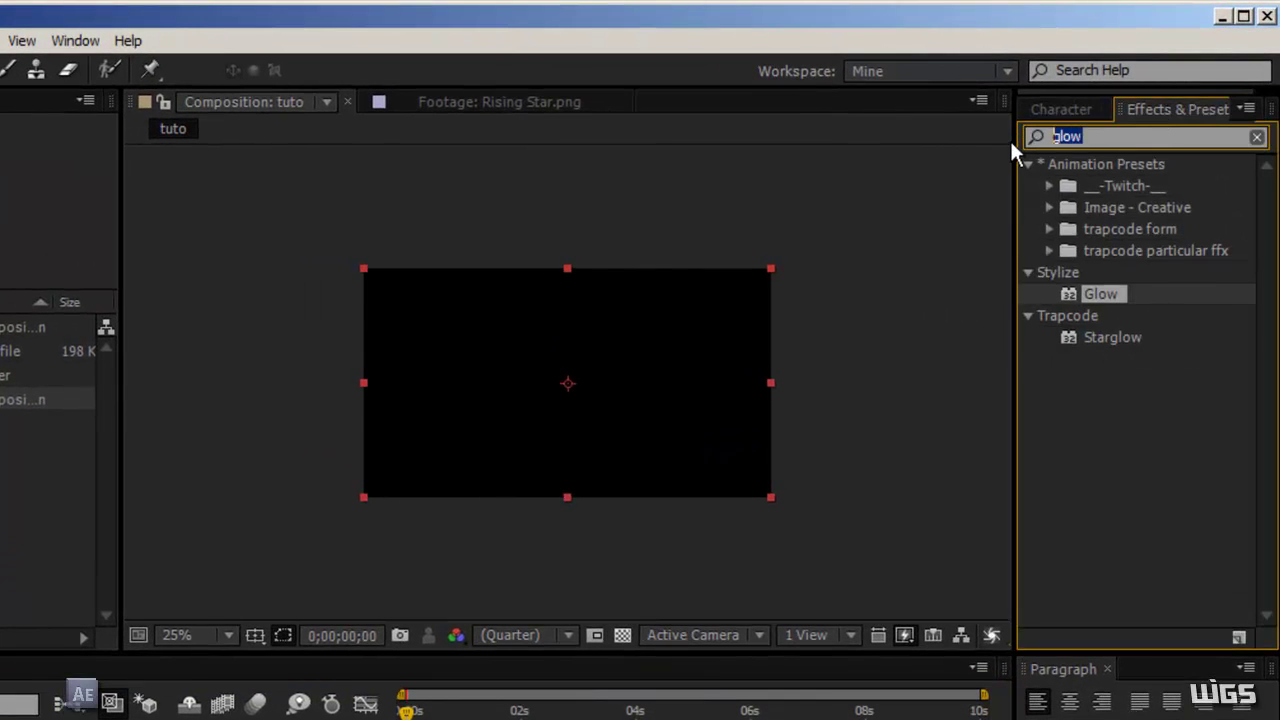
{"action": "type", "text": "ramp"}
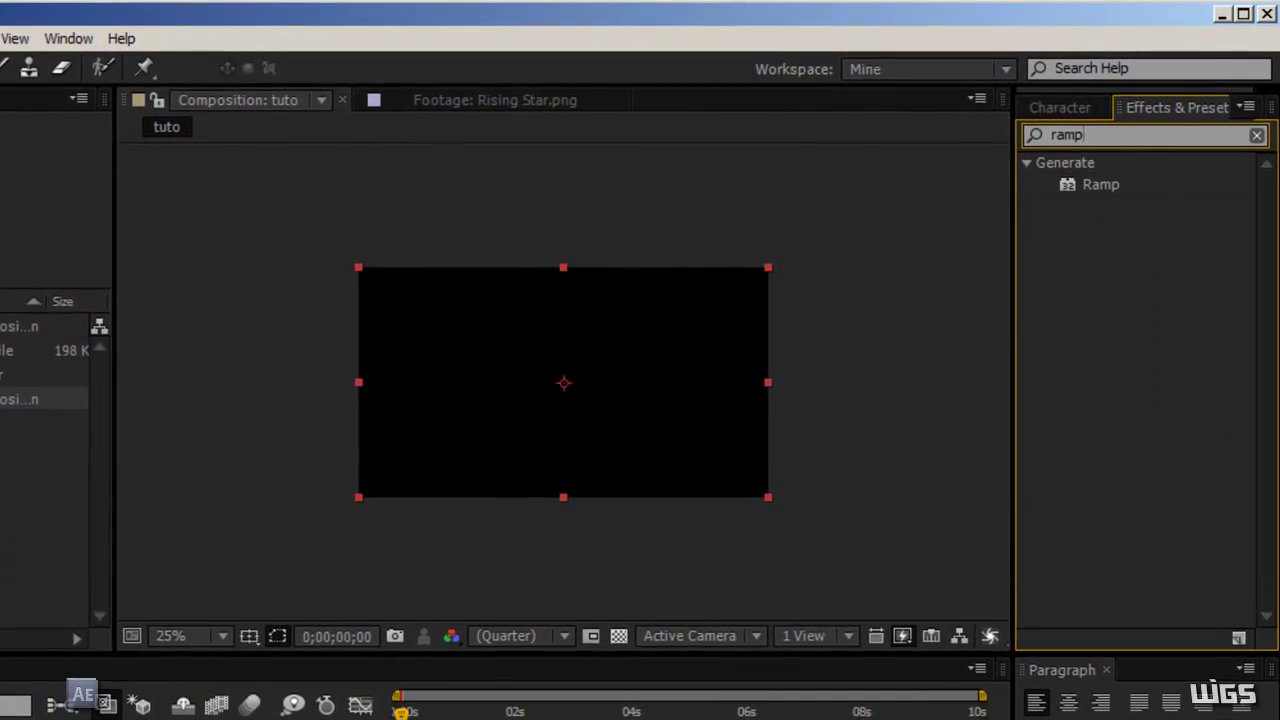
{"action": "left_click", "coordinate": [1096, 185]}
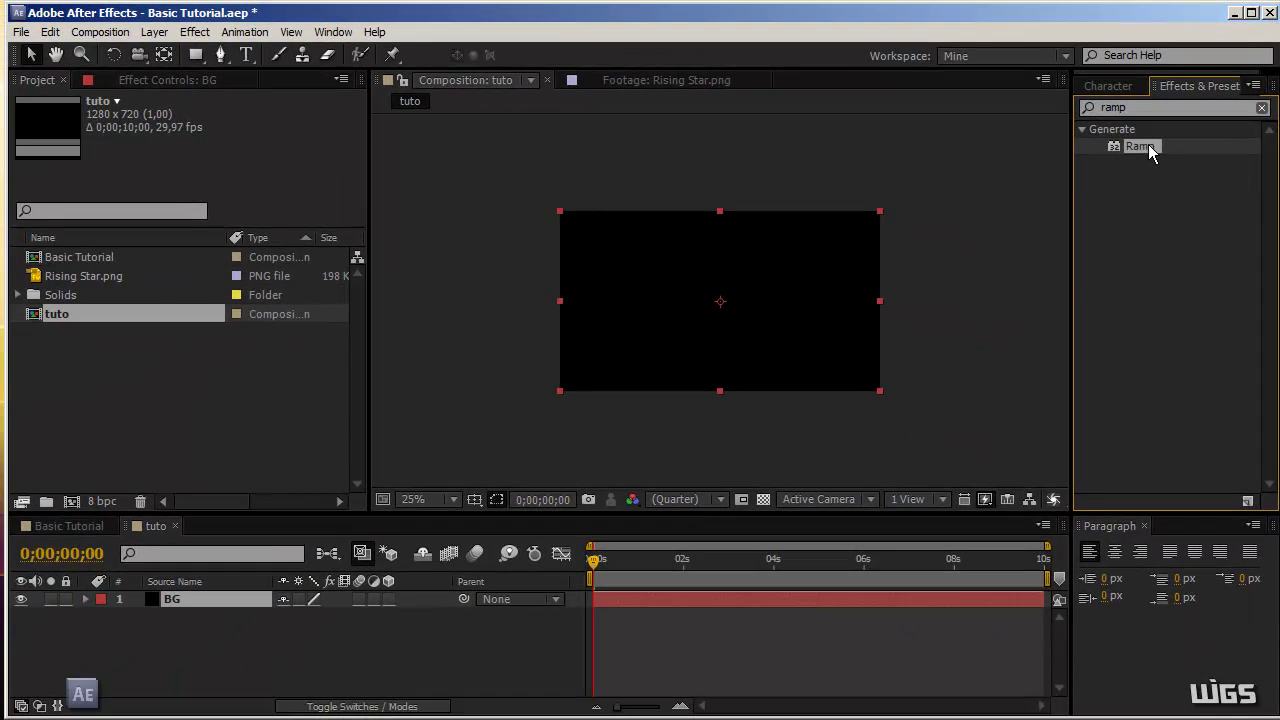
{"action": "left_click_drag", "start_coordinate": [1150, 150], "coordinate": [781, 290]}
Set the Ramp effect's shape to Radial Ramp and its start color to light grey BBAEAE.
{"action": "left_click", "coordinate": [362, 288]}
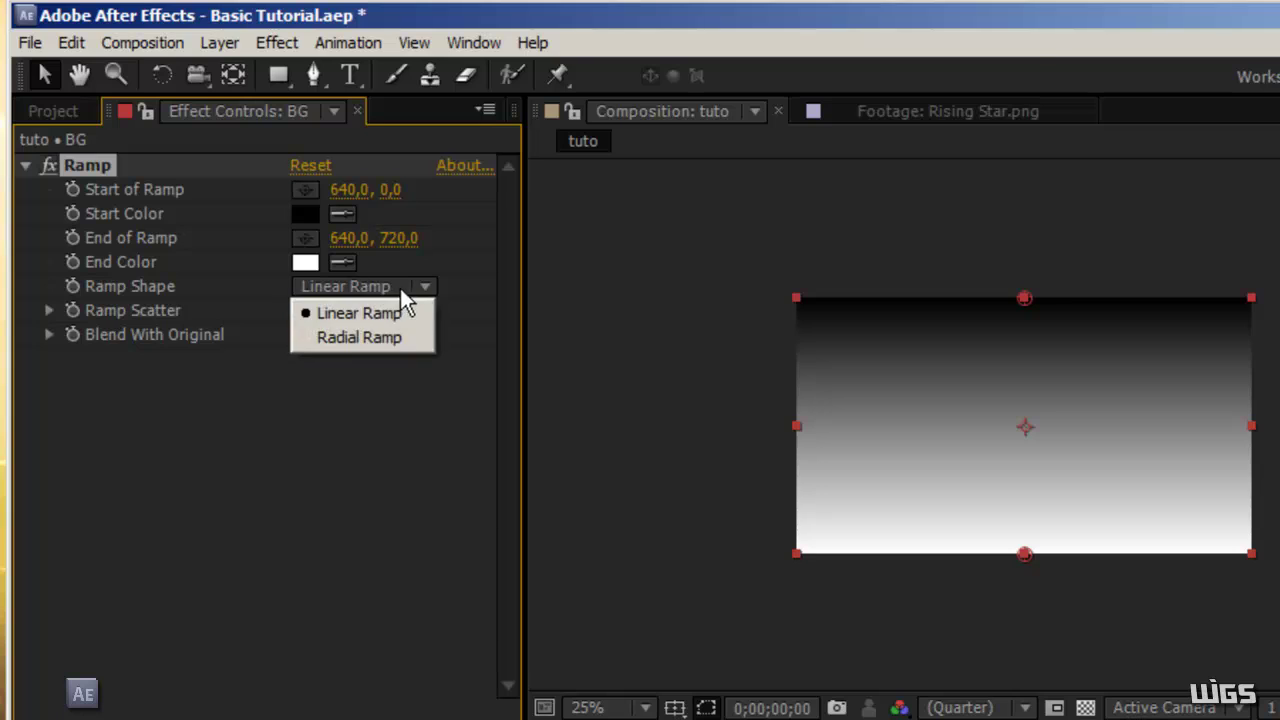
{"action": "left_click", "coordinate": [362, 340]}
{"action": "left_click", "coordinate": [305, 214]}
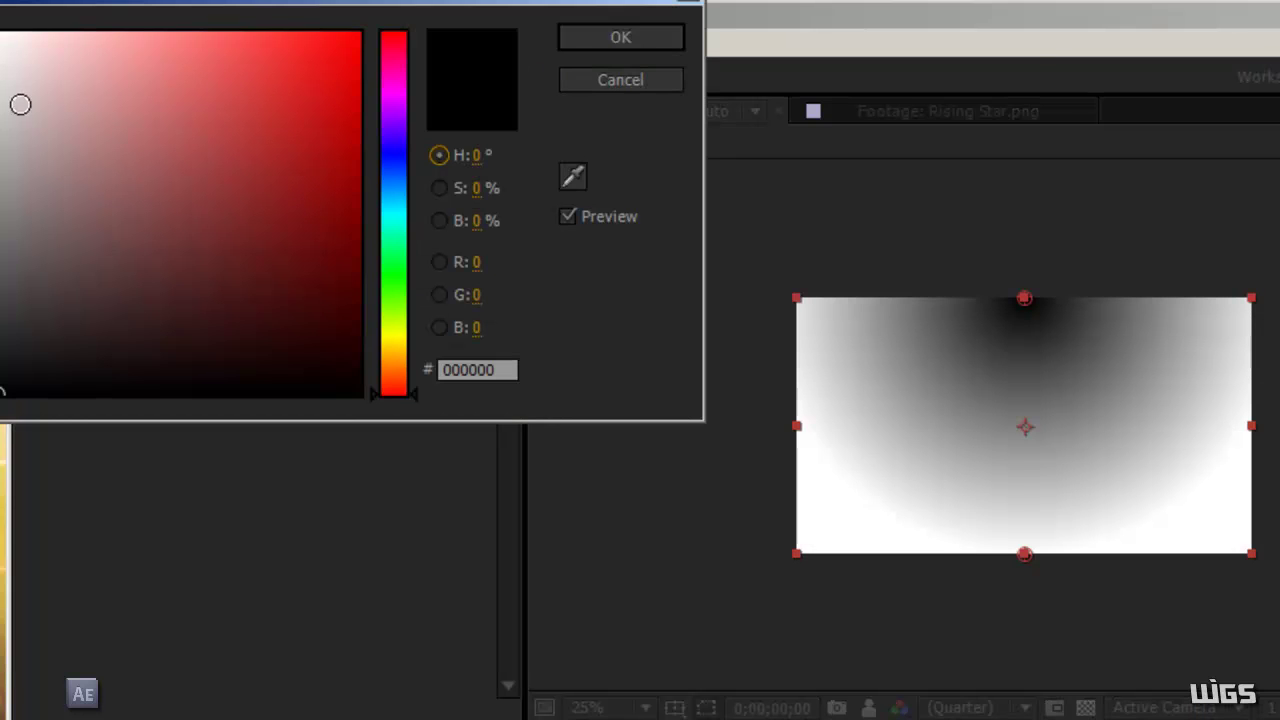
{"action": "left_click_drag", "start_coordinate": [2, 128], "coordinate": [23, 126]}
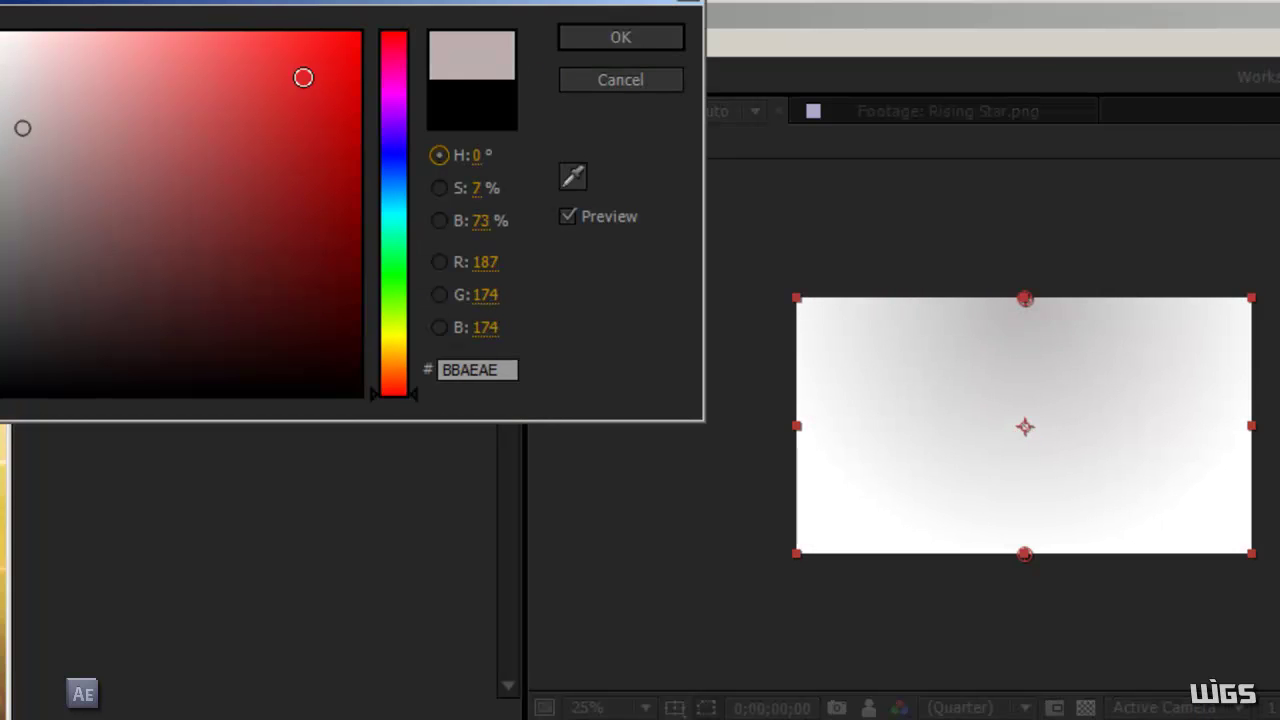
{"action": "left_click", "coordinate": [598, 42]}
Set the Ramp effect's end color to dark grey 555454.
{"action": "left_click", "coordinate": [298, 263]}
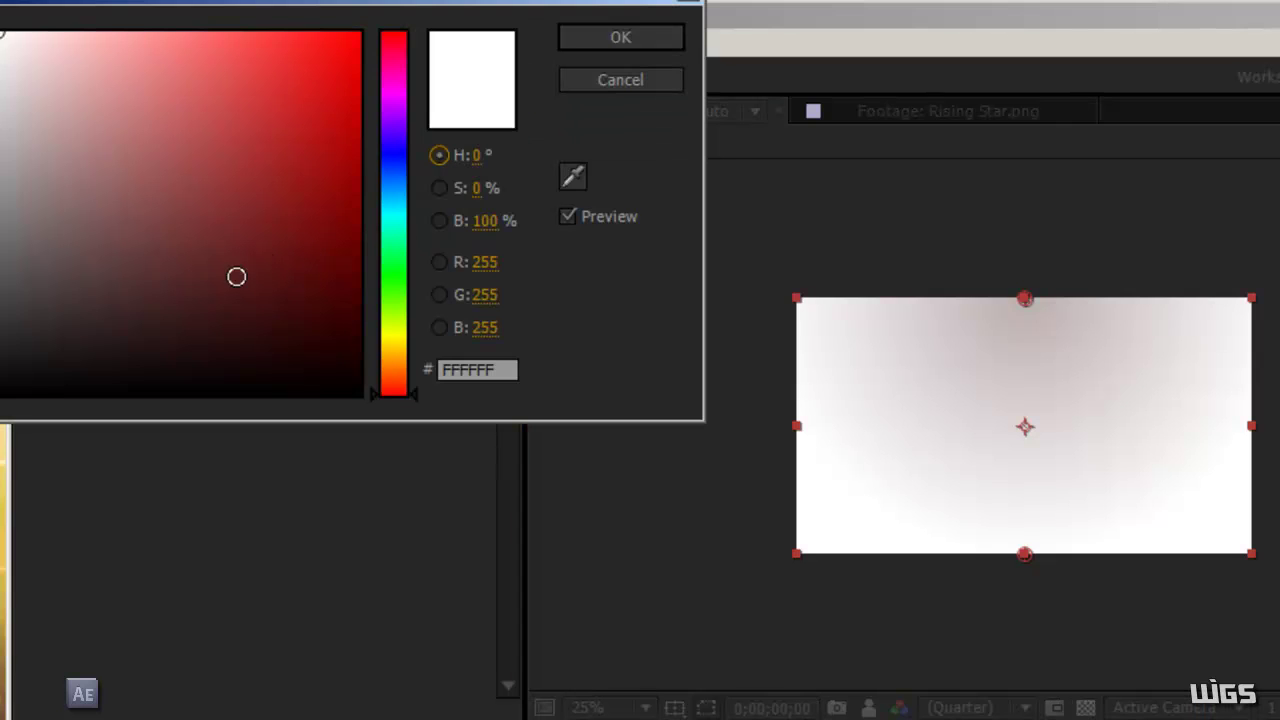
{"action": "left_click_drag", "start_coordinate": [8, 186], "coordinate": [5, 272]}
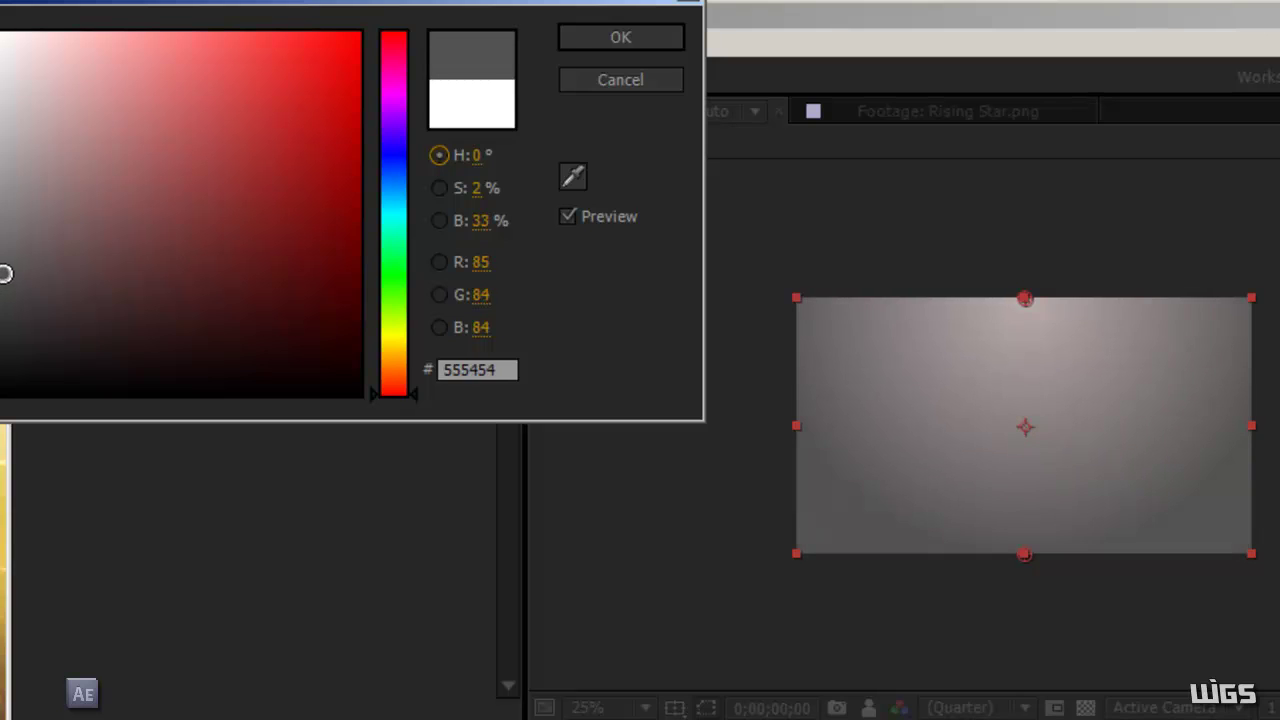
{"action": "left_click", "coordinate": [591, 38]}
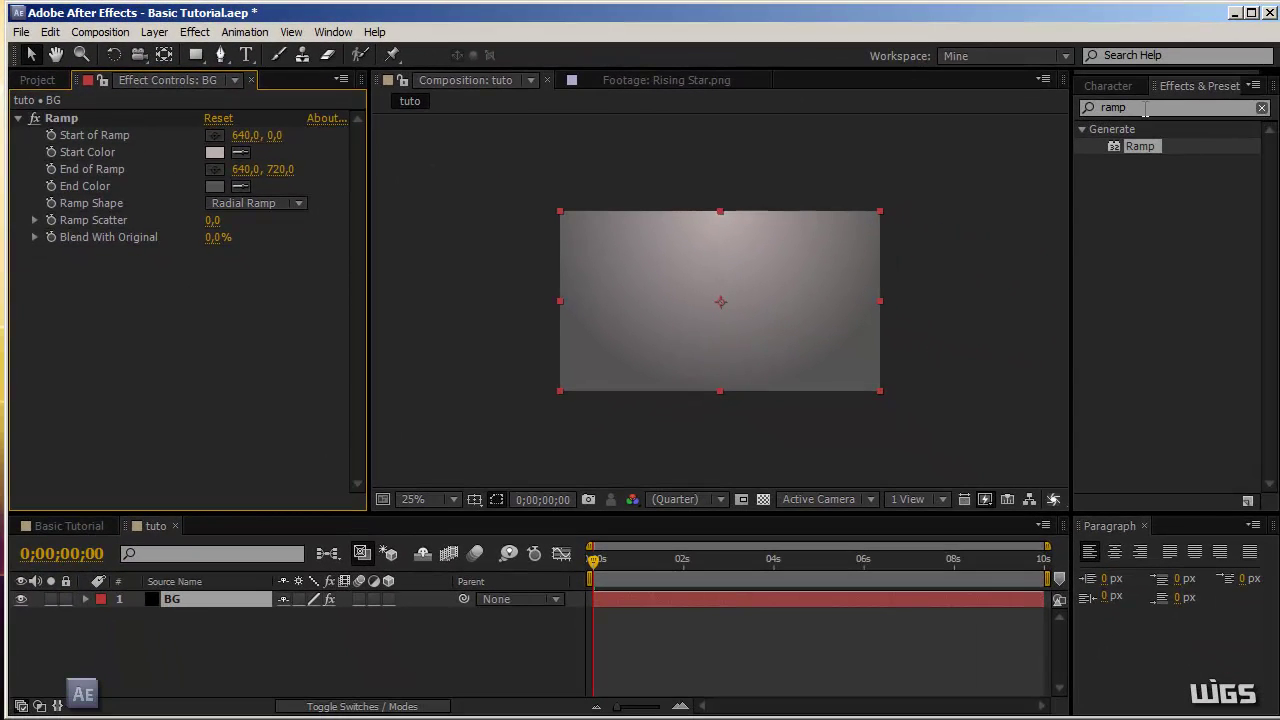
Find the Tint color correction effect and apply it to the BG layer.
{"action": "left_click", "coordinate": [1145, 108]}
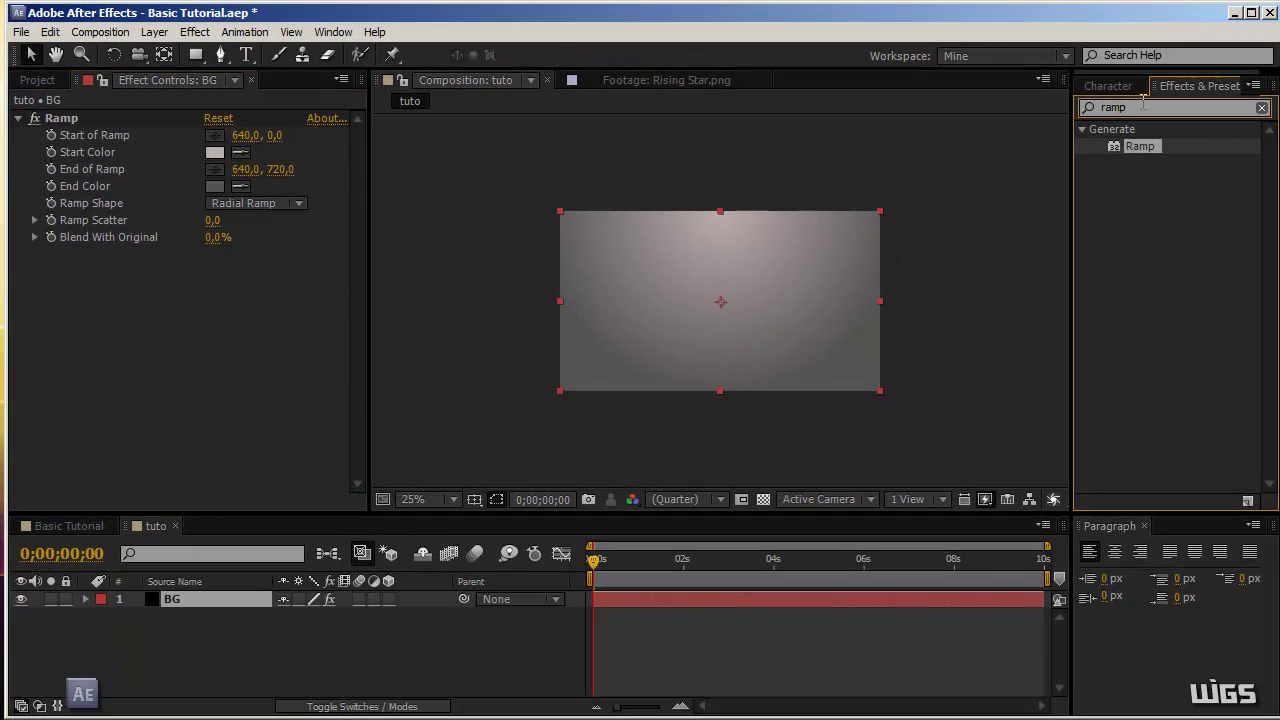
{"action": "left_click_drag", "start_coordinate": [1143, 104], "coordinate": [1097, 92]}
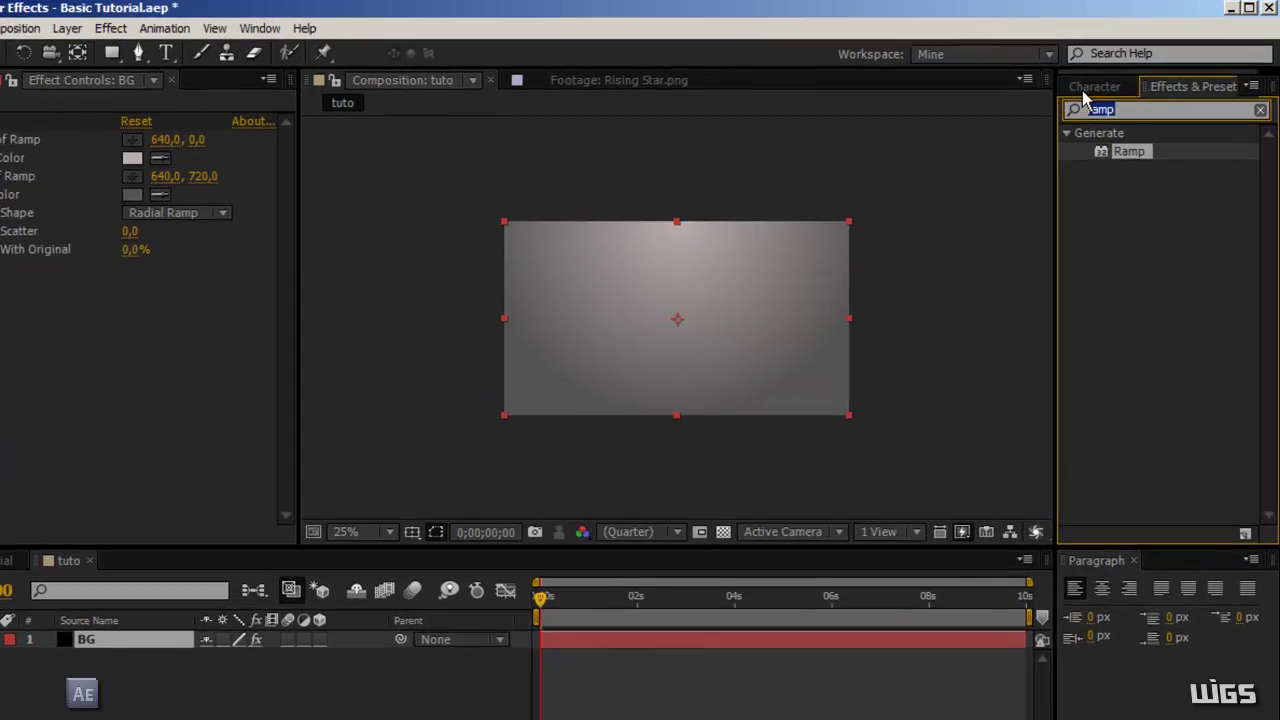
{"action": "type", "text": "tint"}
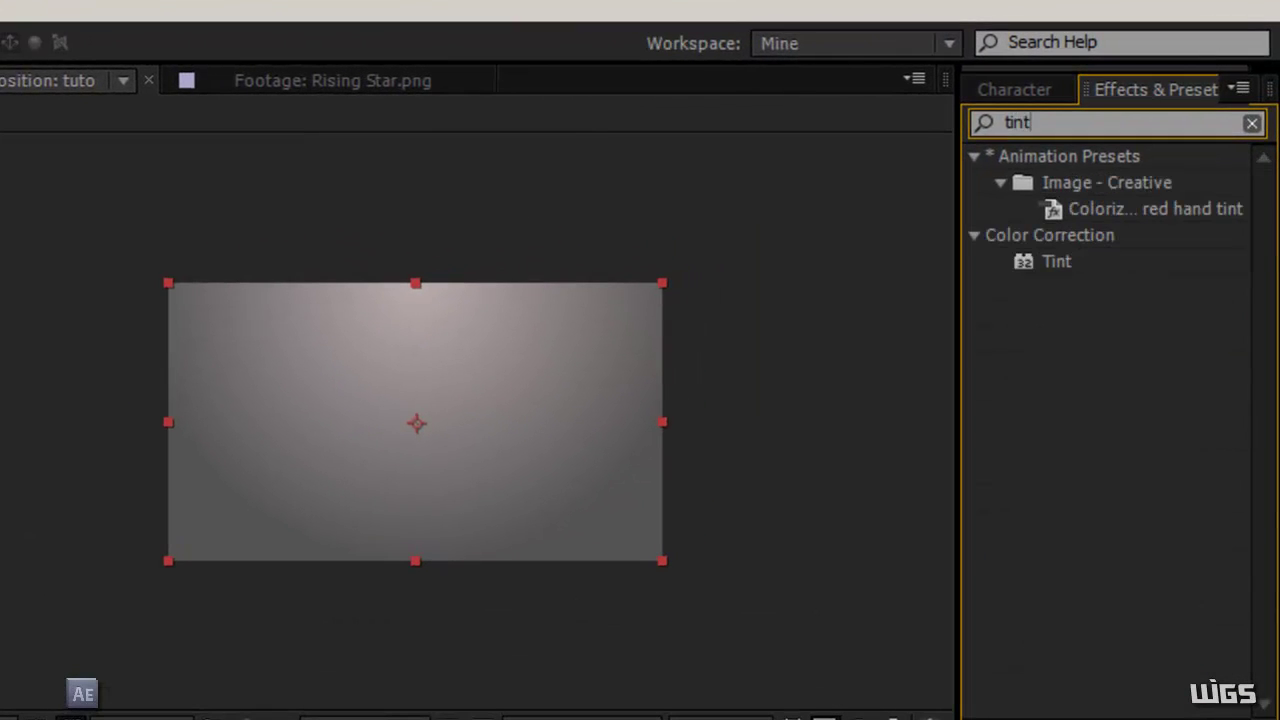
{"action": "left_click", "coordinate": [1058, 263]}
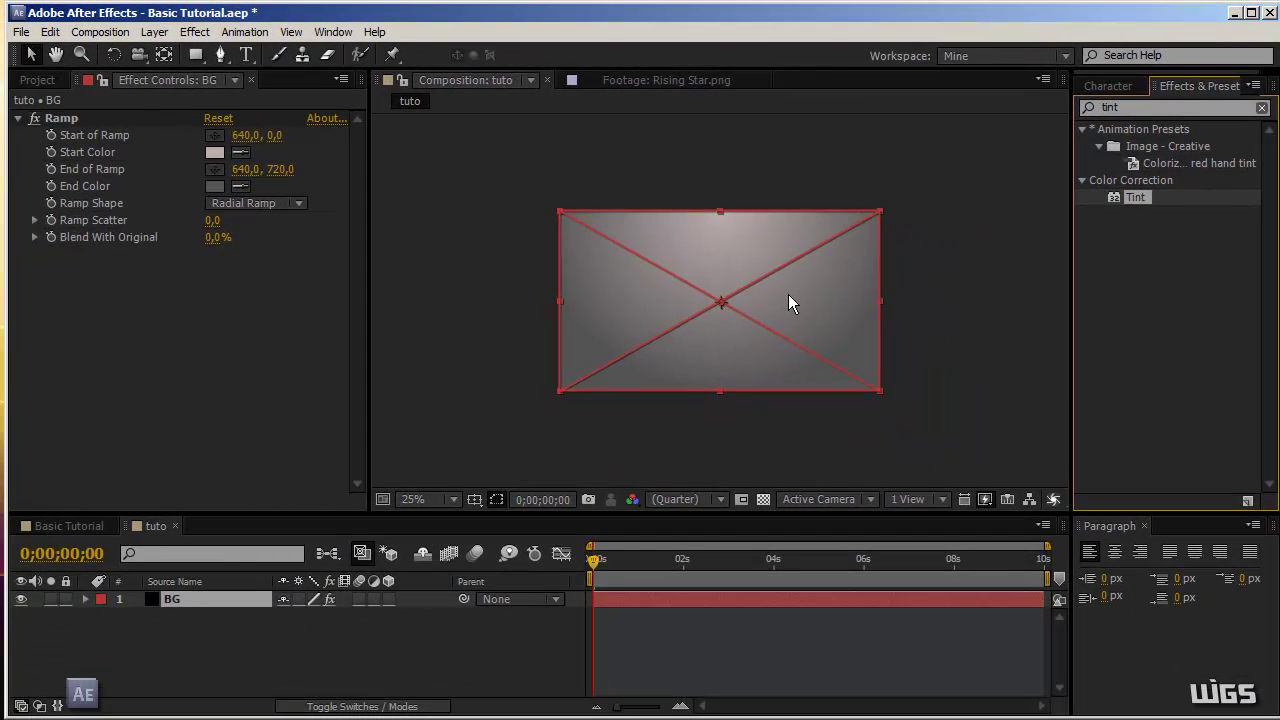
{"action": "left_click_drag", "start_coordinate": [789, 295], "coordinate": [790, 295]}
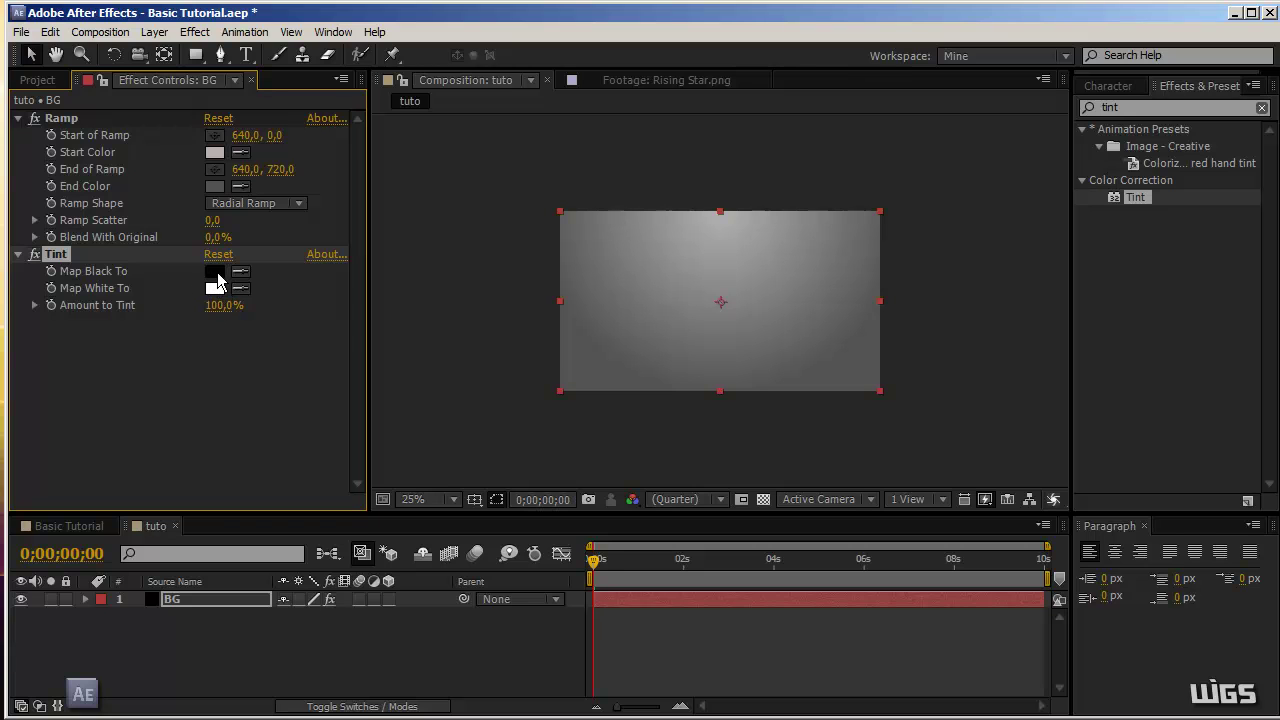
Set the Tint effect's Map Black To color on the BG layer to a medium blue.
{"action": "left_click", "coordinate": [215, 272]}
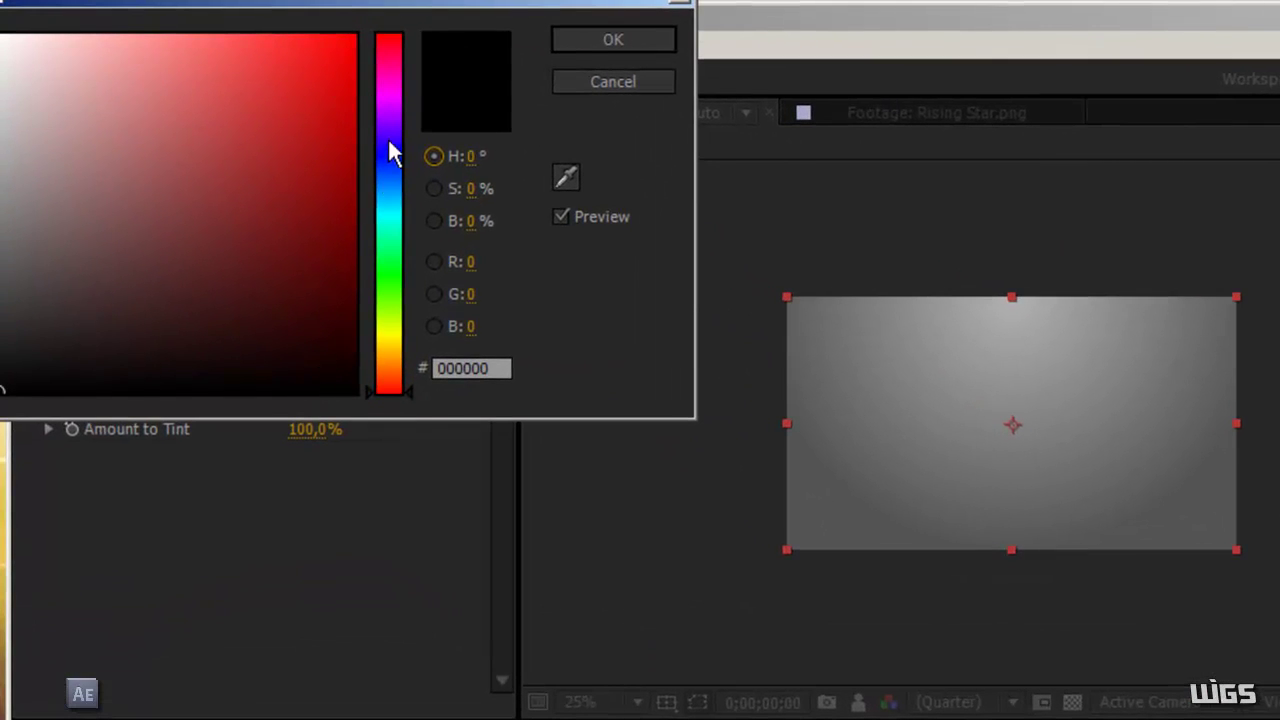
{"action": "mouse_move", "coordinate": [388, 212]}
{"action": "left_mouse_down"}
{"action": "mouse_move", "coordinate": [391, 189]}
{"action": "mouse_move", "coordinate": [391, 202]}
{"action": "left_mouse_up"}
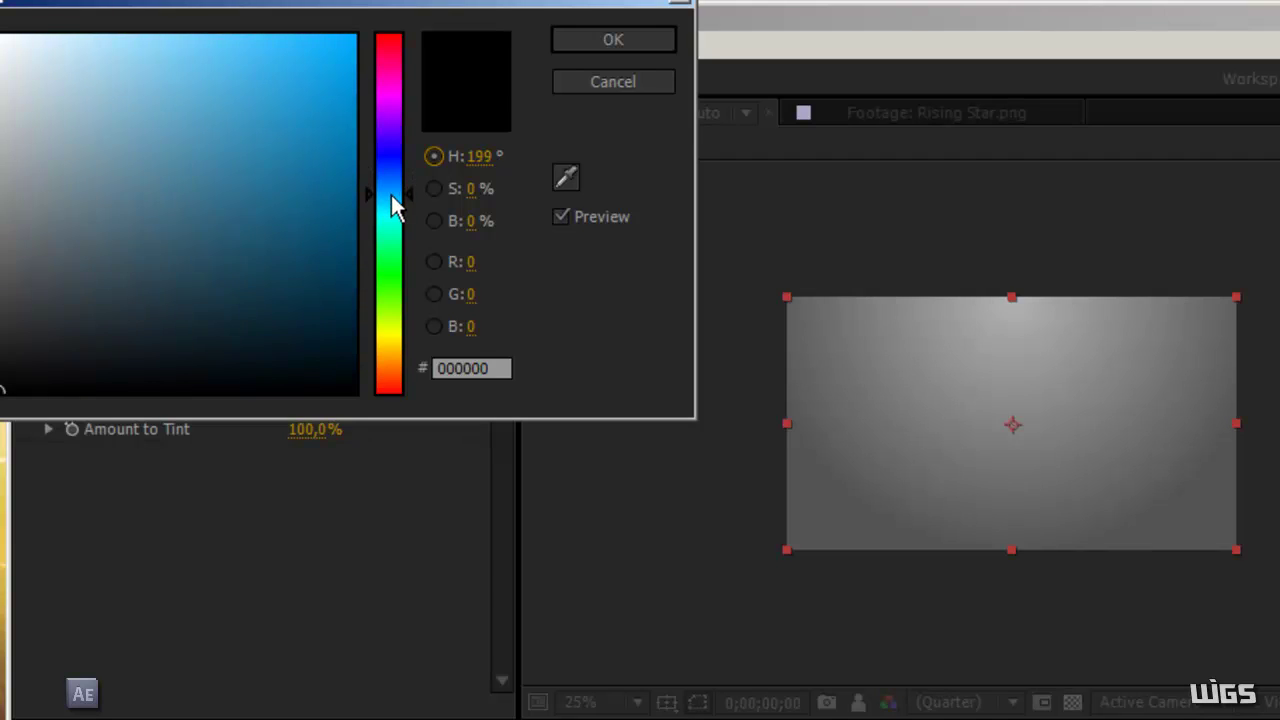
{"action": "left_click_drag", "start_coordinate": [280, 71], "coordinate": [346, 131]}
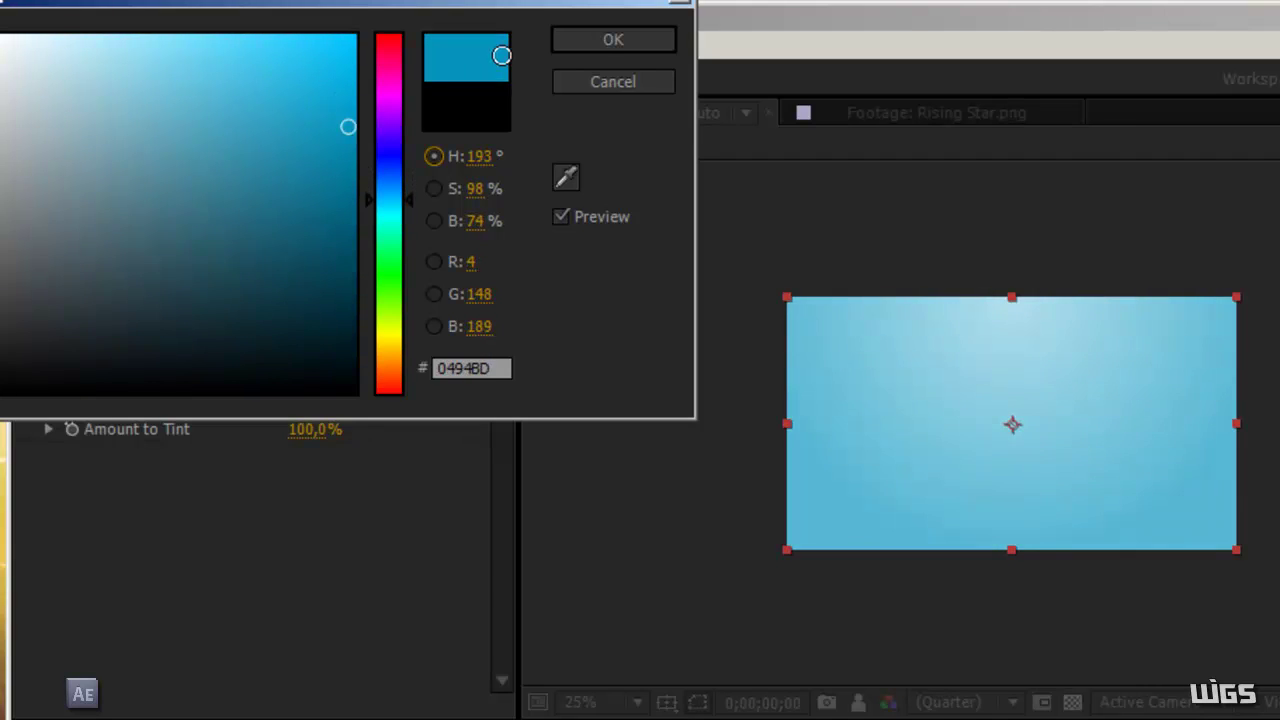
{"action": "left_click", "coordinate": [583, 46]}
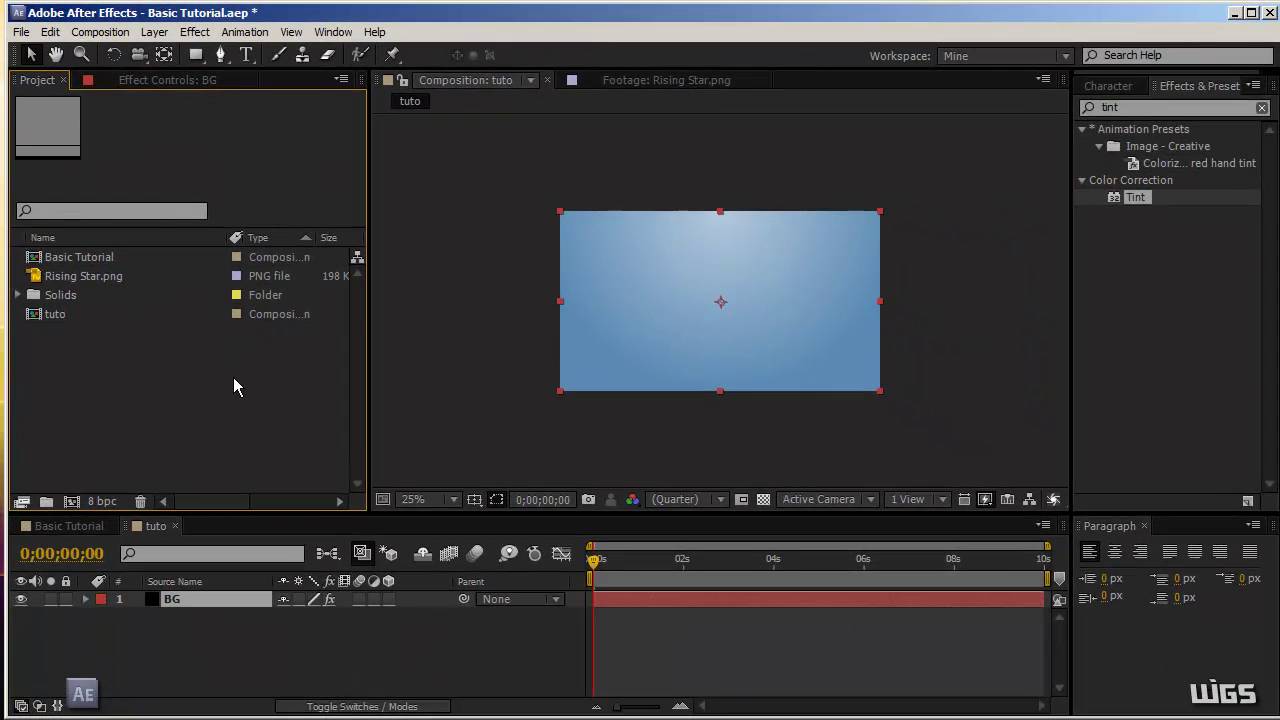
Add Rising Star.png to the tuto composition above the BG layer and turn on the Title/Action Safe guides.
{"action": "left_click", "coordinate": [80, 277]}
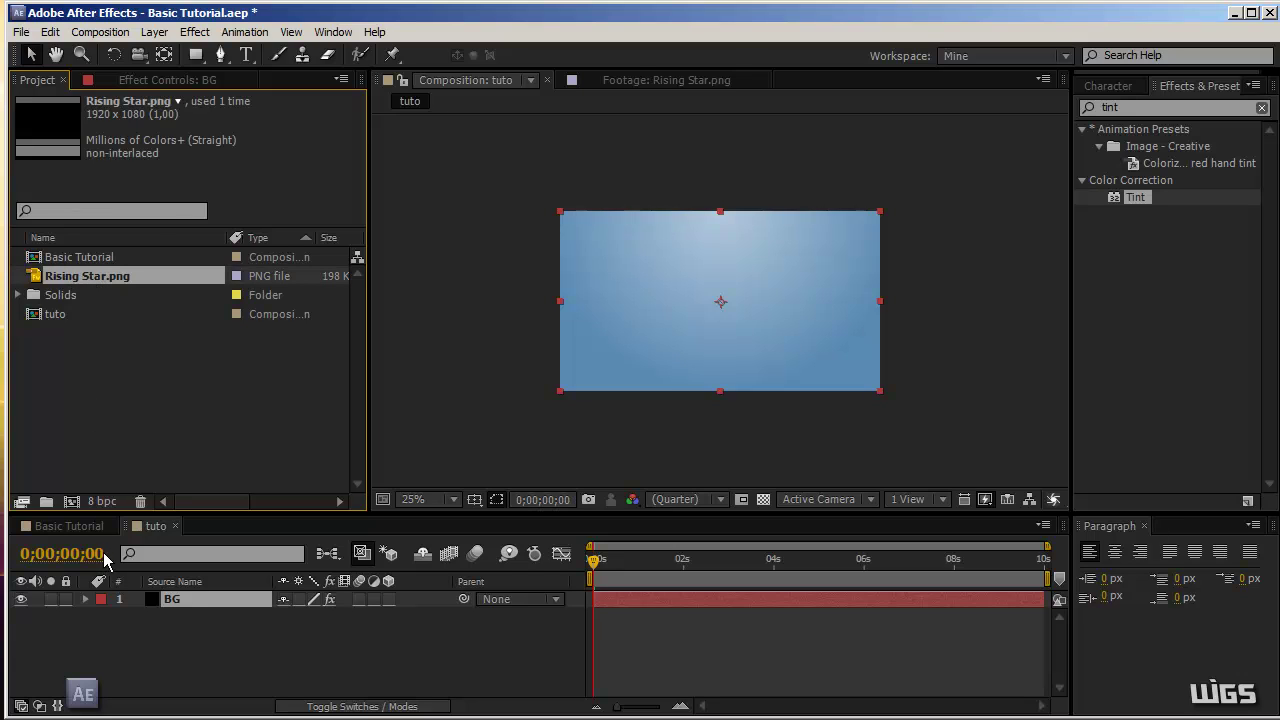
{"action": "left_click_drag", "start_coordinate": [104, 553], "coordinate": [155, 603]}
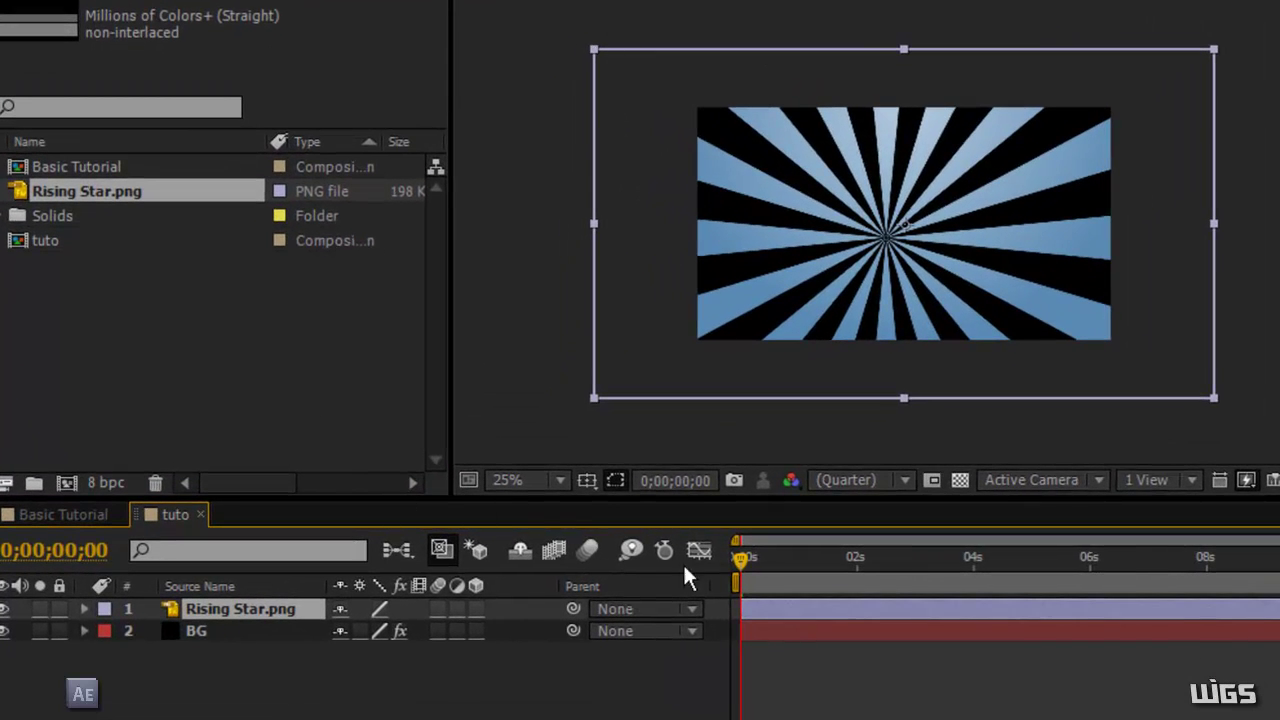
{"action": "left_click", "coordinate": [587, 480]}
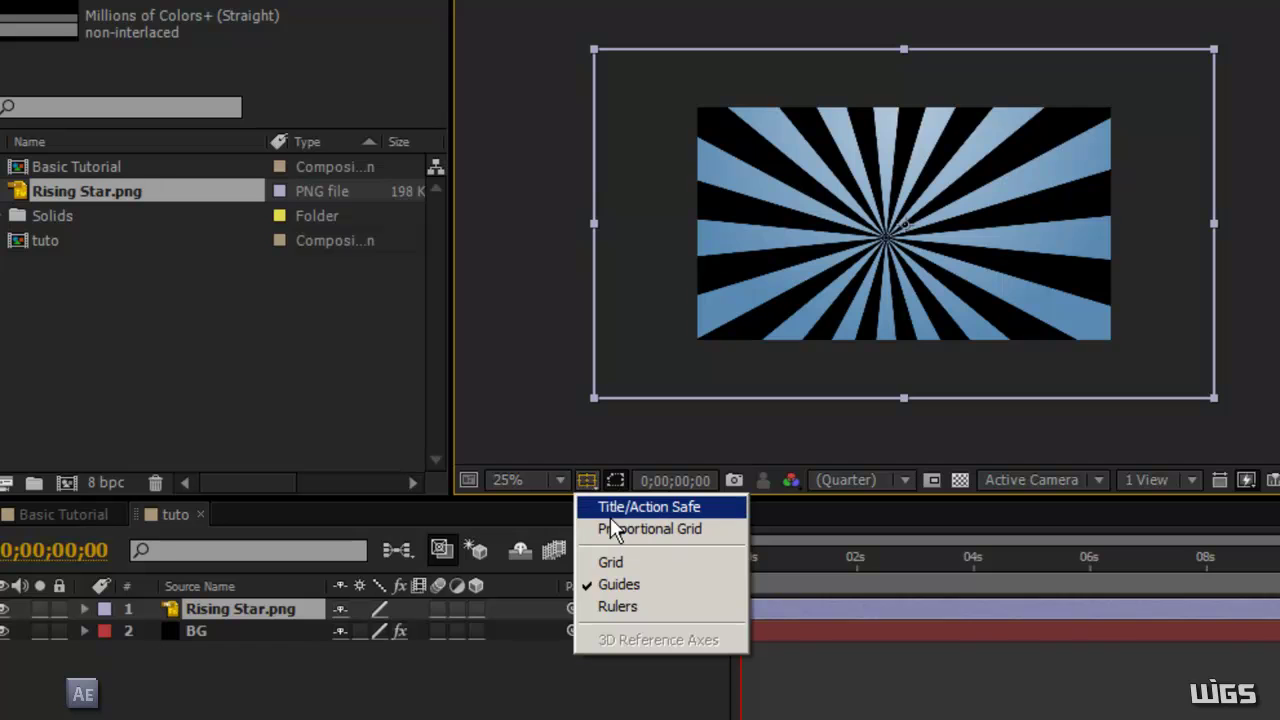
{"action": "left_click", "coordinate": [614, 508]}
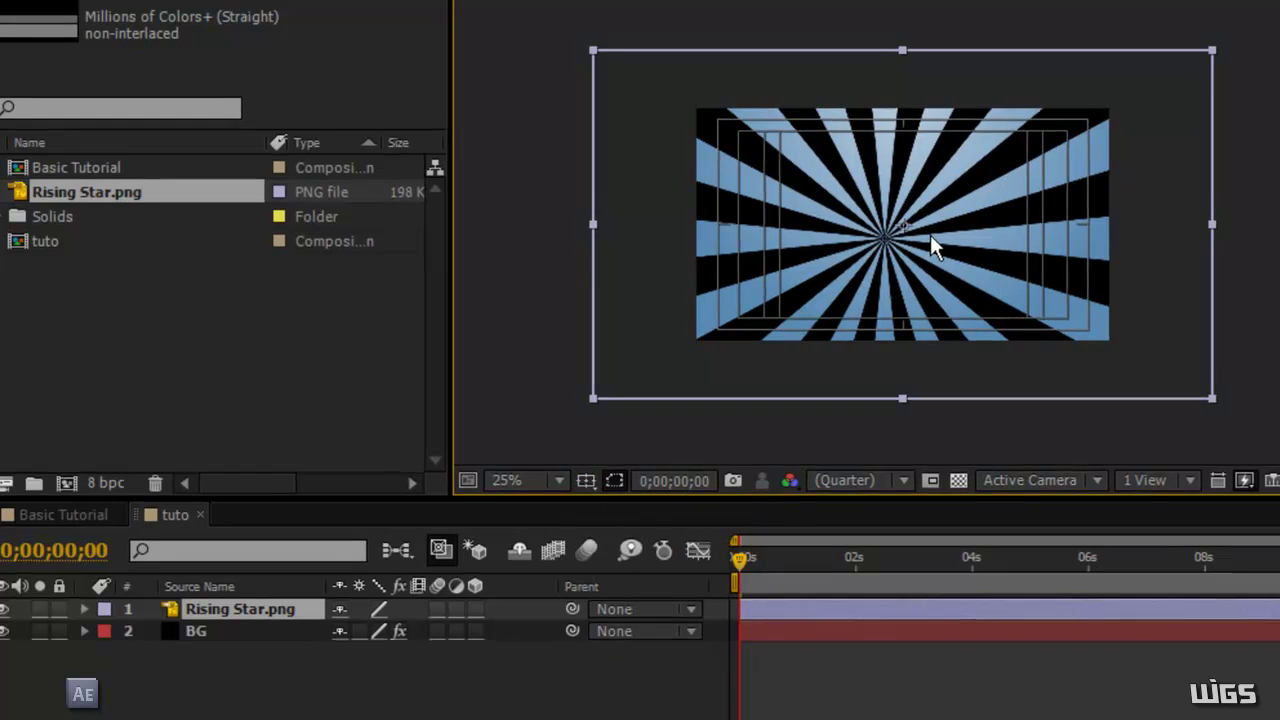
Move the sunburst so its rays meet at the composition's center mark, and scale the layer down slightly.
{"action": "scroll", "coordinate": [930, 234], "scroll_direction": "up", "scroll_amount": 1}
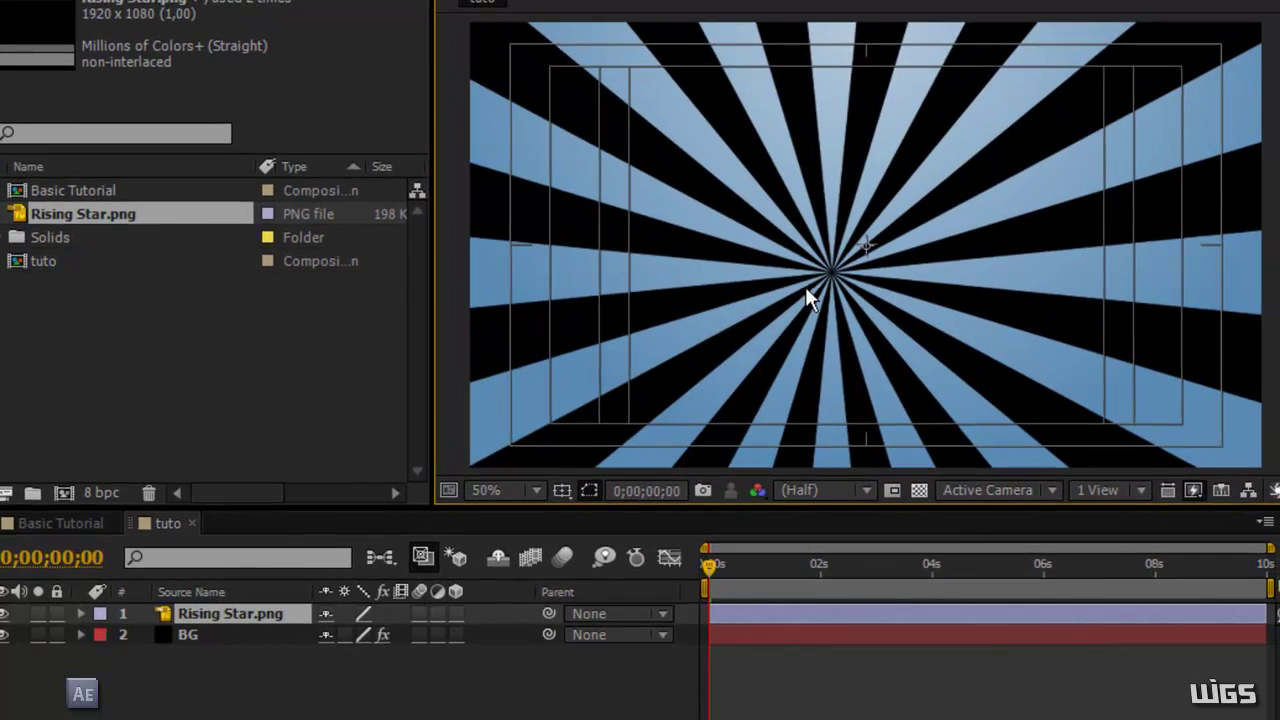
{"action": "left_click_drag", "start_coordinate": [811, 276], "coordinate": [848, 262]}
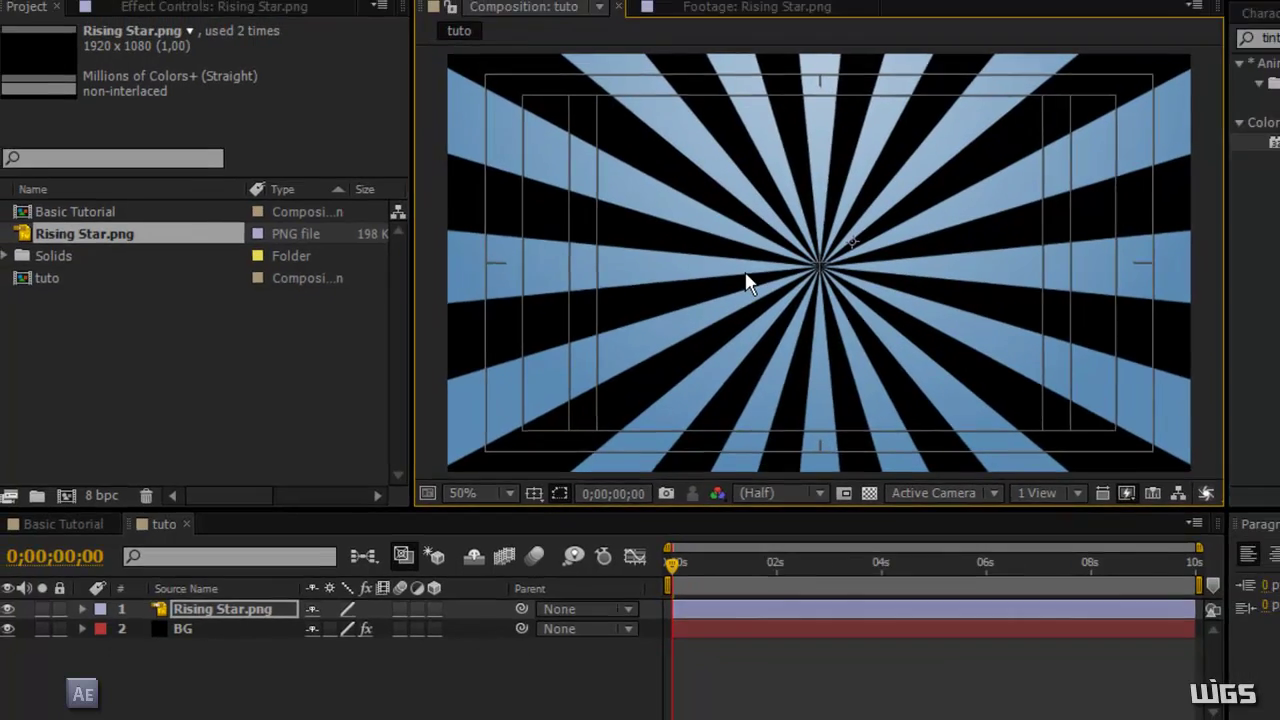
{"action": "scroll", "coordinate": [790, 265], "scroll_direction": "down", "scroll_amount": 1}
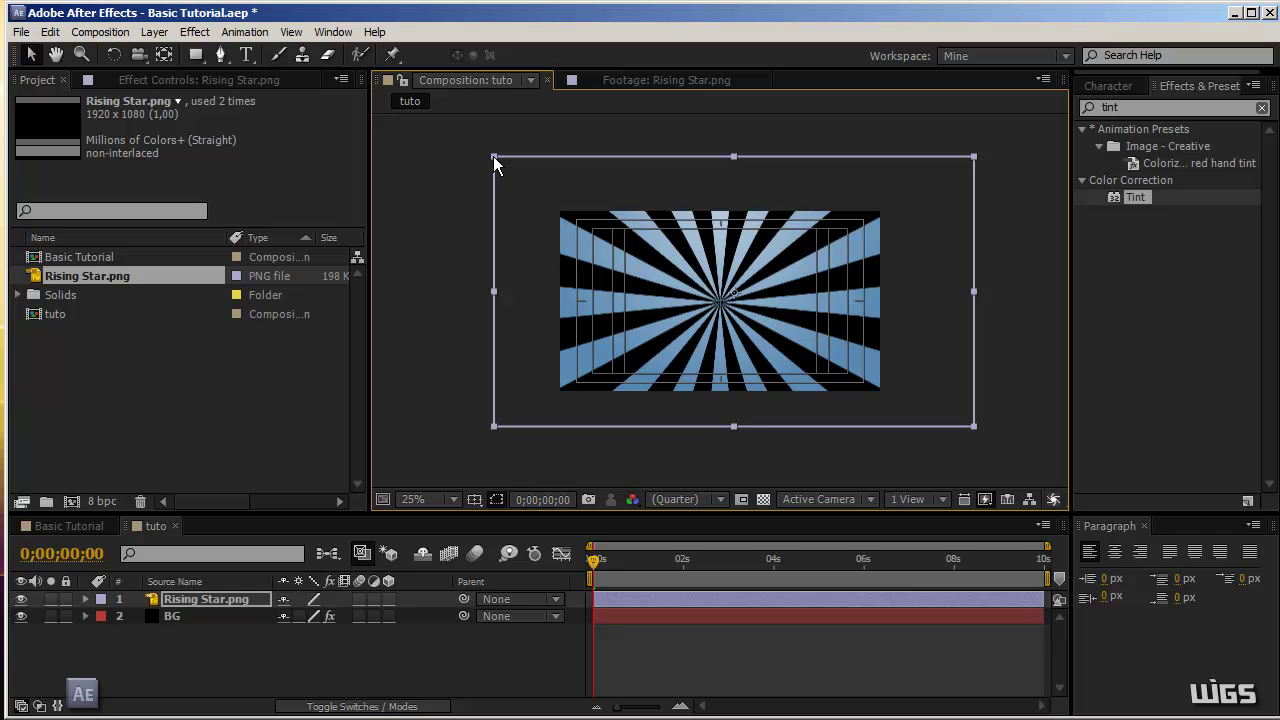
{"action": "left_click_drag", "start_coordinate": [493, 156], "coordinate": [503, 165]}
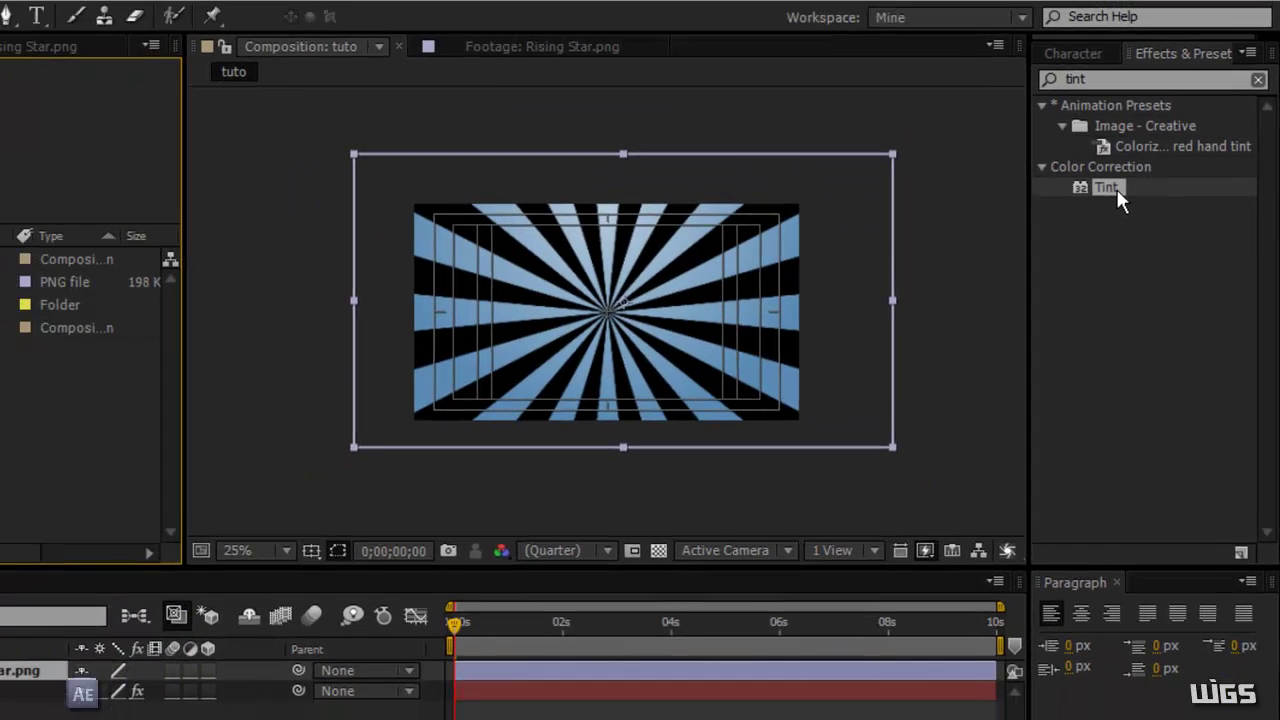
Find the Fill effect and apply it to the Rising Star.png layer.
{"action": "left_click_drag", "start_coordinate": [1118, 200], "coordinate": [612, 319]}
{"action": "left_click_drag", "start_coordinate": [725, 308], "coordinate": [725, 308]}
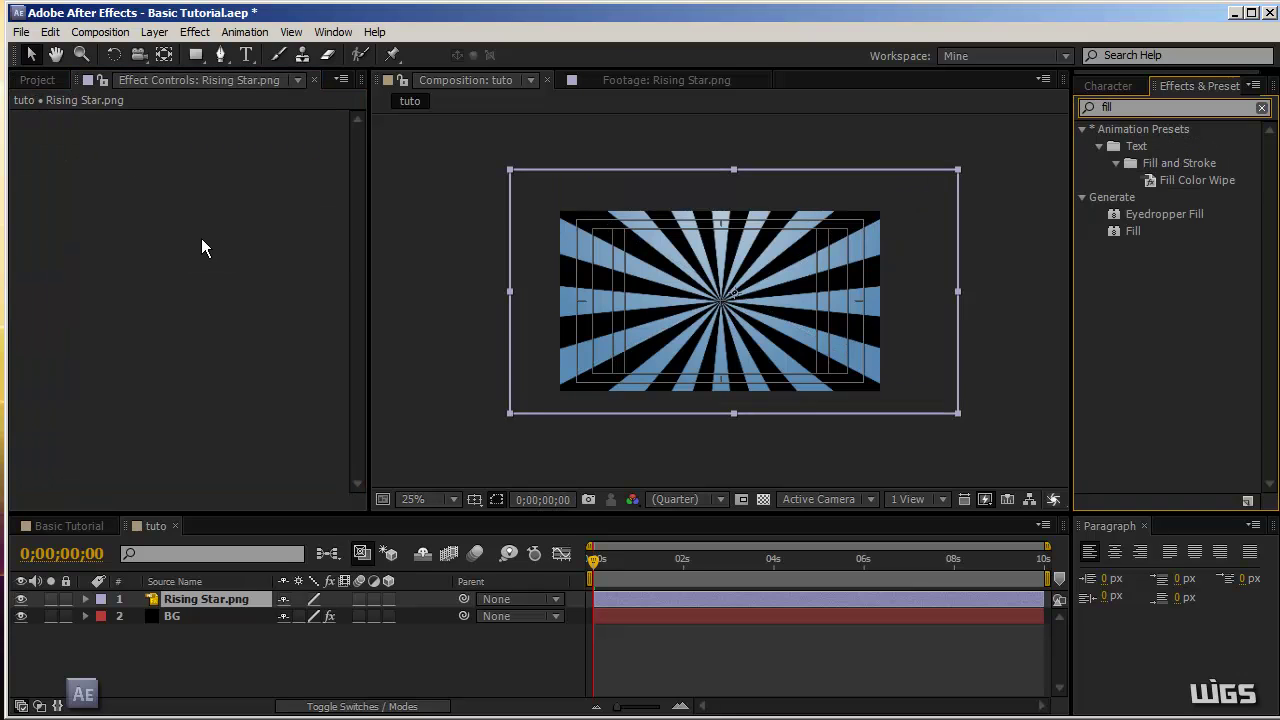
{"action": "double_click", "coordinate": [1136, 230]}
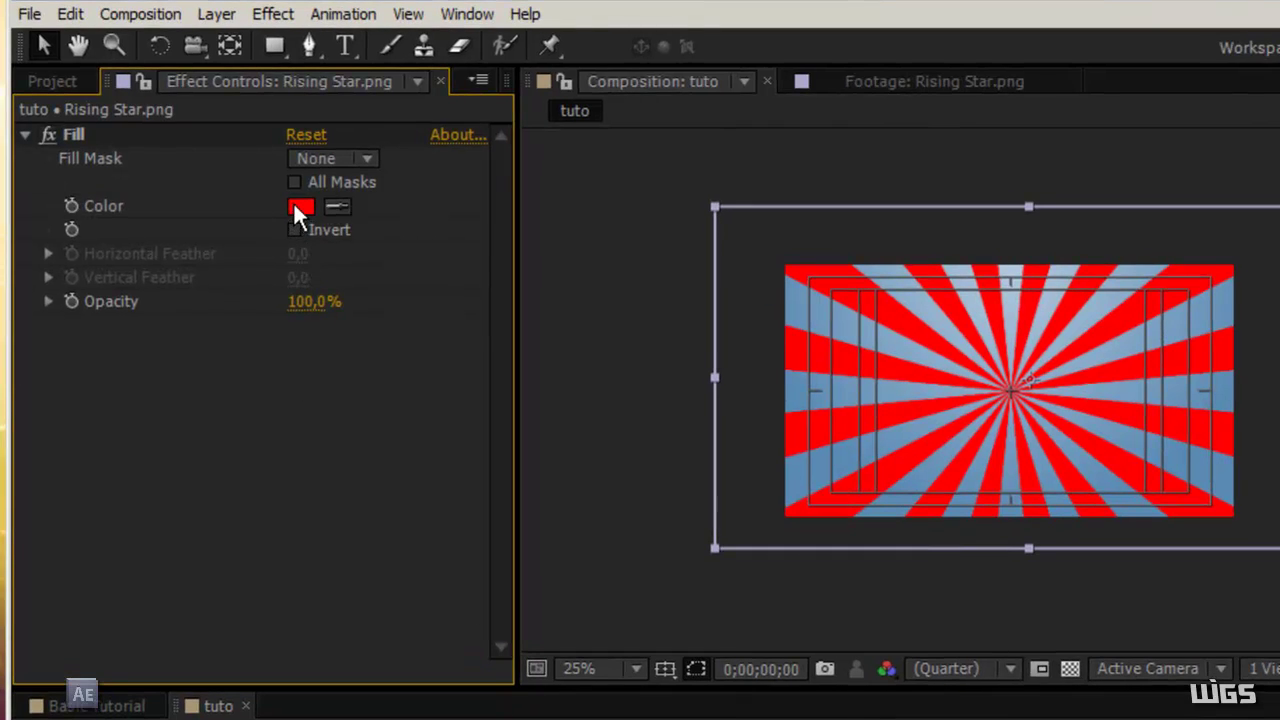
Set the Fill effect's color on the sunburst layer to white FFFFFF.
{"action": "left_click", "coordinate": [298, 207]}
{"action": "left_click_drag", "start_coordinate": [280, 33], "coordinate": [2, 8]}
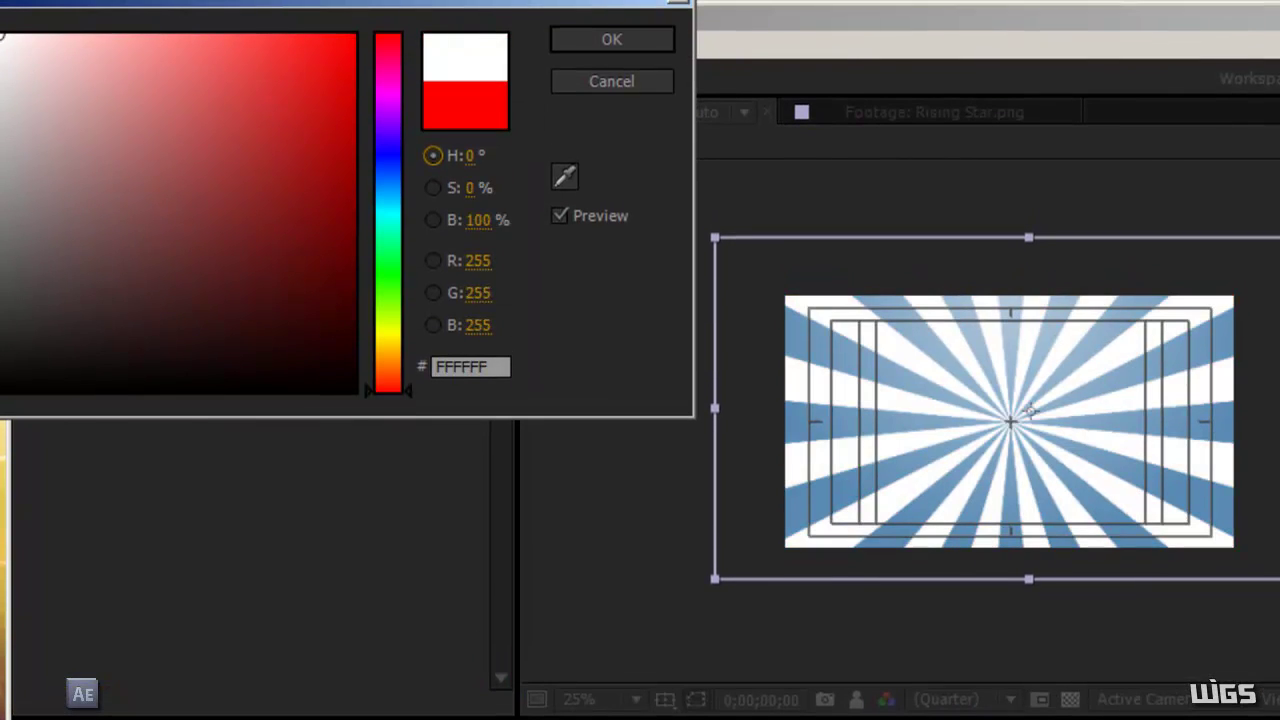
{"action": "left_click_drag", "start_coordinate": [223, 1], "coordinate": [264, 10]}
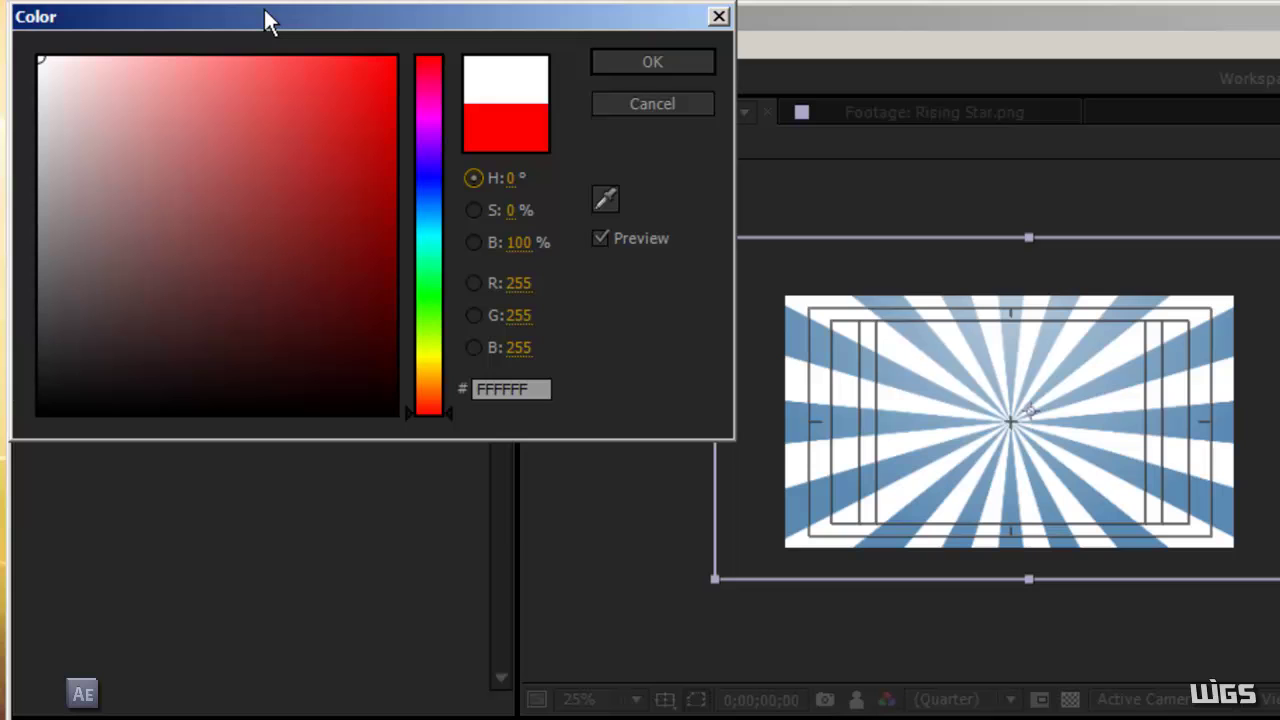
{"action": "left_click", "coordinate": [636, 66]}
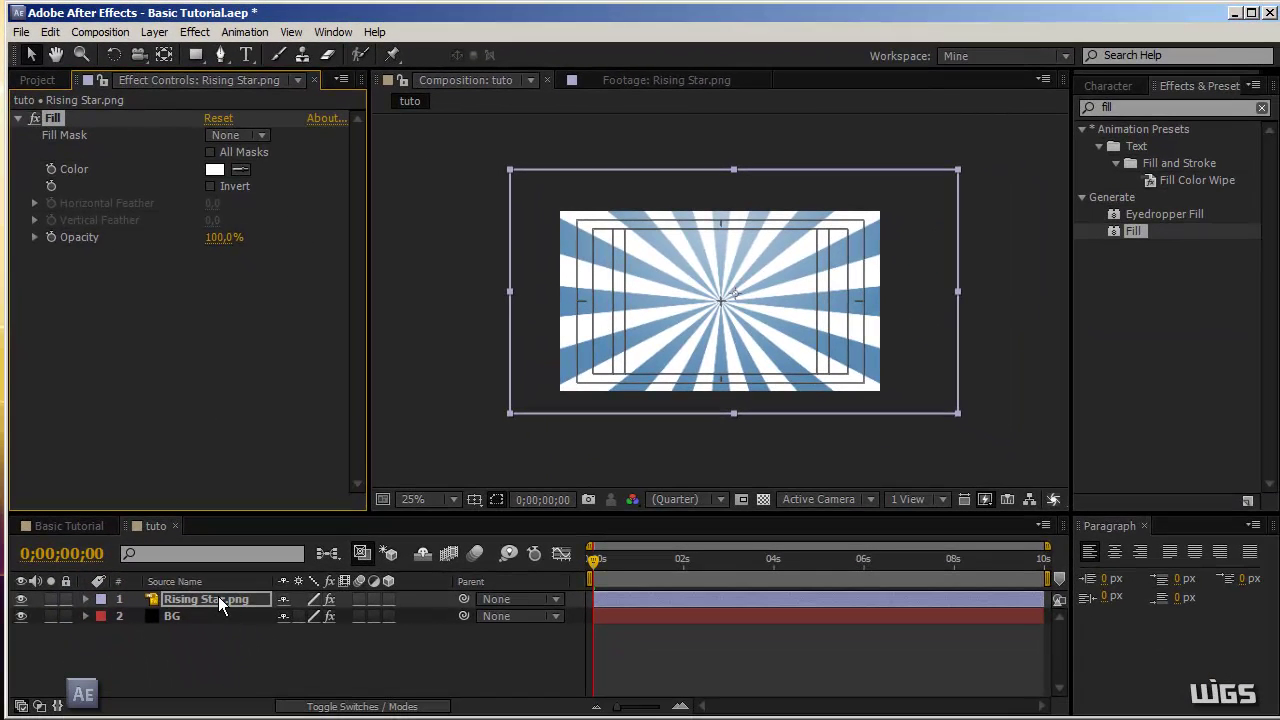
Set the Rising Star.png layer's blending mode to Overlay and deselect the layer.
{"action": "left_click", "coordinate": [350, 705]}
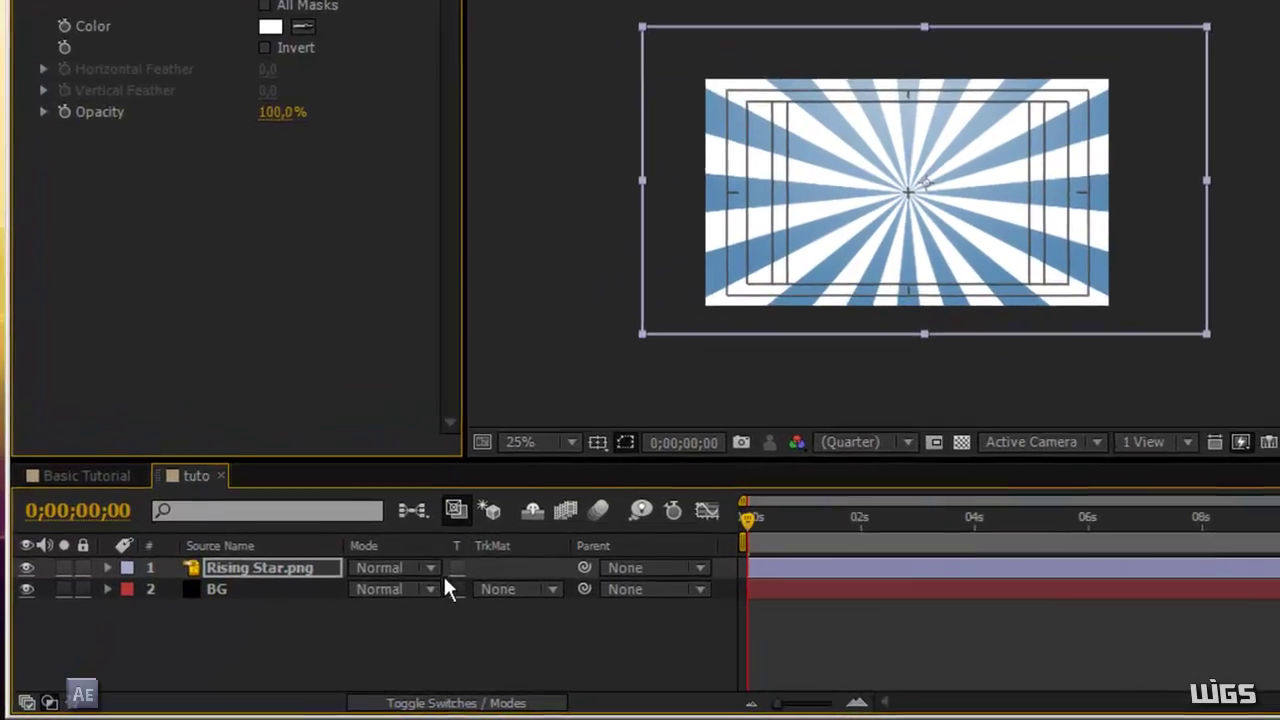
{"action": "left_click", "coordinate": [443, 572]}
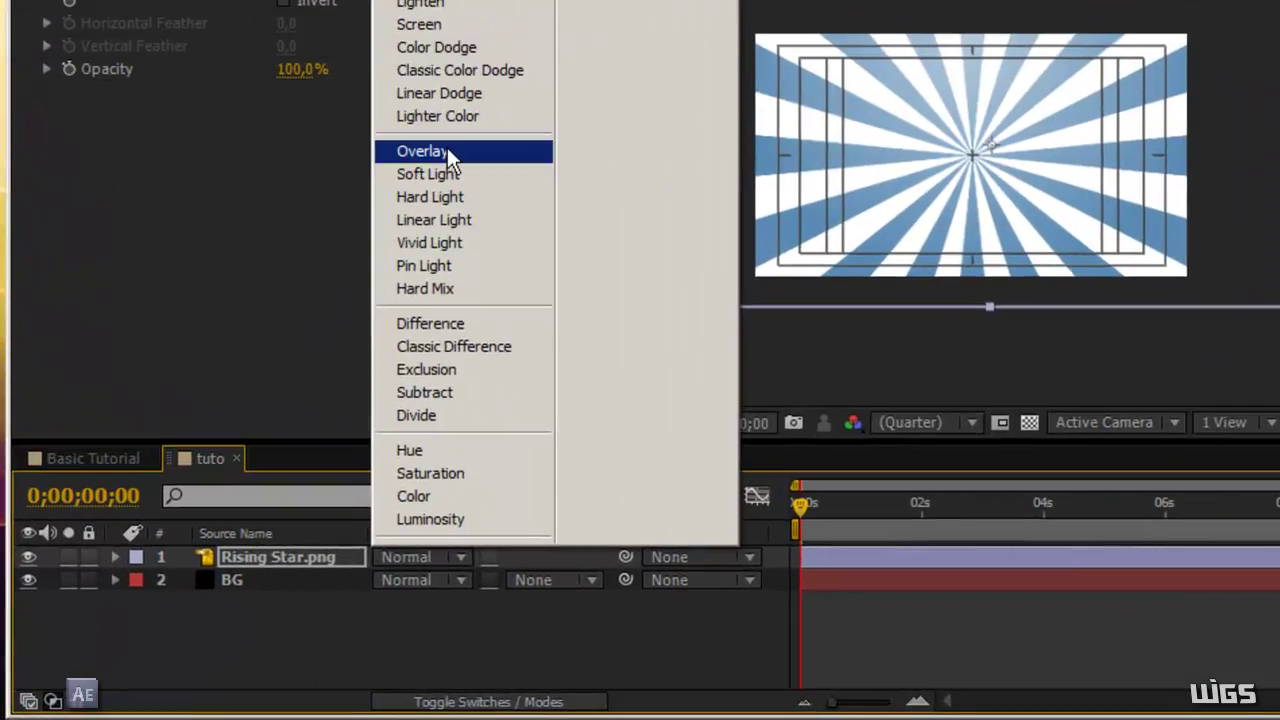
{"action": "left_click", "coordinate": [447, 151]}
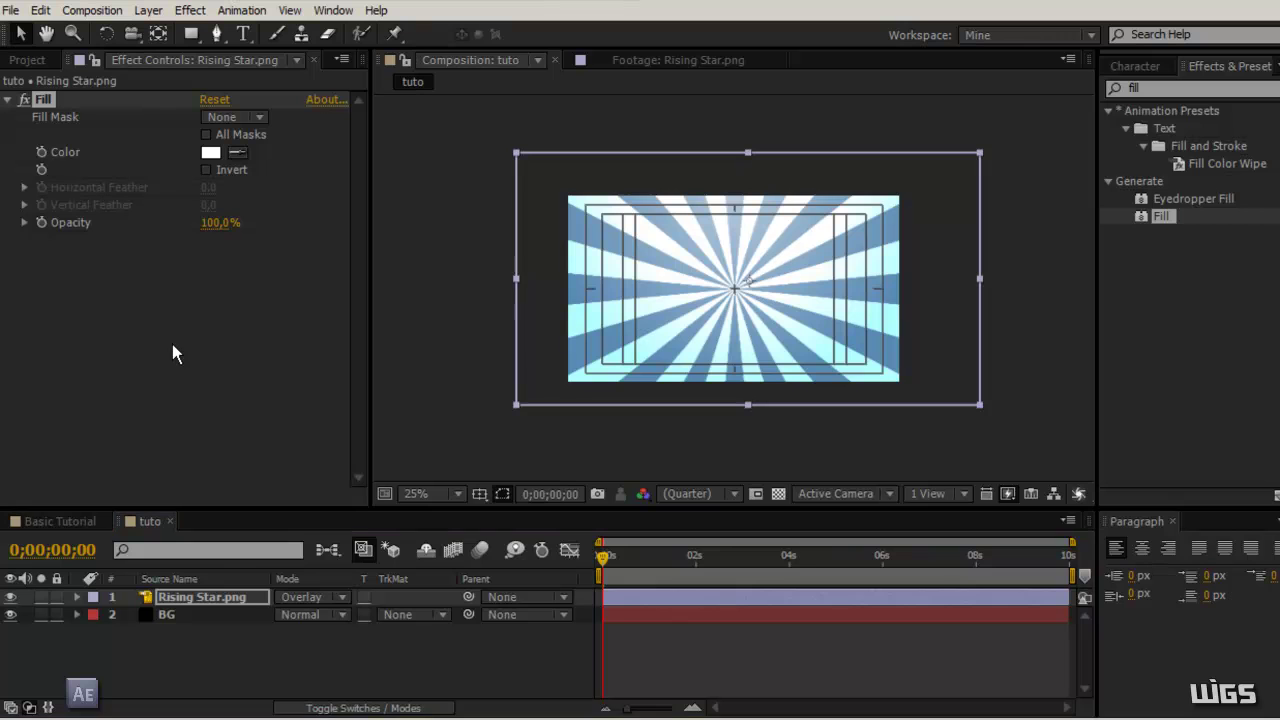
{"action": "left_click", "coordinate": [172, 344]}
{"action": "key", "text": "F2"}
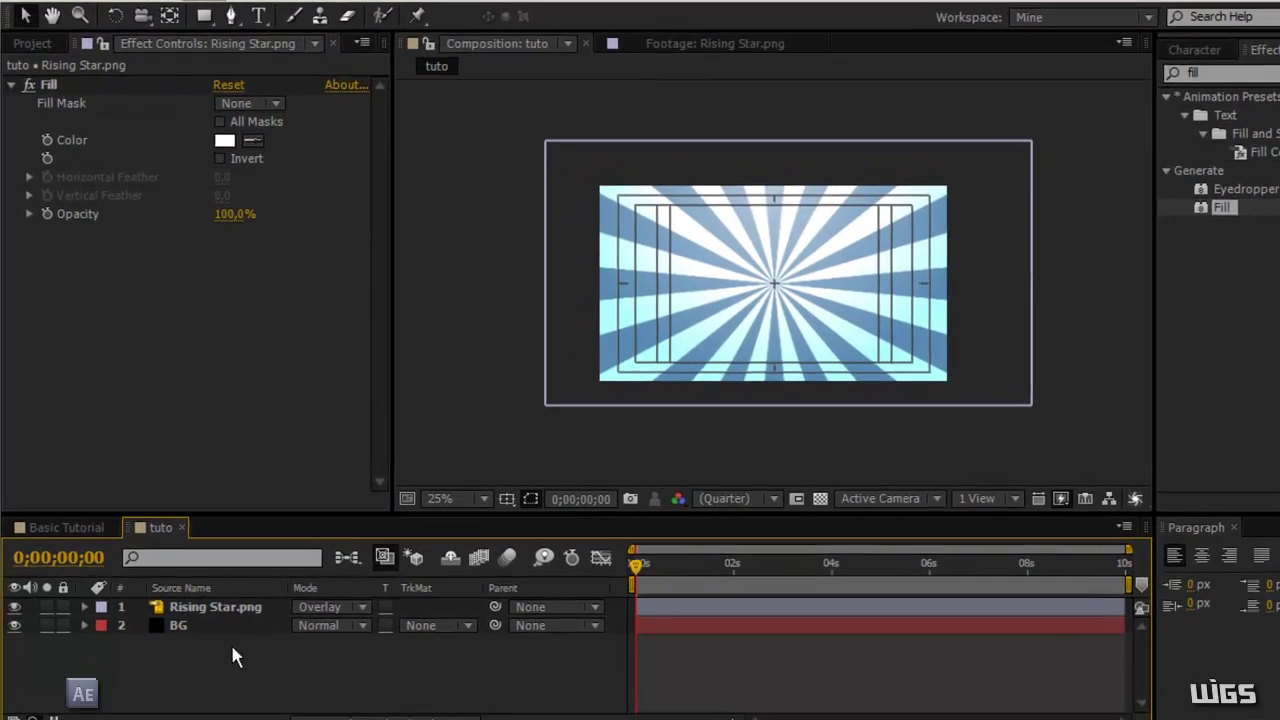
Create a black composition-size solid, 1280 by 720 px, named "vignettte".
{"action": "right_click", "coordinate": [240, 660]}
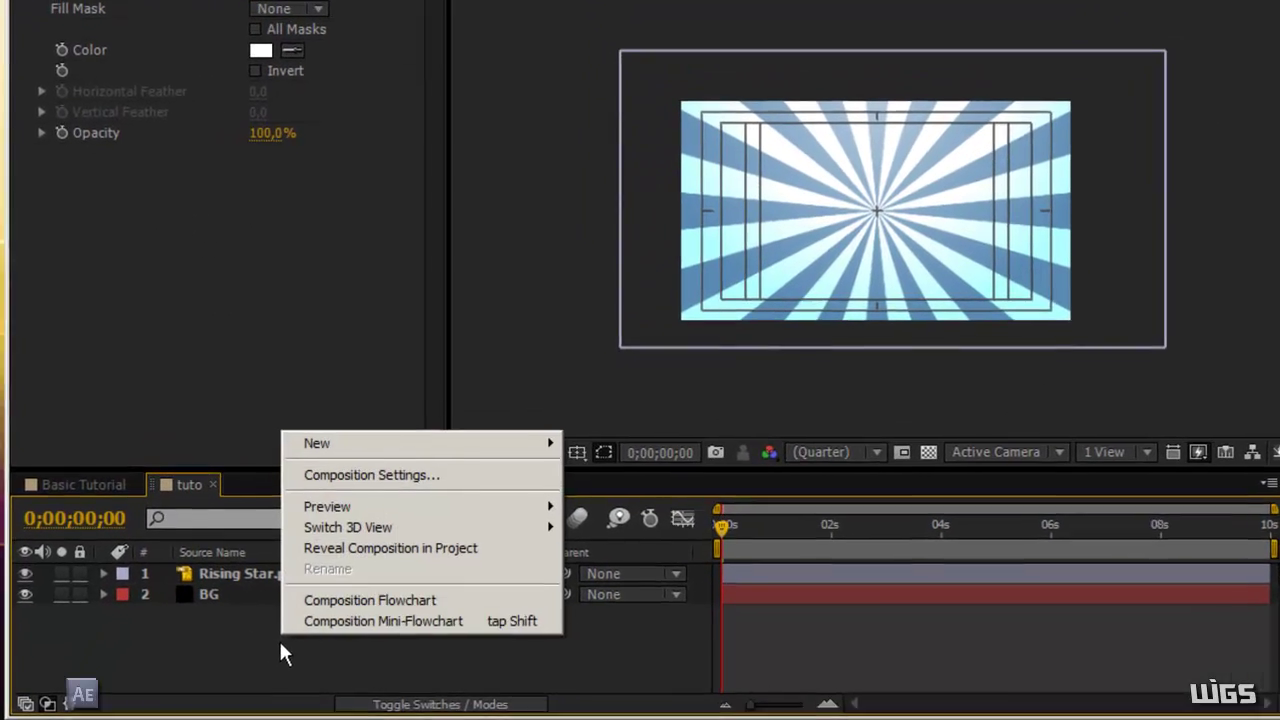
{"action": "mouse_move", "coordinate": [365, 494]}
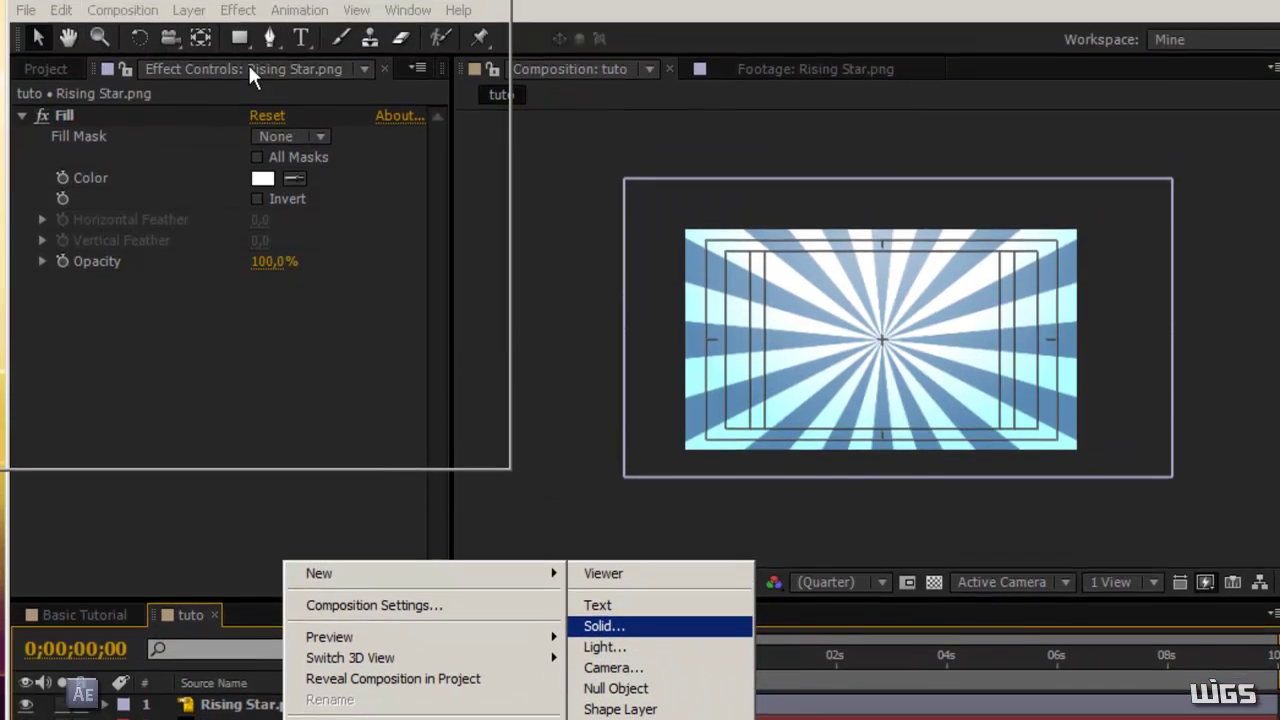
{"action": "left_click", "coordinate": [604, 493]}
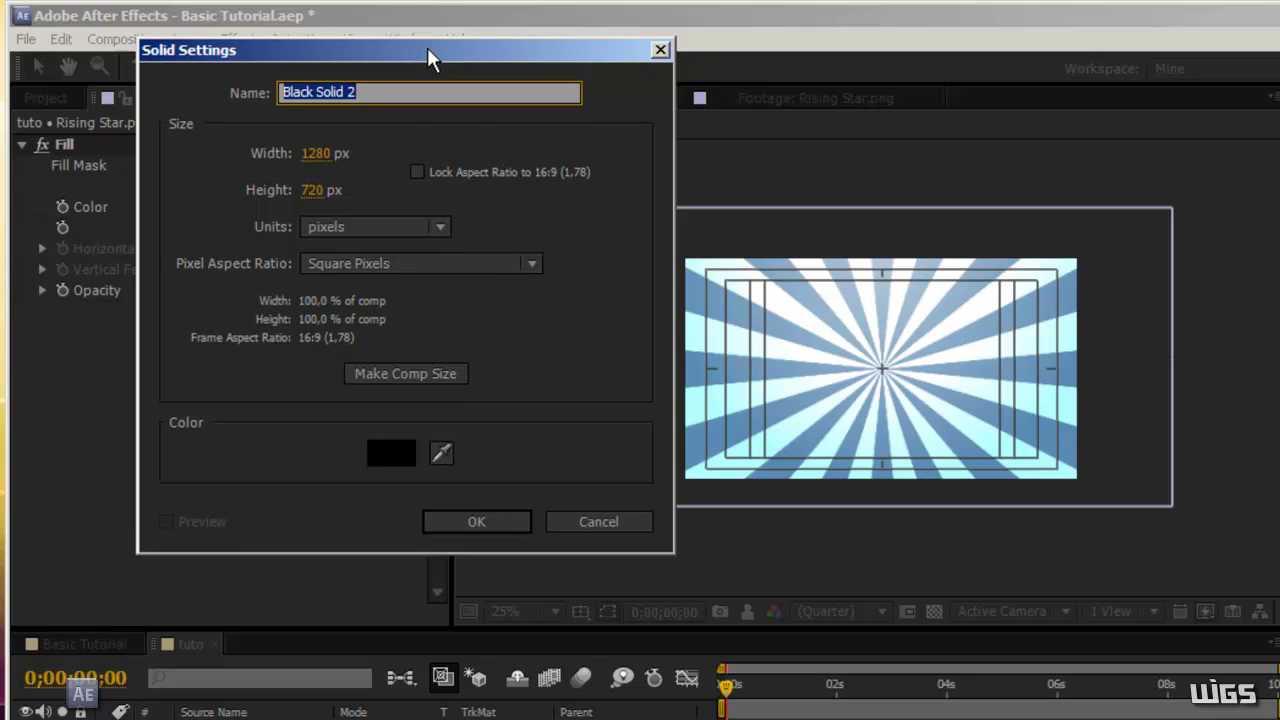
{"action": "type", "text": "vignettte"}
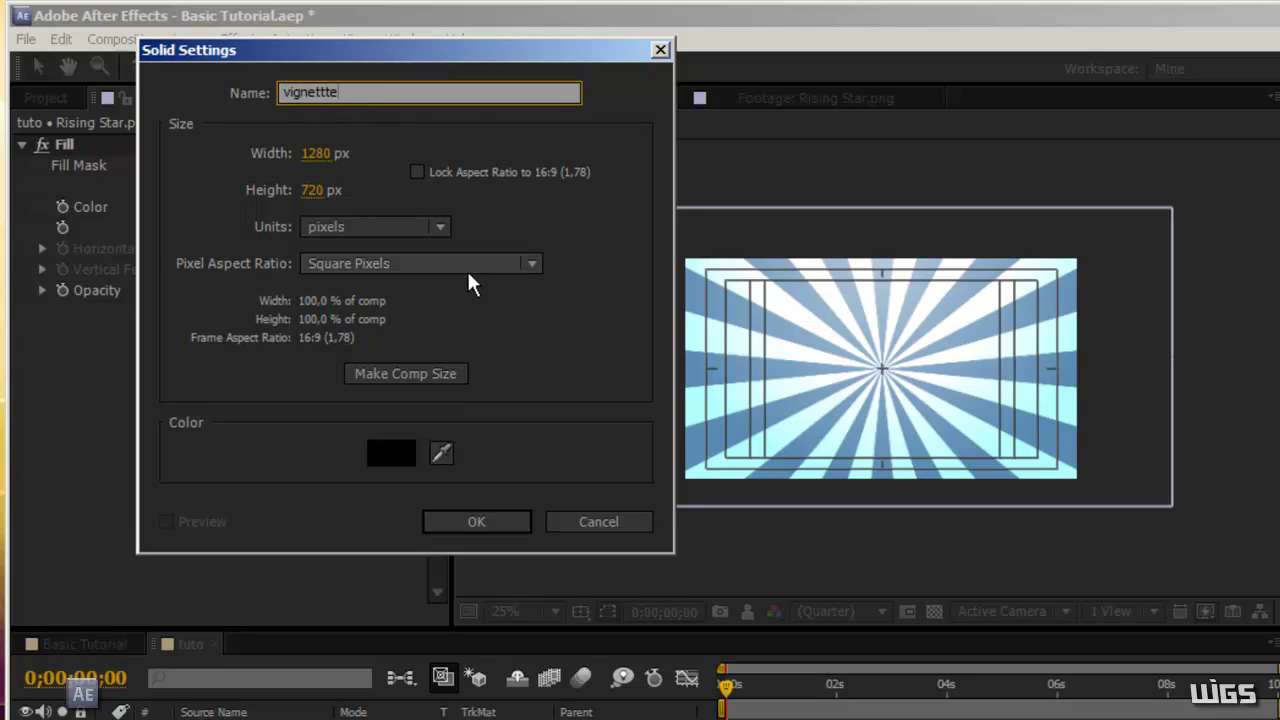
{"action": "left_click", "coordinate": [390, 374]}
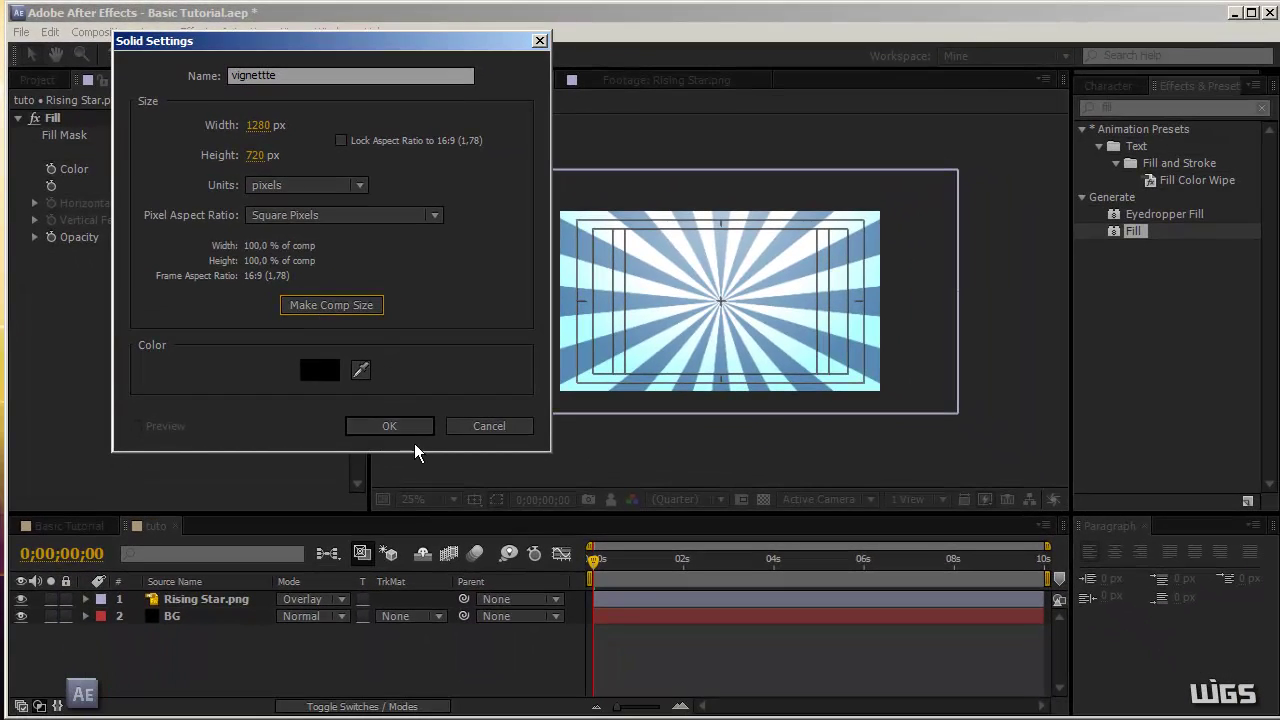
{"action": "left_click", "coordinate": [398, 426]}
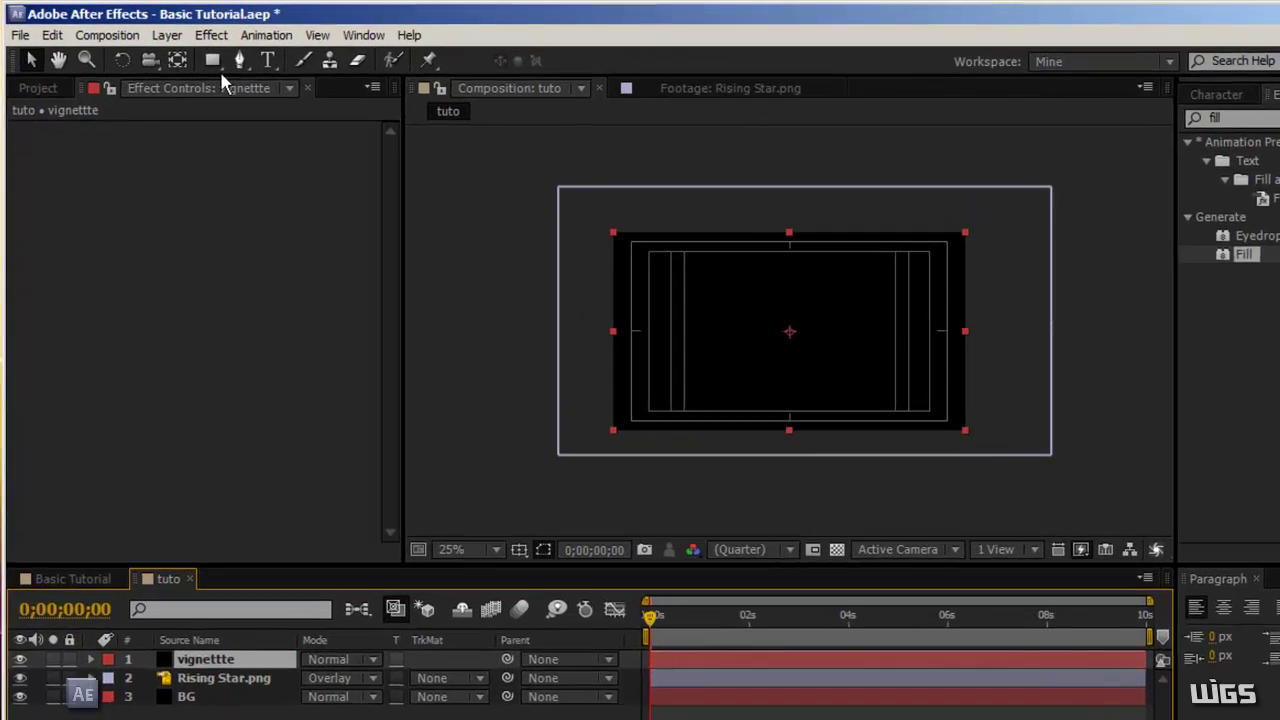
Add an elliptical mask filling the vignettte layer and set its mode to Subtract.
{"action": "left_click", "coordinate": [197, 56]}
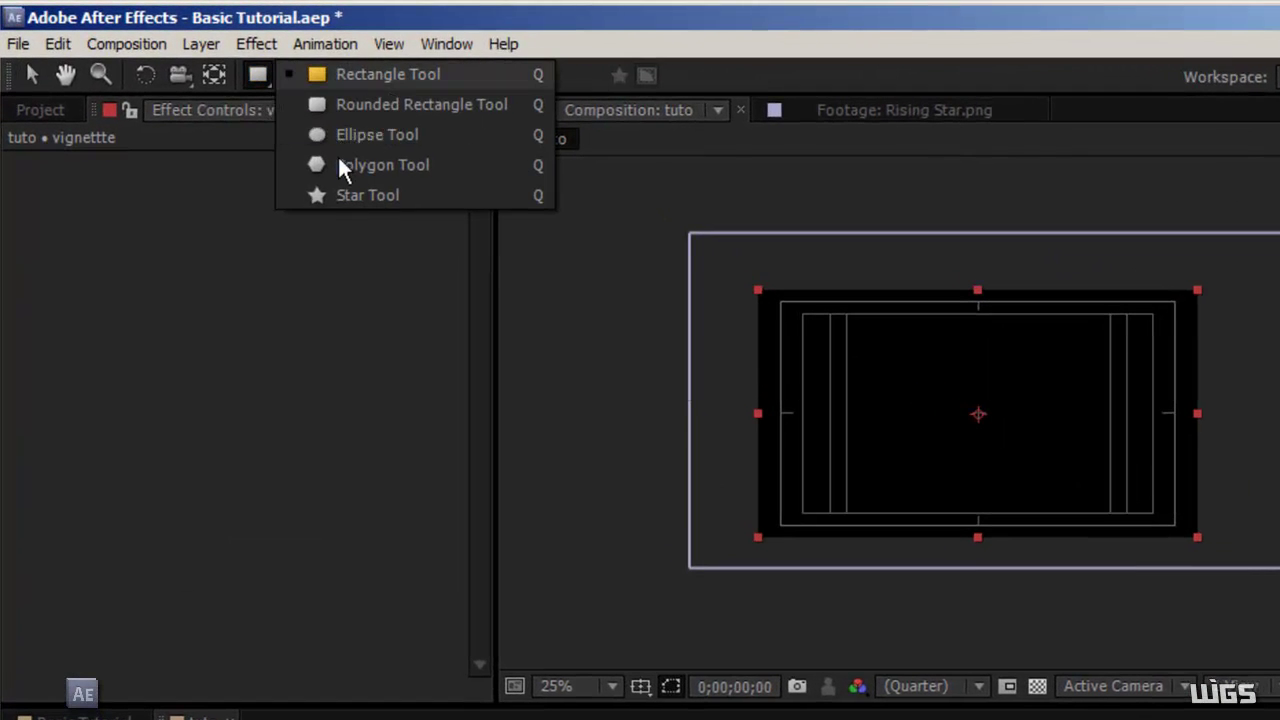
{"action": "left_click", "coordinate": [345, 136]}
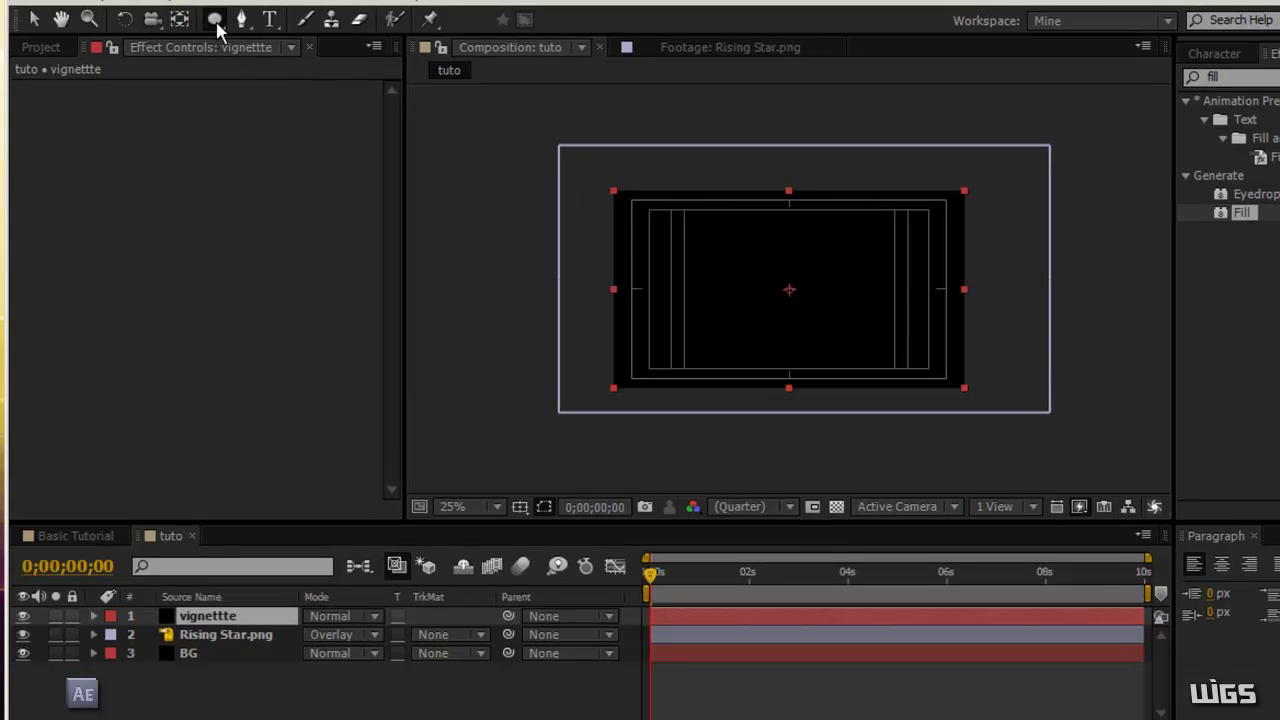
{"action": "double_click", "coordinate": [217, 28]}
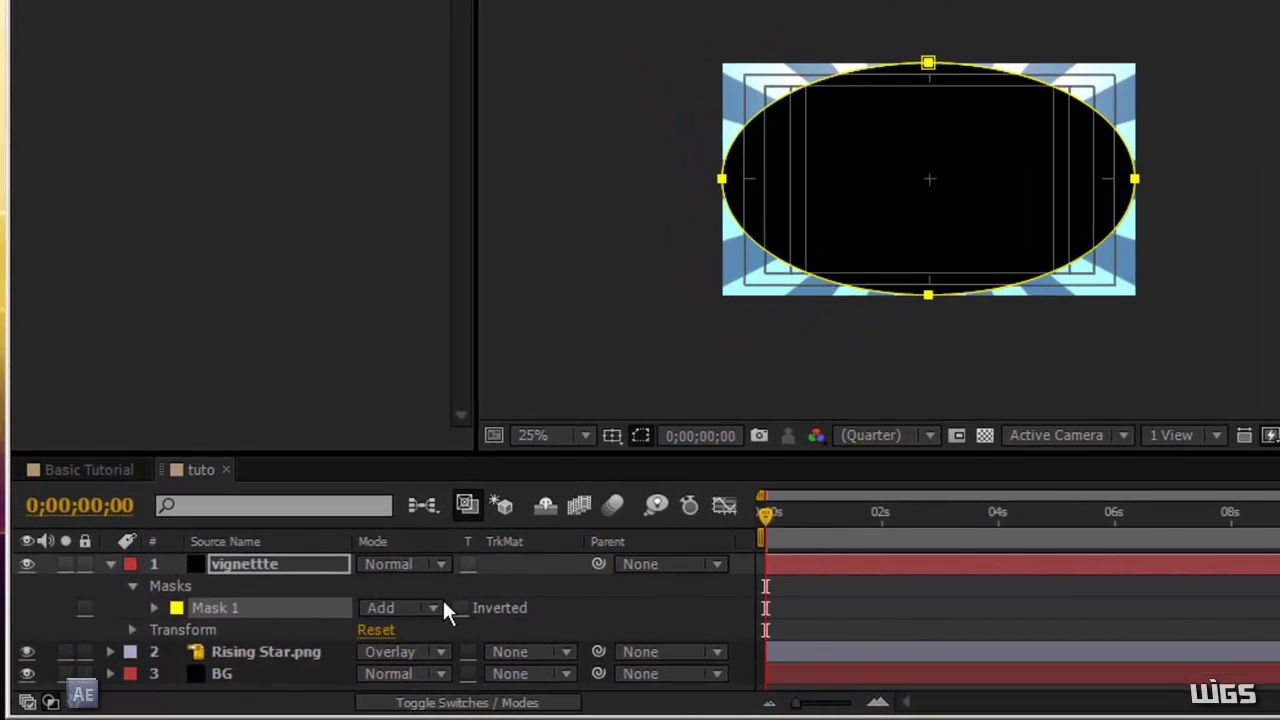
{"action": "left_click", "coordinate": [429, 605]}
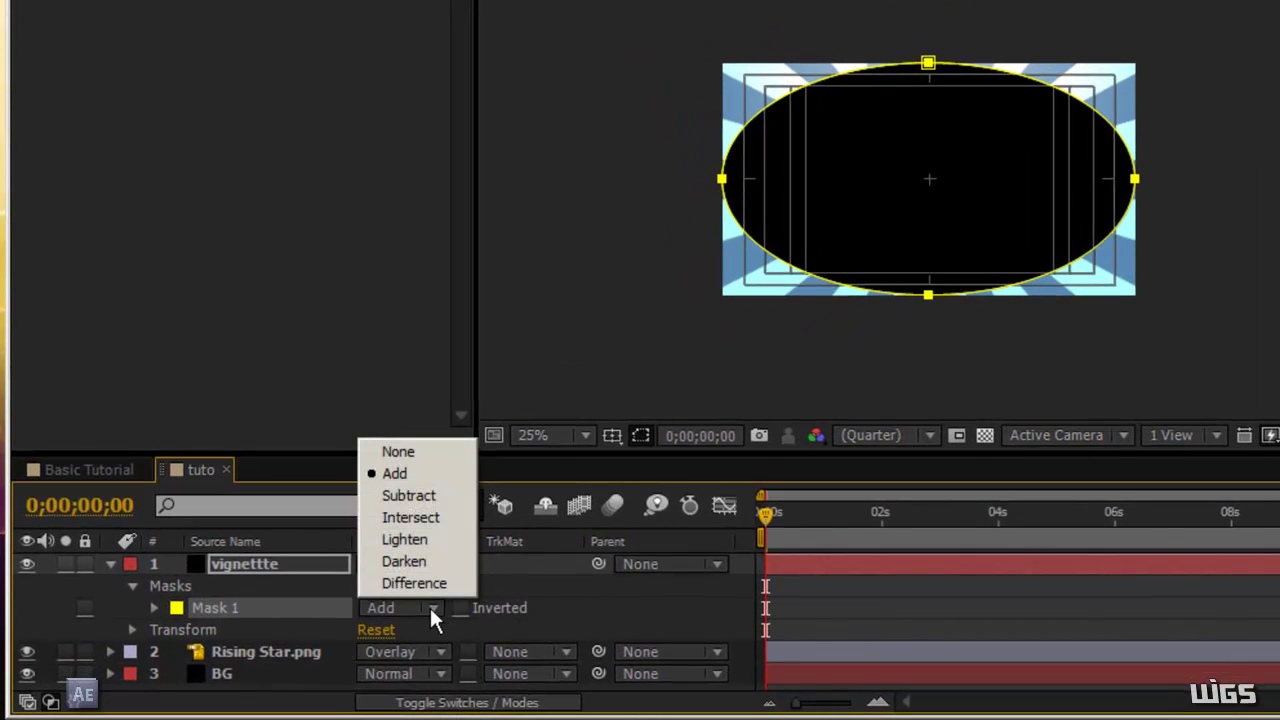
{"action": "left_click", "coordinate": [403, 493]}
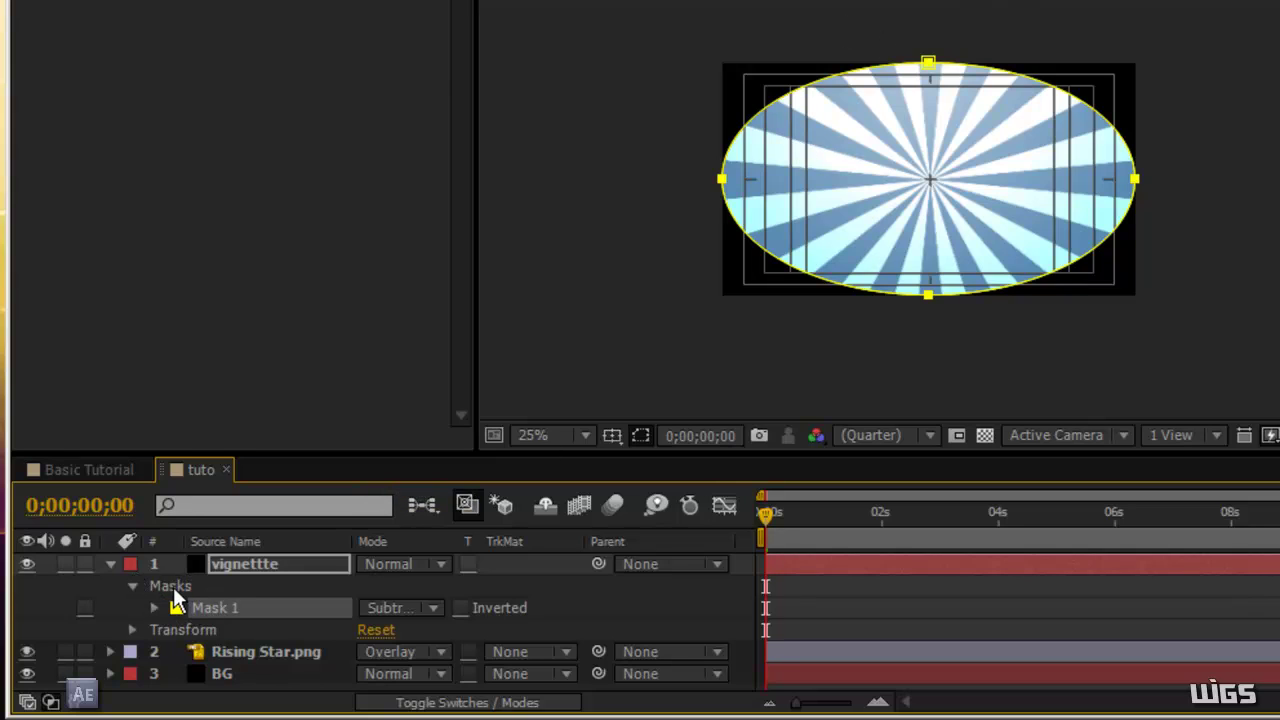
Feather the vignettte layer's elliptical mask by 455 pixels.
{"action": "left_click", "coordinate": [252, 601]}
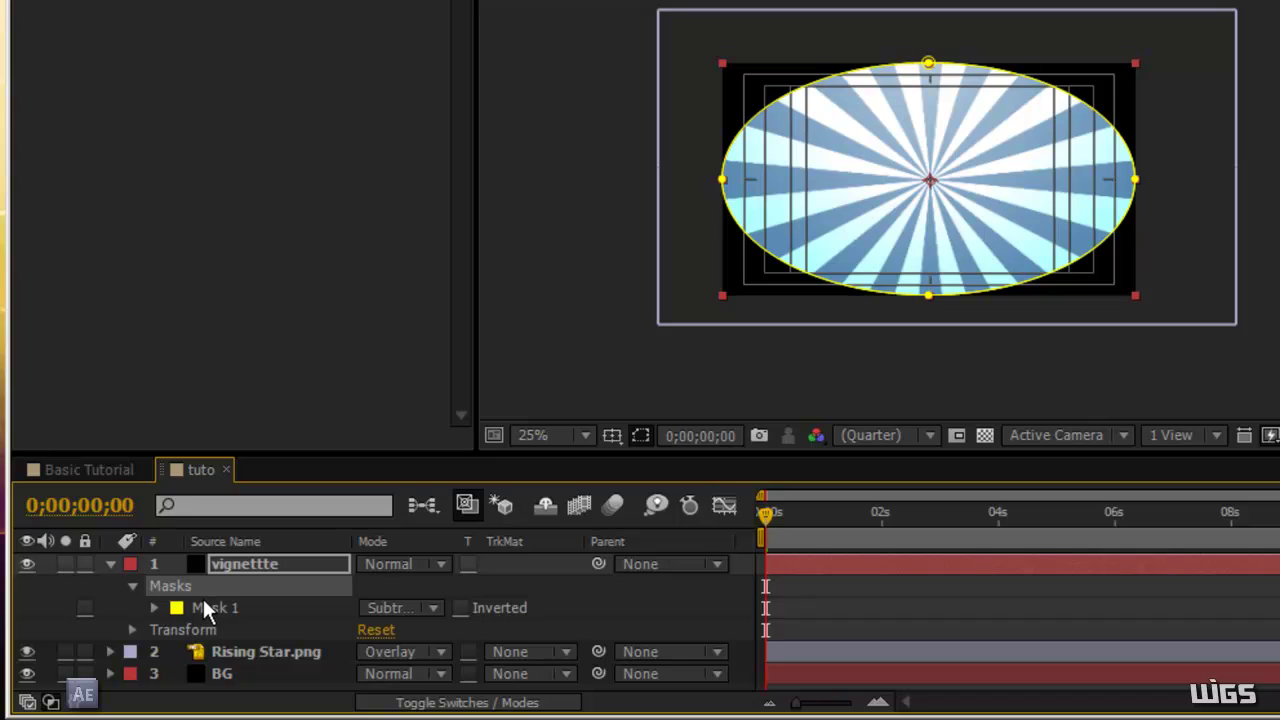
{"action": "key", "text": "f"}
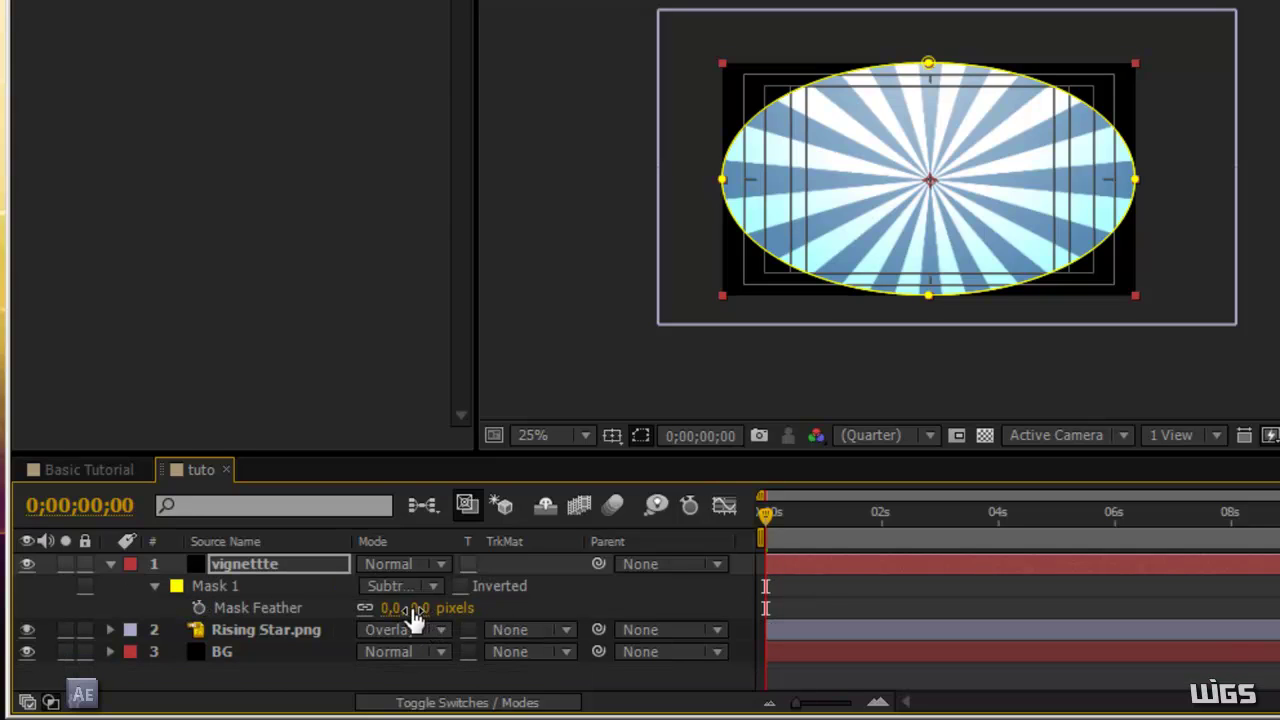
{"action": "left_click_drag", "start_coordinate": [414, 611], "coordinate": [890, 561]}
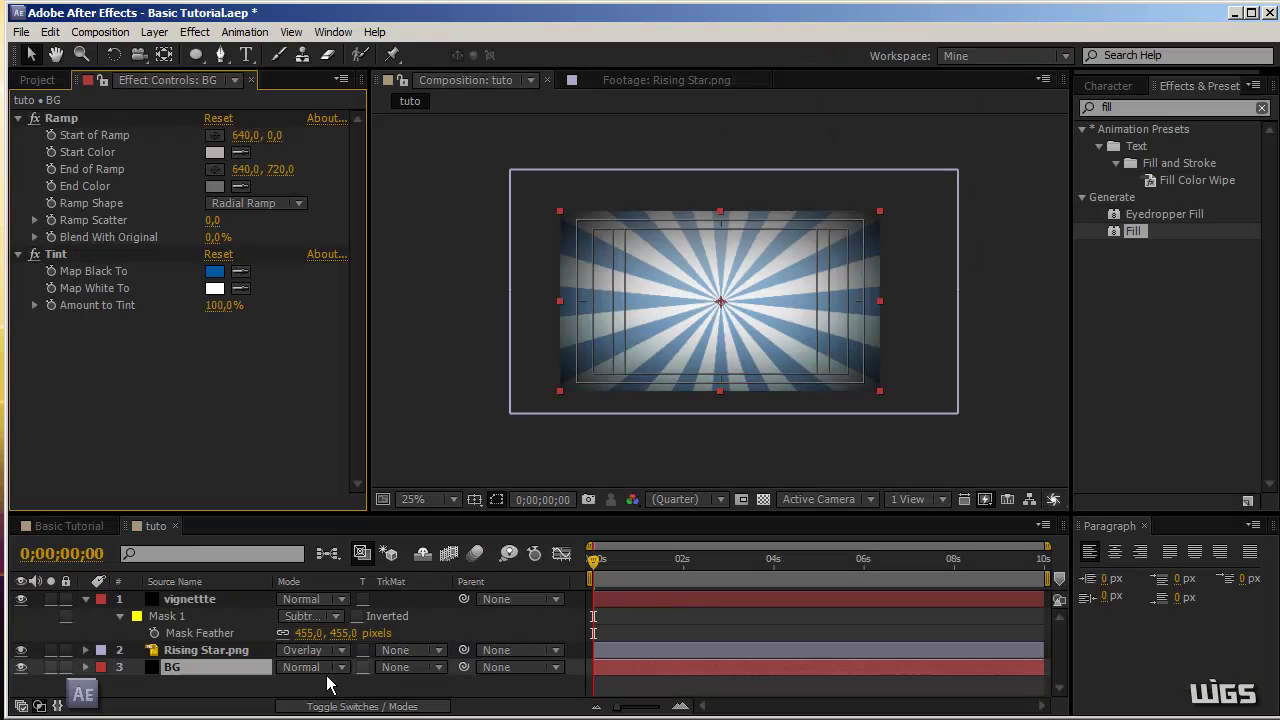
Set the vignettte layer's blending mode to Overlay.
{"action": "left_click", "coordinate": [183, 599]}
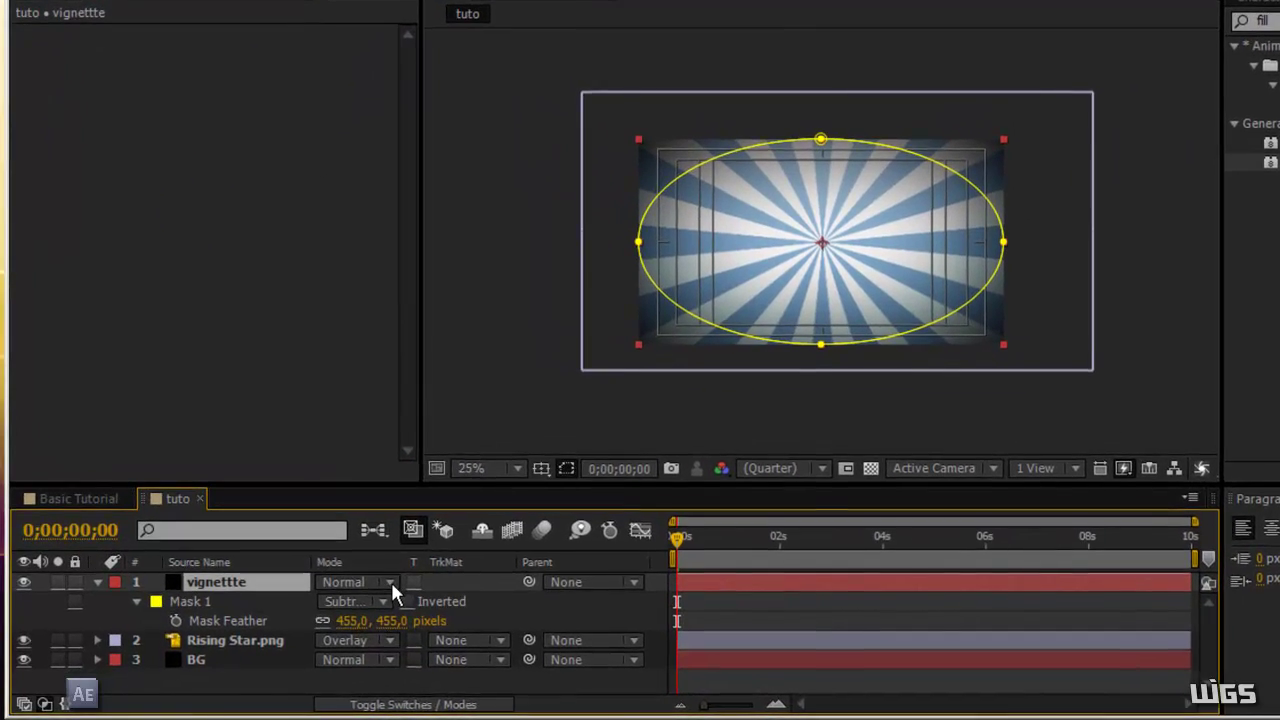
{"action": "left_click", "coordinate": [340, 599]}
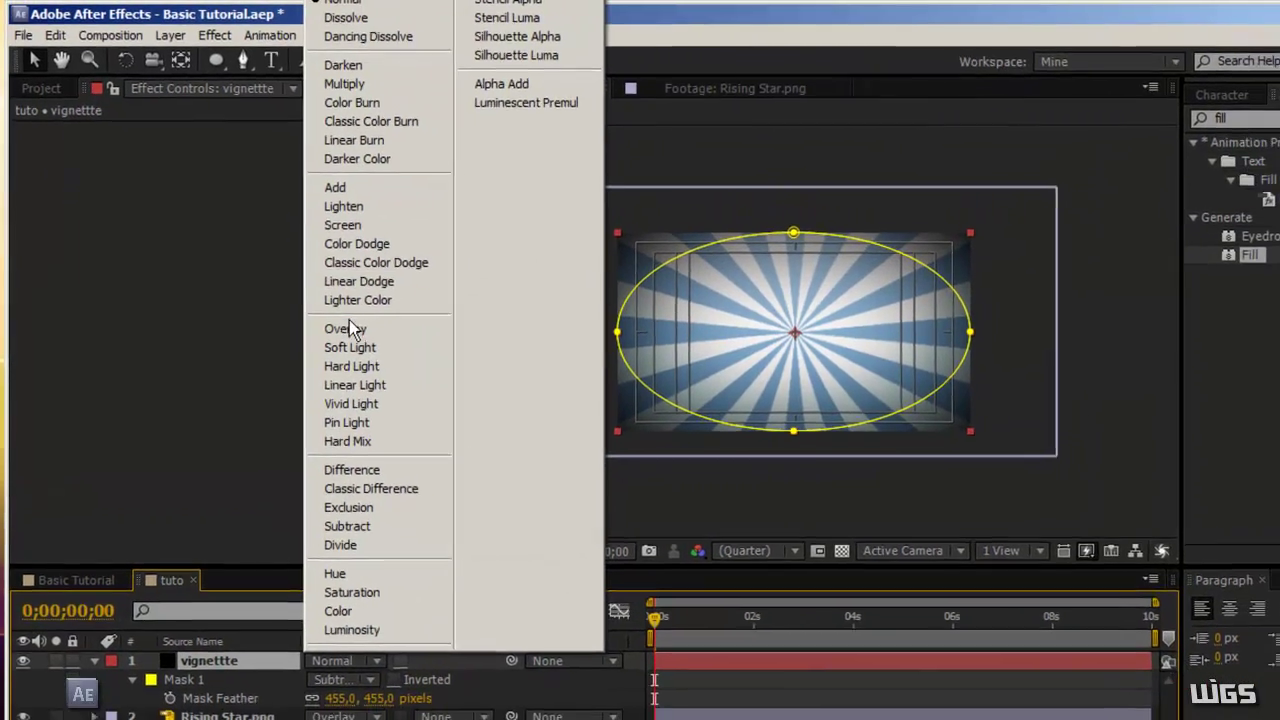
{"action": "left_click", "coordinate": [357, 320]}
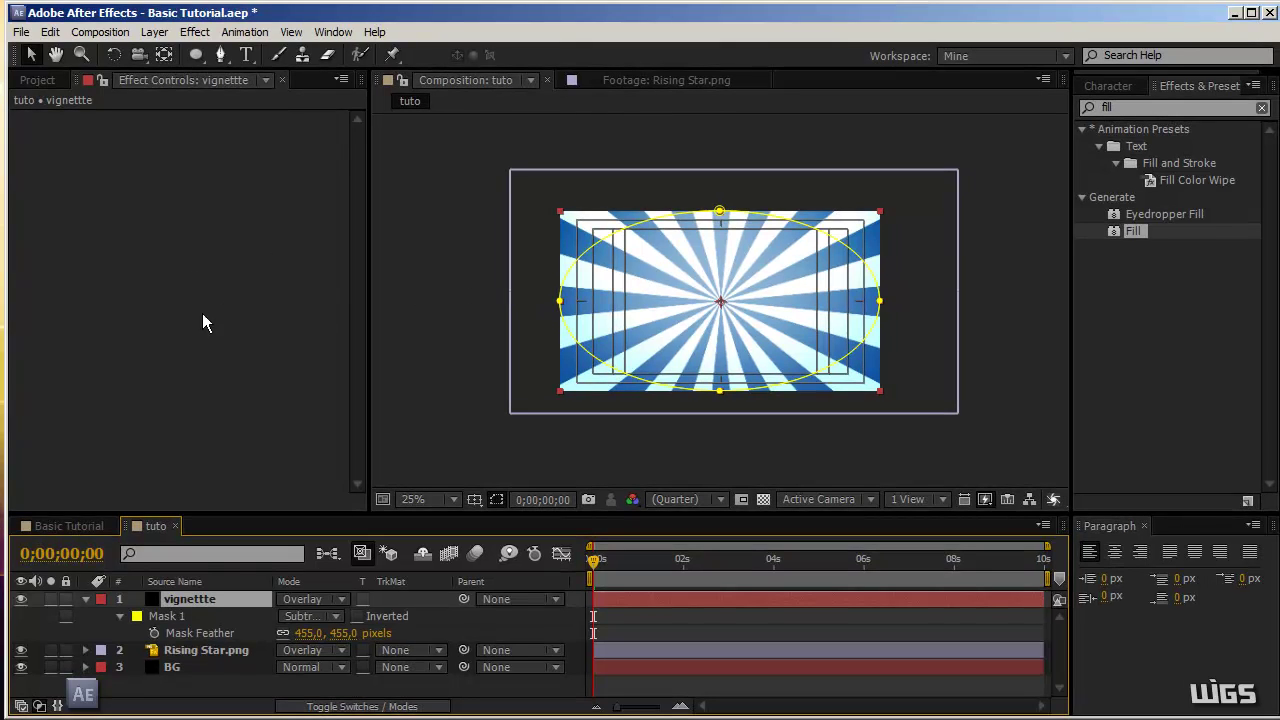
Collapse the vignettte layer's properties and lower the Rising Star.png layer's opacity to 28%.
{"action": "left_click", "coordinate": [195, 651]}
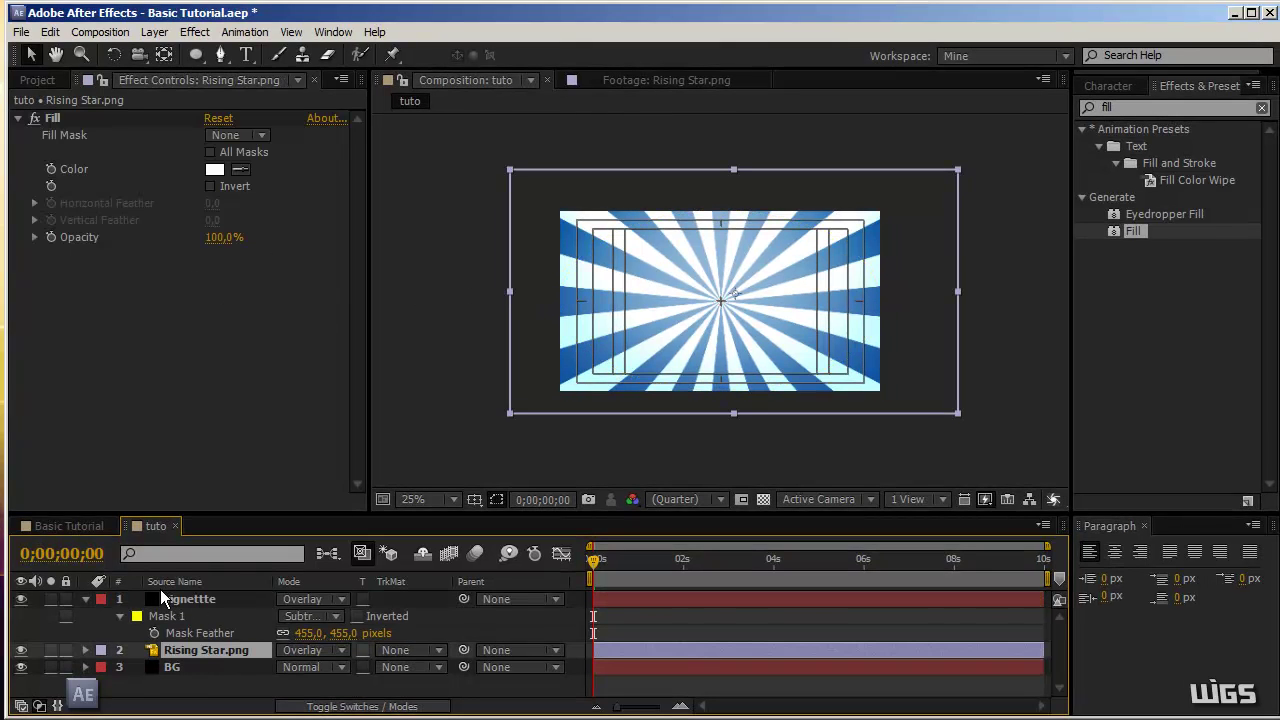
{"action": "left_click", "coordinate": [85, 599]}
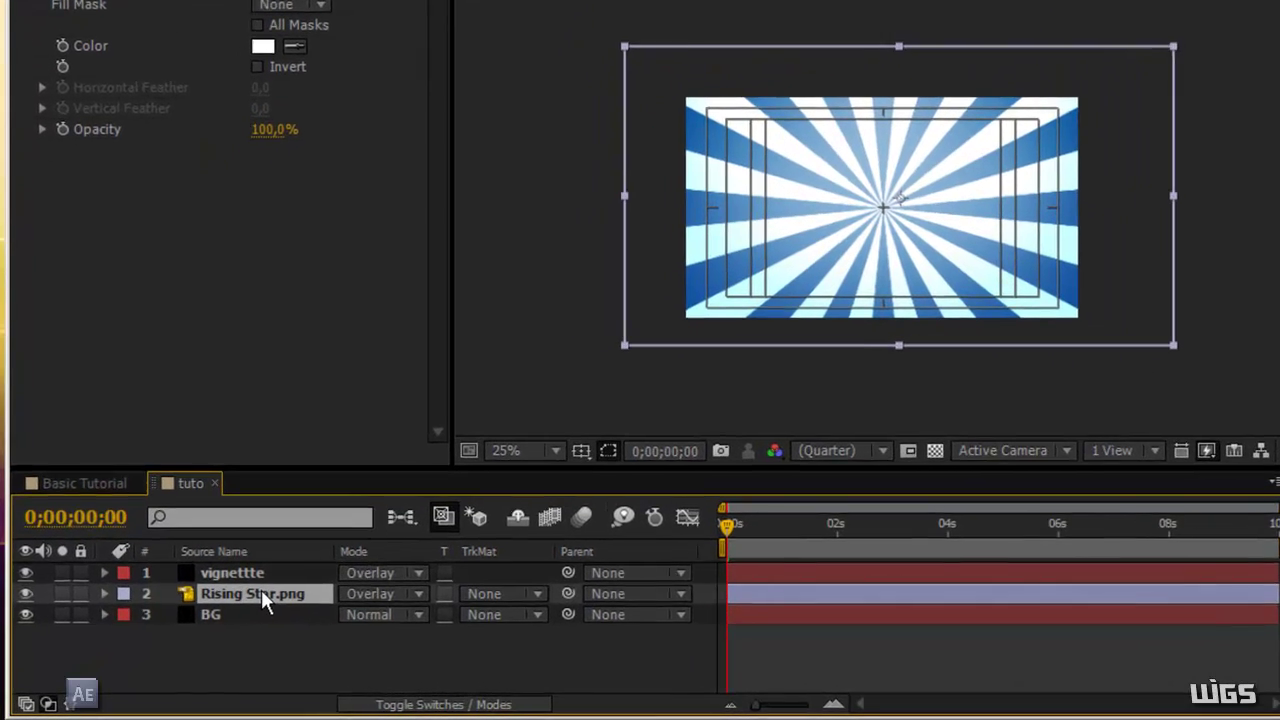
{"action": "key", "text": "t"}
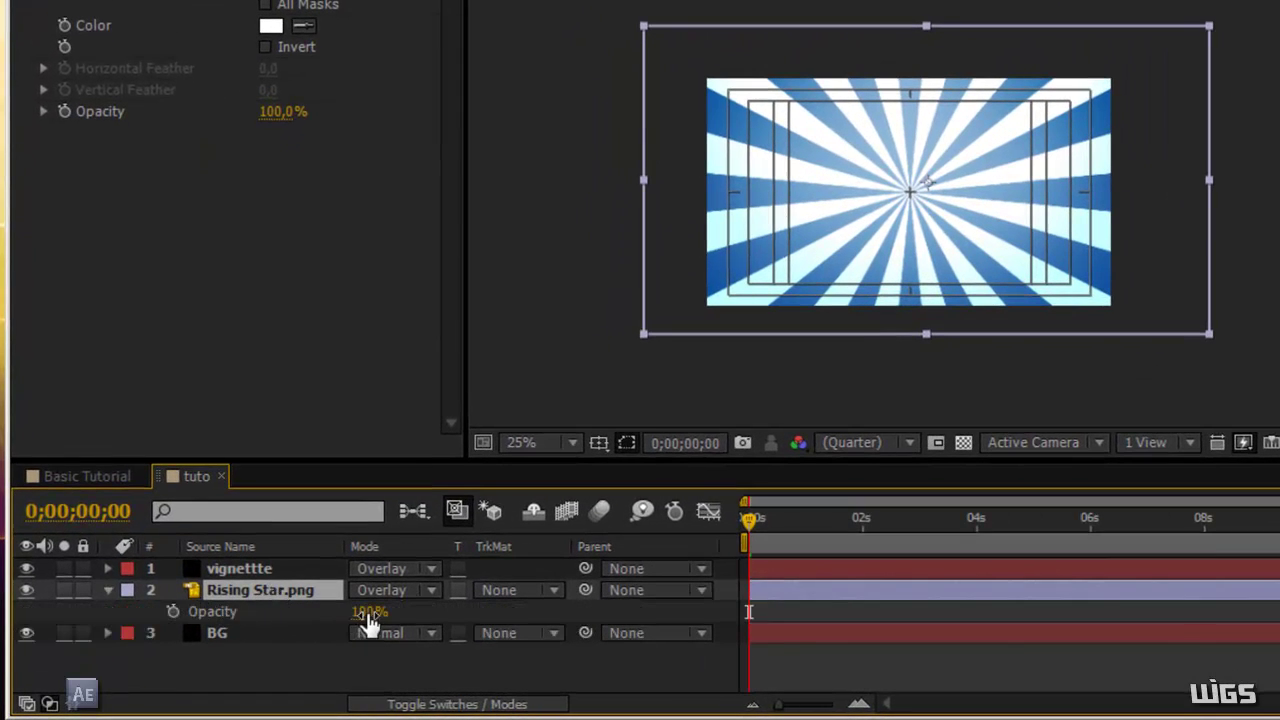
{"action": "left_click_drag", "start_coordinate": [370, 612], "coordinate": [286, 622]}
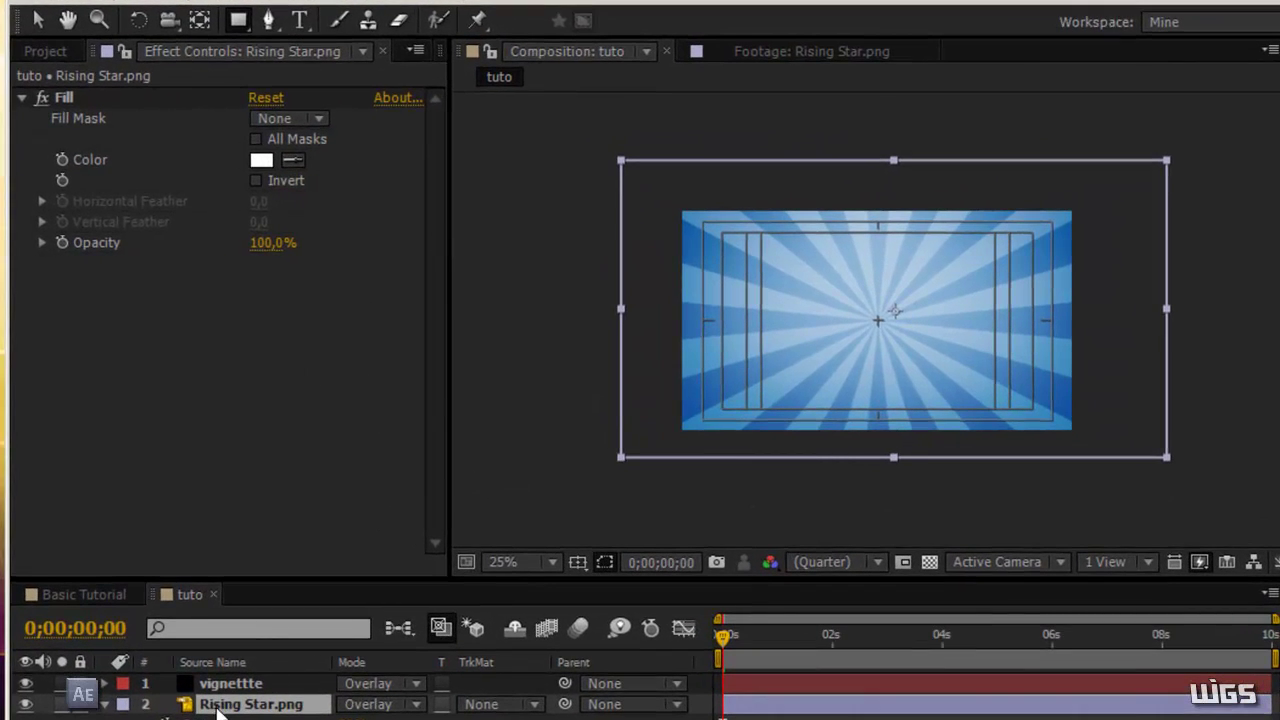
Hide the title/action safe guides and draw a rectangular mask on the Rising Star.png layer, slightly inside the composition edges.
{"action": "left_click", "coordinate": [240, 23]}
{"action": "left_click", "coordinate": [578, 563]}
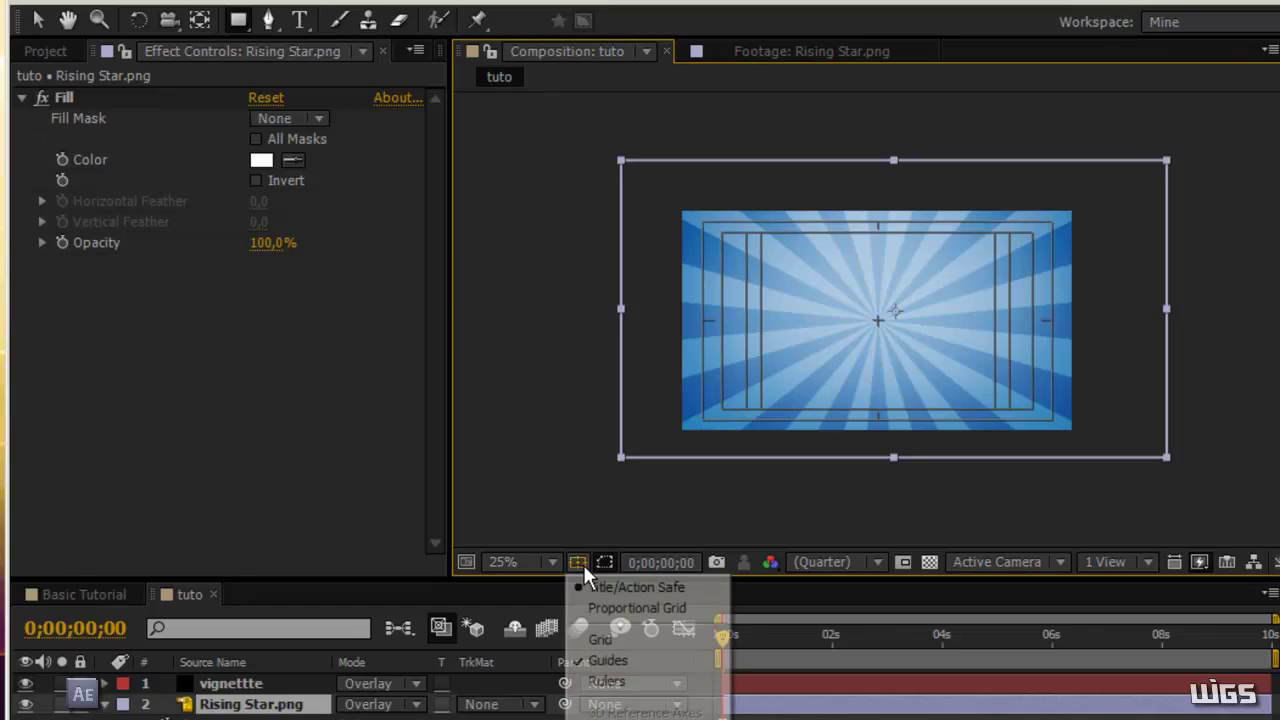
{"action": "left_click", "coordinate": [594, 596]}
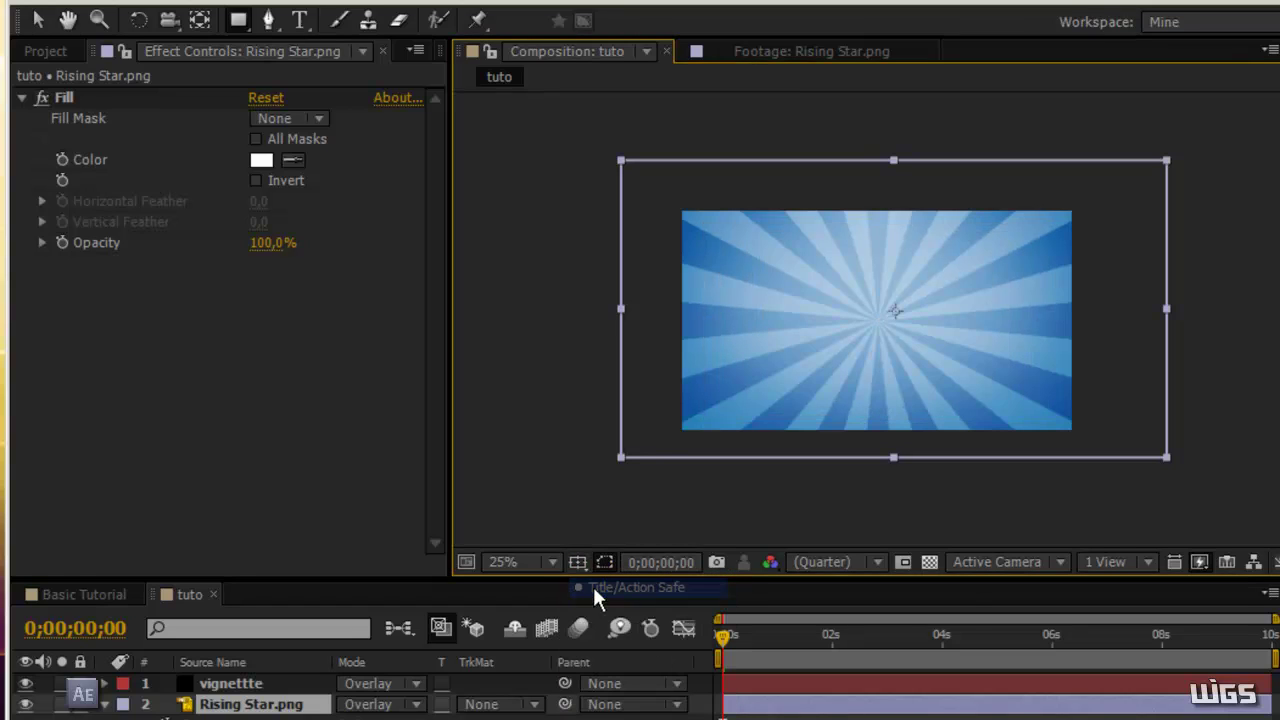
{"action": "left_click_drag", "start_coordinate": [697, 218], "coordinate": [1057, 417]}
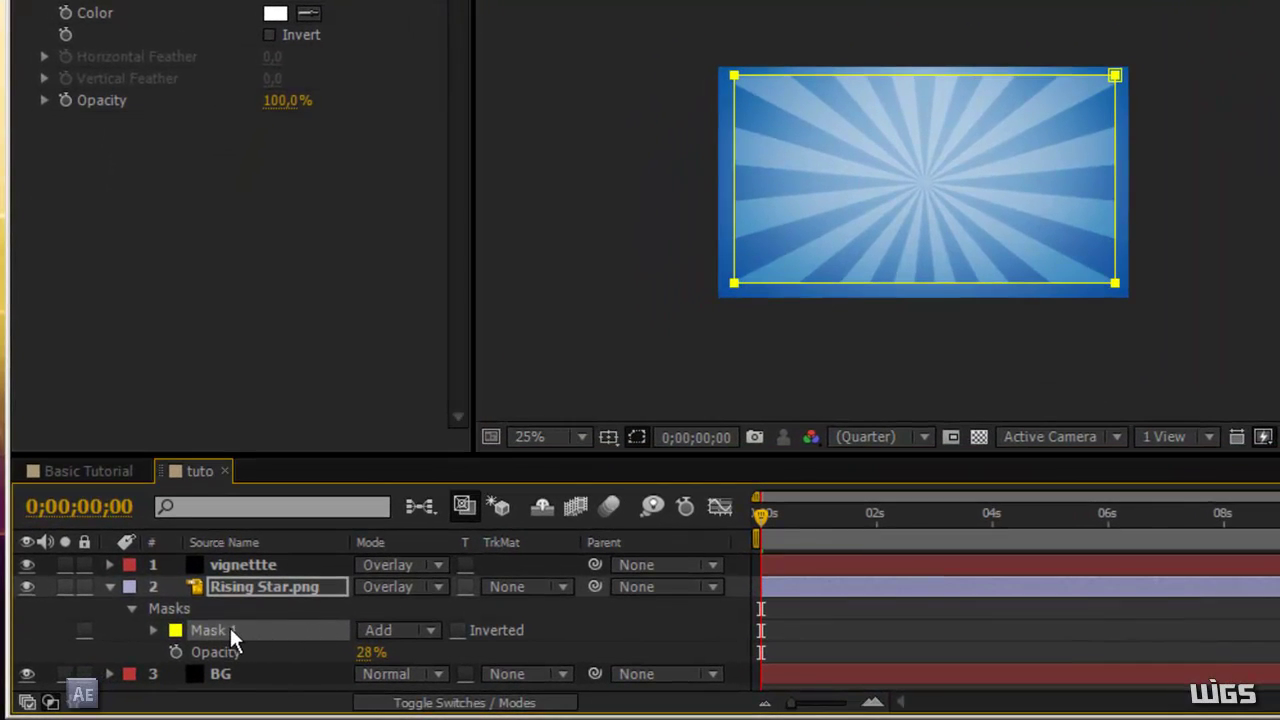
Feather the Rising Star.png layer's rectangular mask by 206 pixels and collapse the layer's properties.
{"action": "key", "text": "f"}
{"action": "left_click_drag", "start_coordinate": [416, 648], "coordinate": [694, 611]}
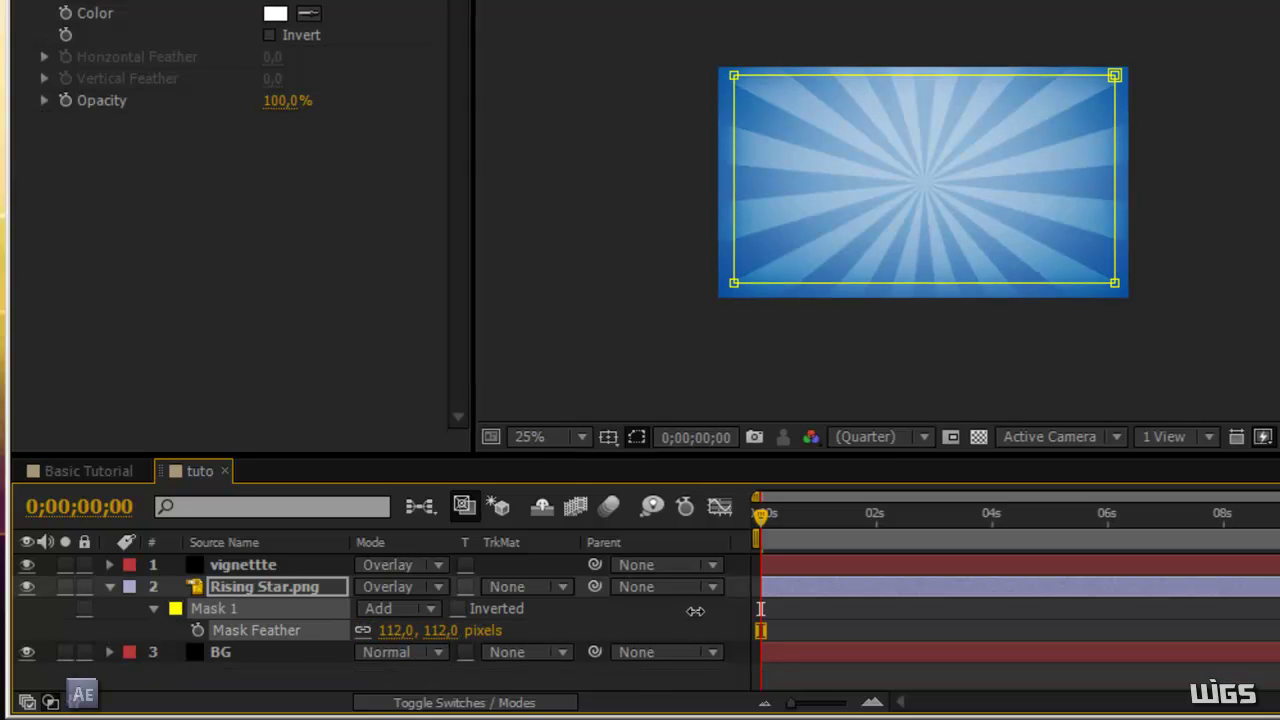
{"action": "scroll", "coordinate": [788, 372], "scroll_direction": "up", "scroll_amount": 2}
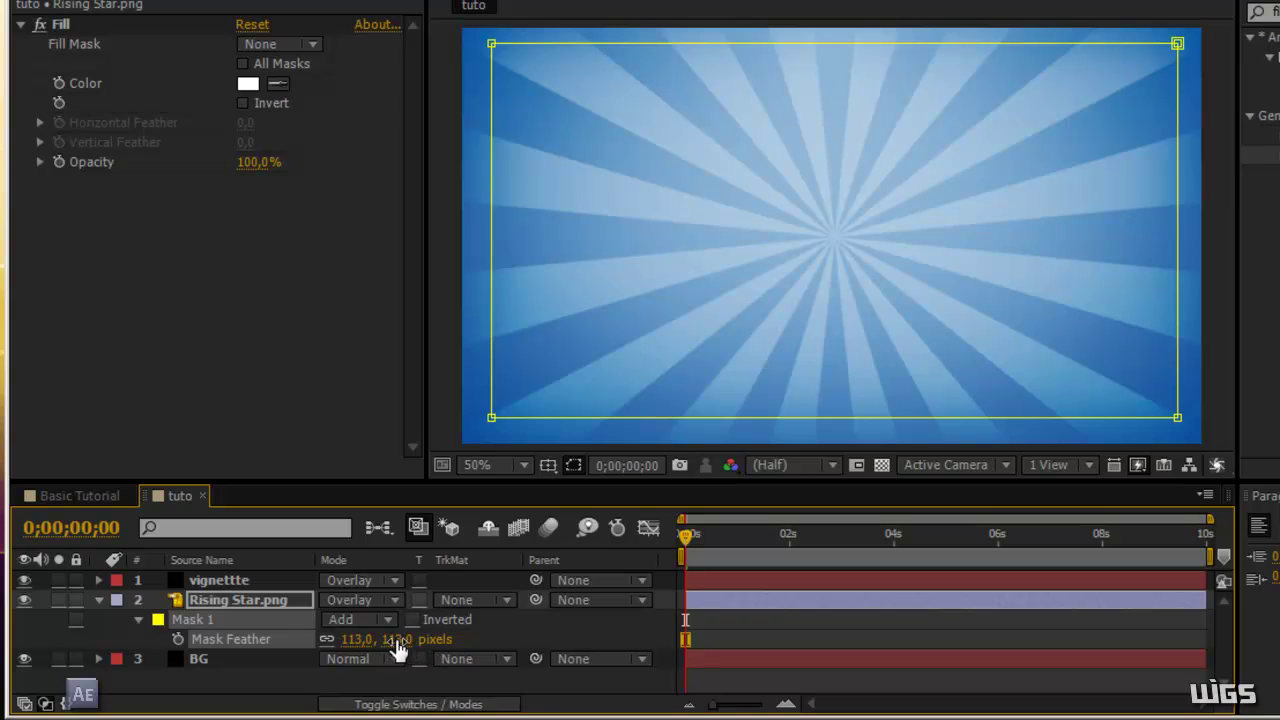
{"action": "left_click_drag", "start_coordinate": [395, 639], "coordinate": [412, 638]}
{"action": "left_click_drag", "start_coordinate": [588, 626], "coordinate": [515, 647]}
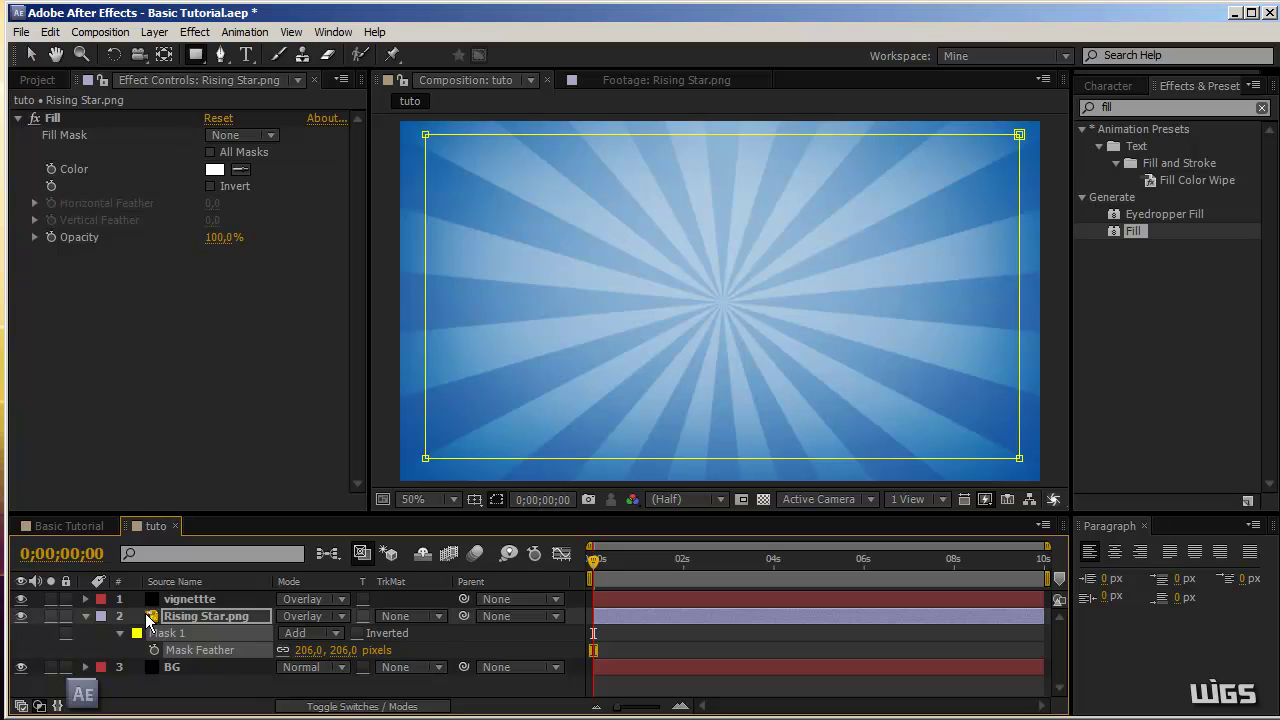
{"action": "left_click", "coordinate": [86, 616]}
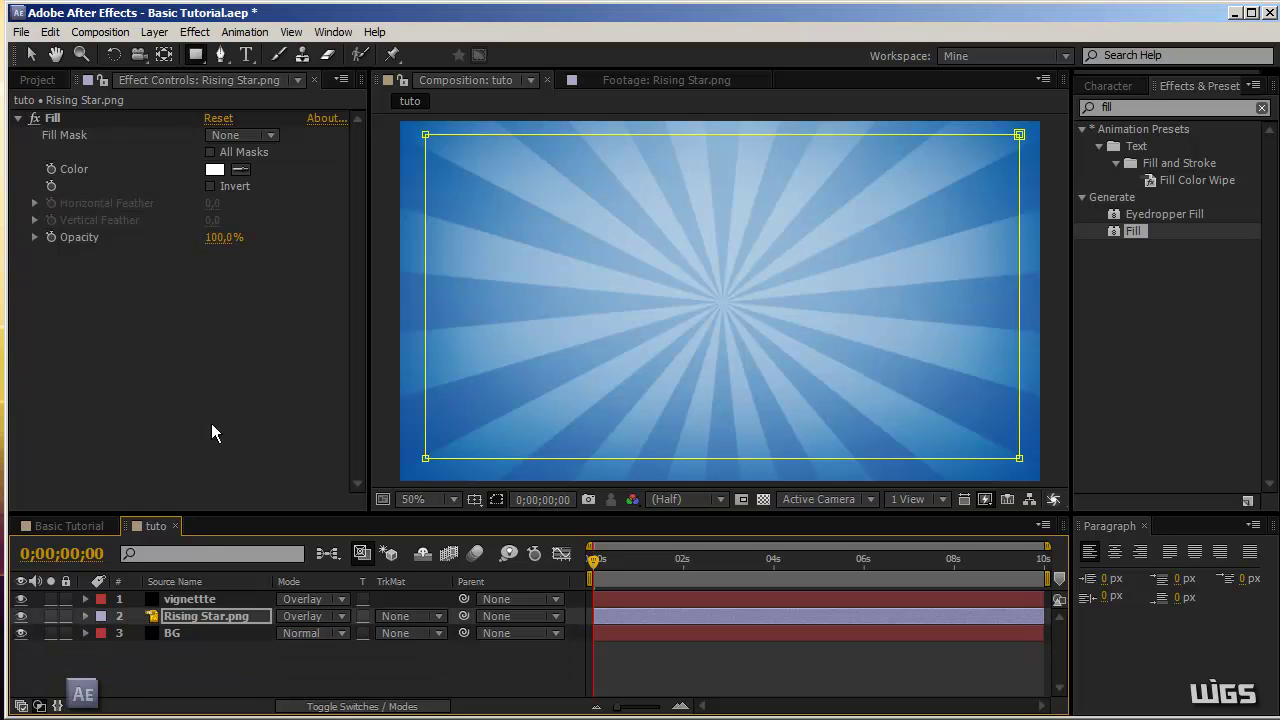
Add a text layer reading "WIGS" in Bebas Regular, 185 px, above the vignettte layer.
{"action": "left_click", "coordinate": [244, 59]}
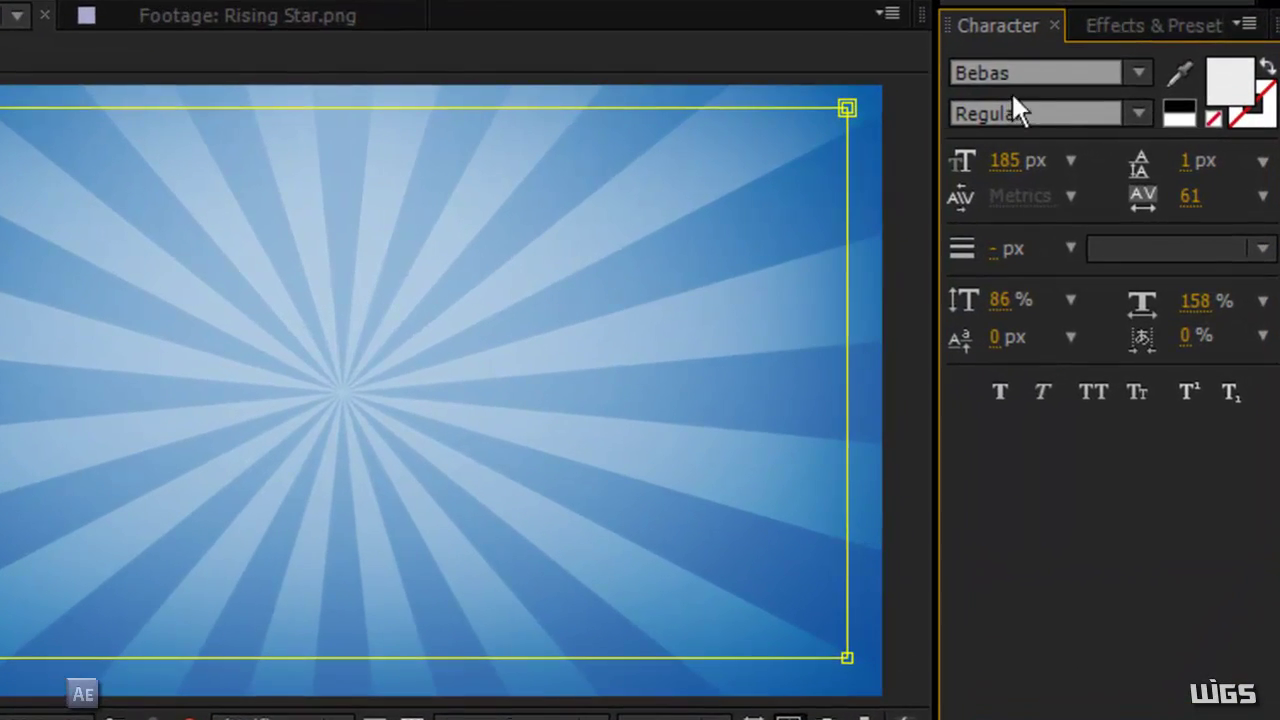
{"action": "left_click", "coordinate": [1020, 76]}
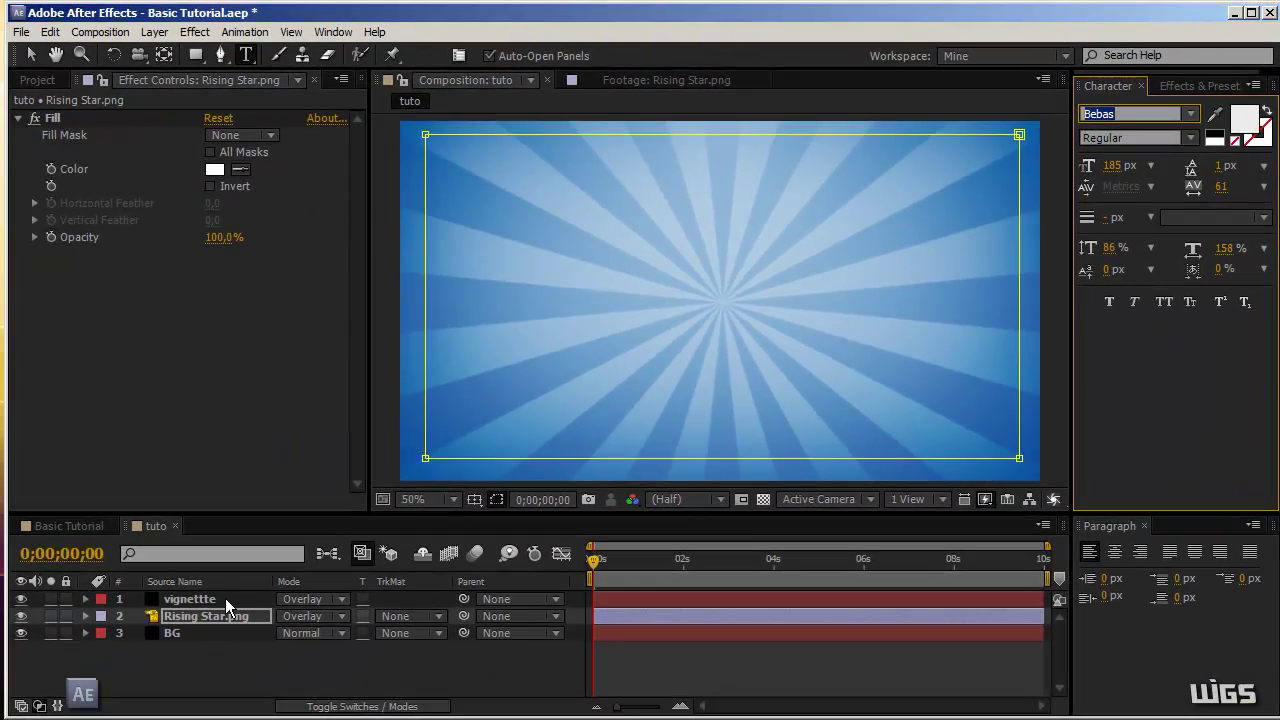
{"action": "left_click", "coordinate": [223, 598]}
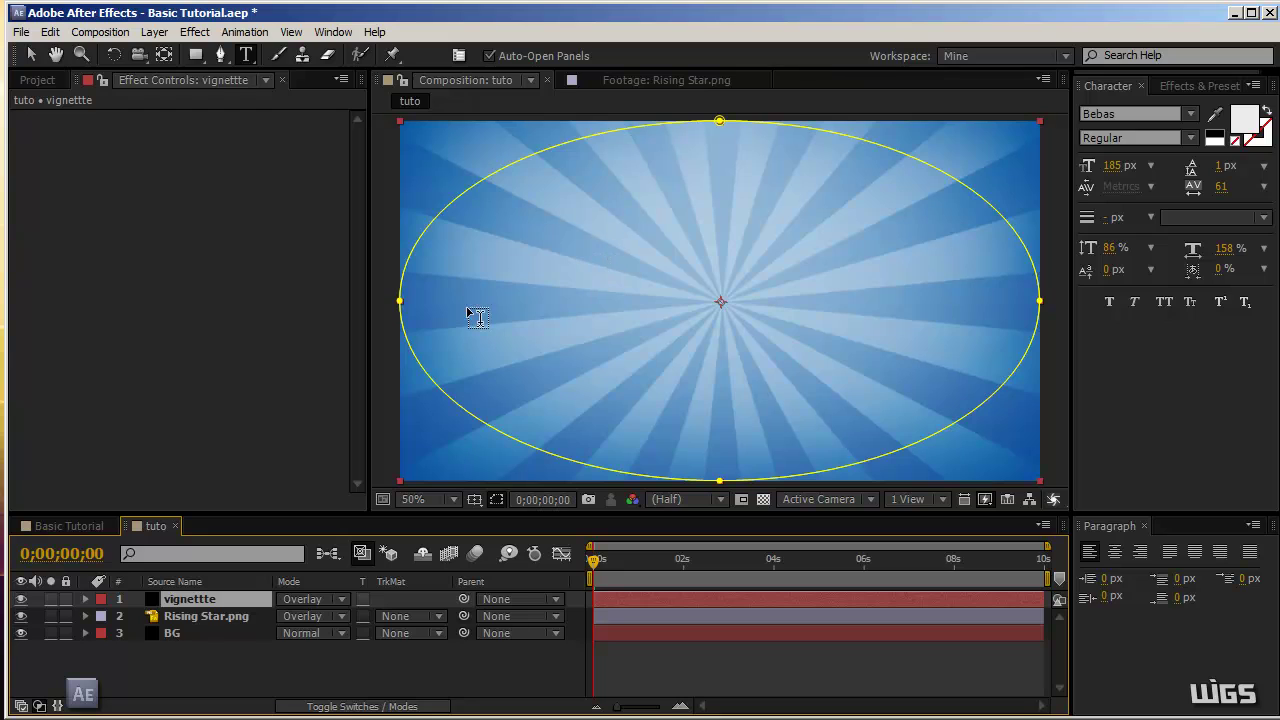
{"action": "left_click", "coordinate": [161, 635]}
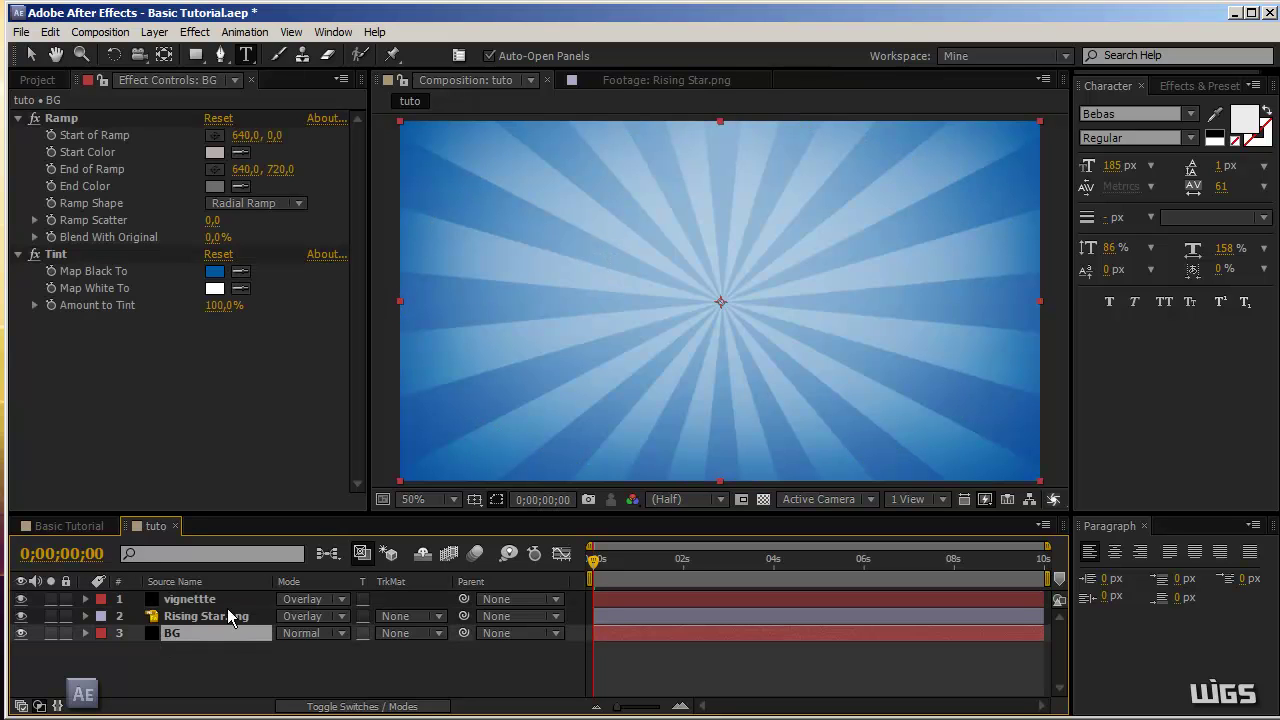
{"action": "left_click", "coordinate": [541, 265]}
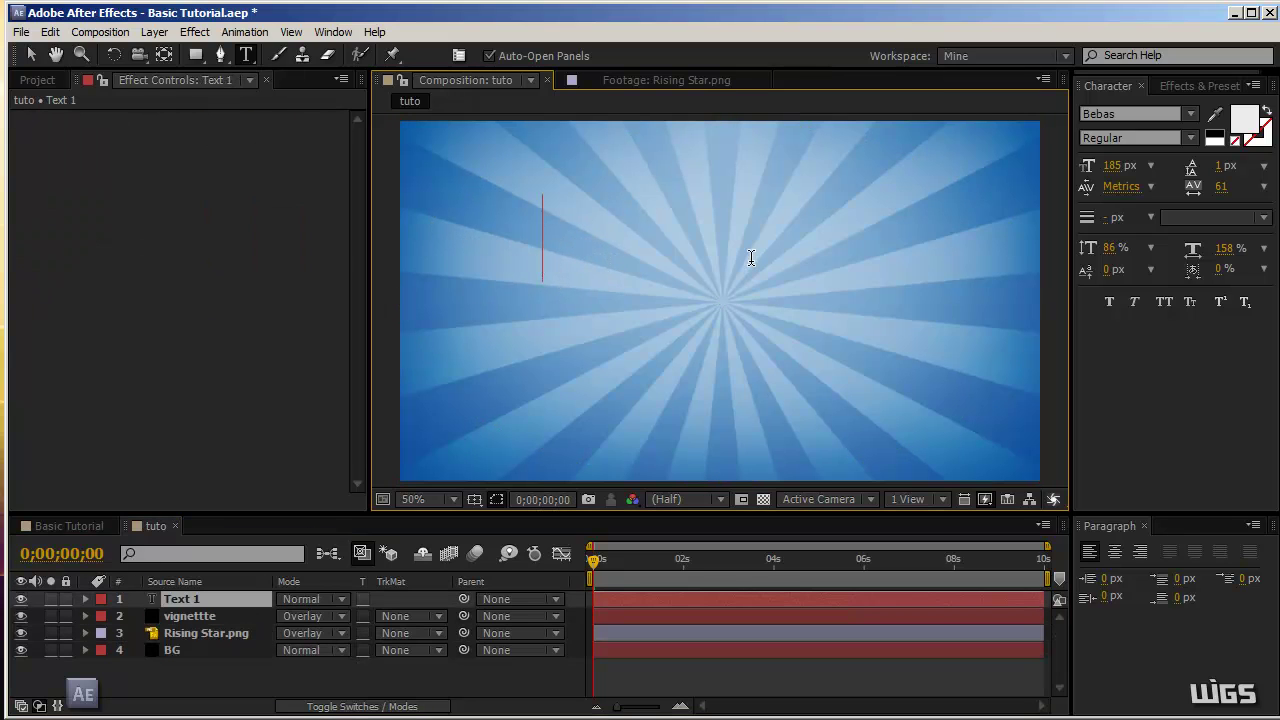
{"action": "type", "text": "WIGS"}
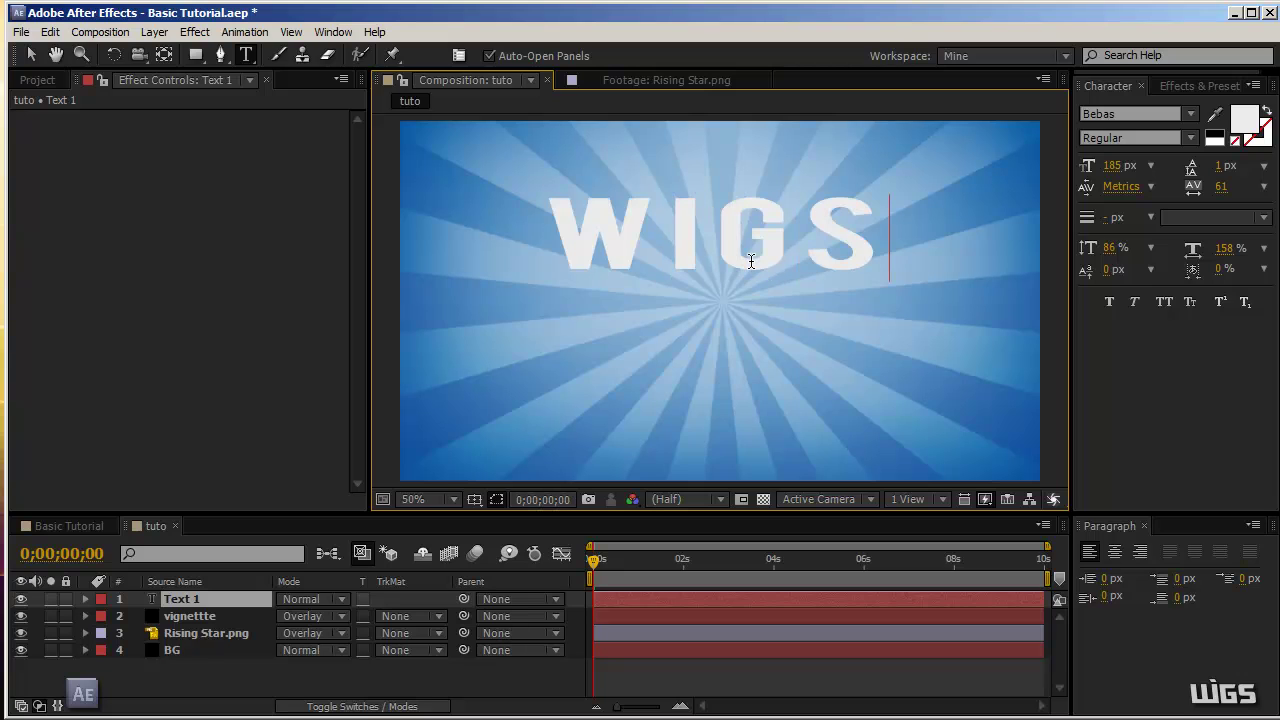
Centre the WIGS text in the composition using the title/action safe guides, and hide the guides again.
{"action": "left_click", "coordinate": [474, 499]}
{"action": "left_click", "coordinate": [495, 520]}
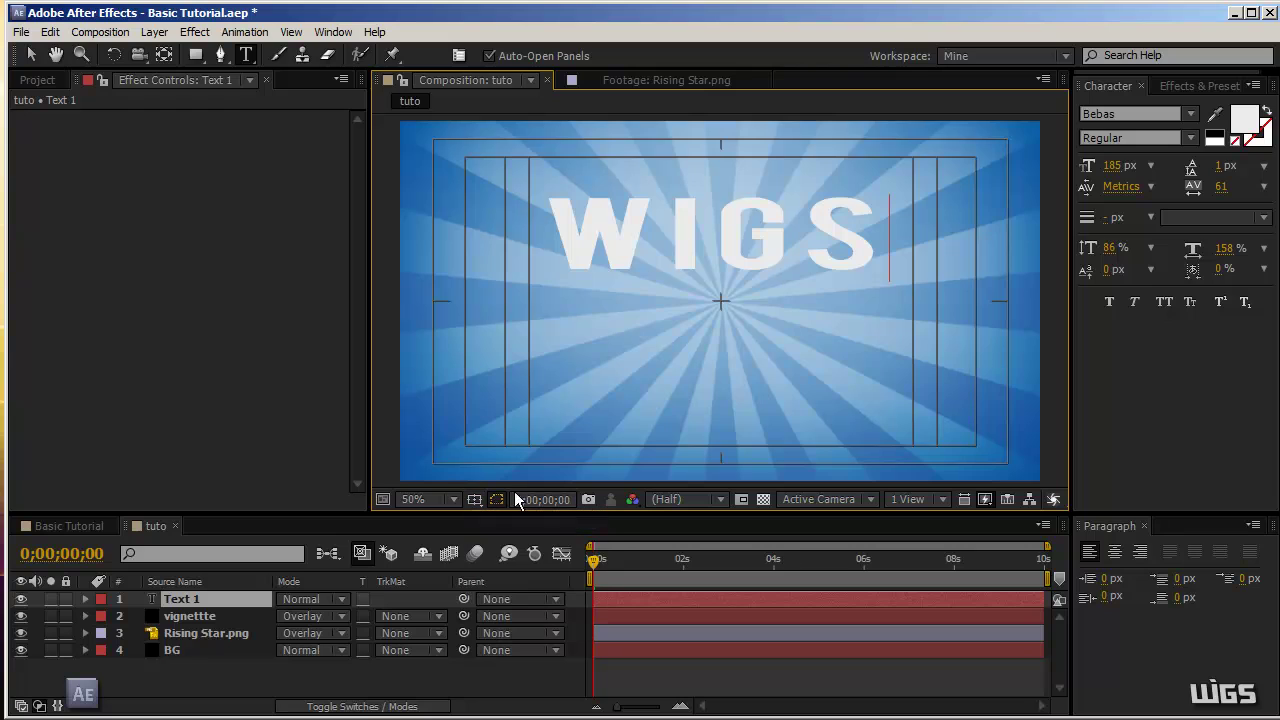
{"action": "left_click", "coordinate": [22, 55]}
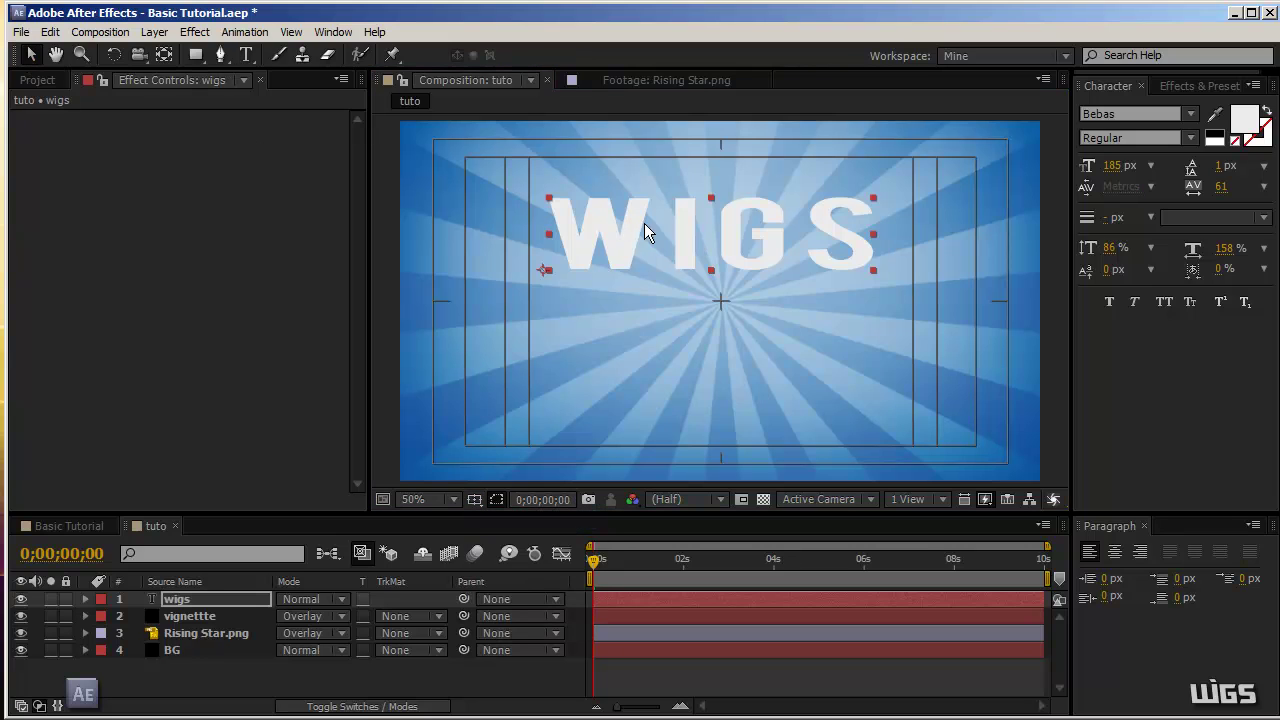
{"action": "left_click_drag", "start_coordinate": [644, 223], "coordinate": [645, 302]}
{"action": "scroll", "coordinate": [532, 373], "scroll_direction": "down", "scroll_amount": 2}
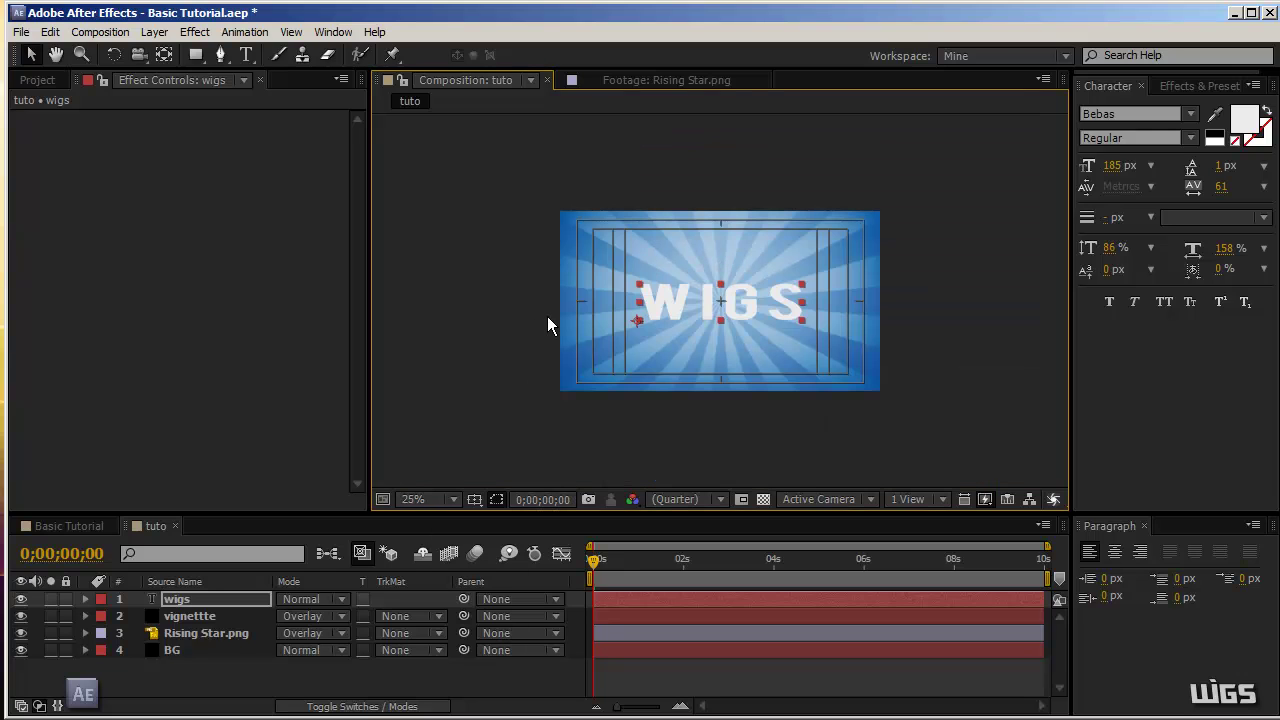
{"action": "key", "text": "apostrophe"}
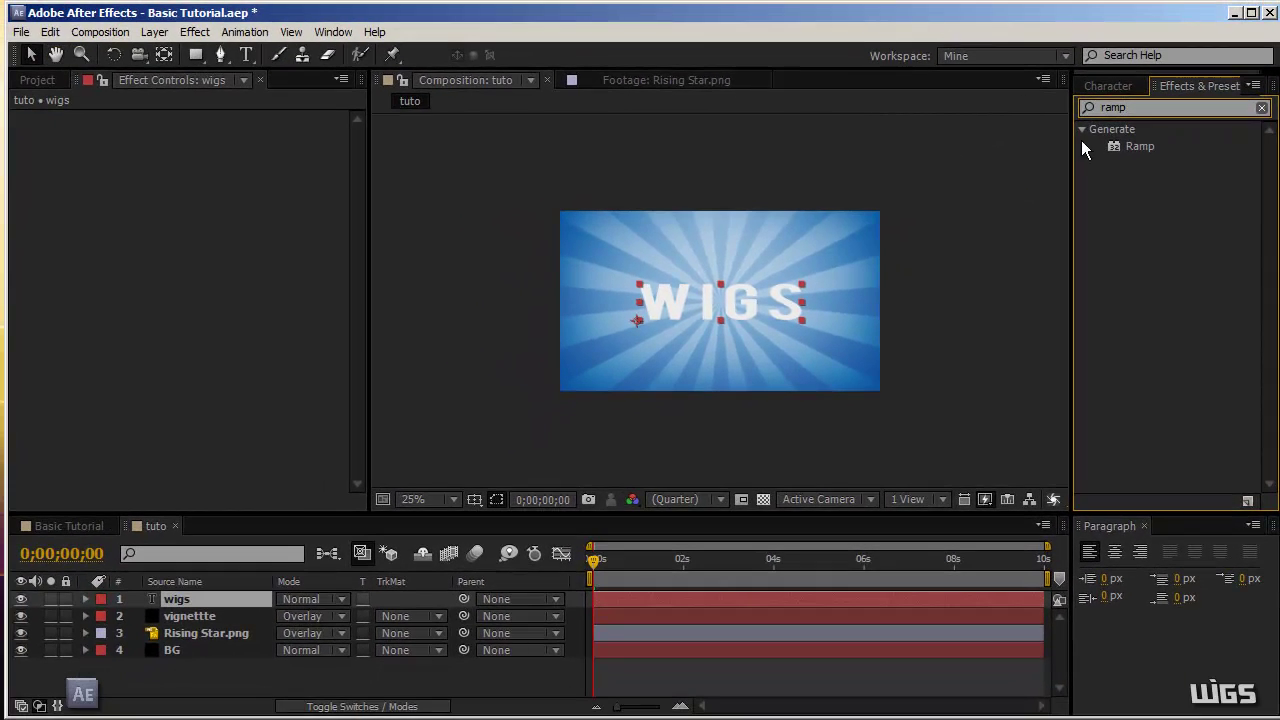
Apply a linear Ramp effect to the WIGS text, with its start point at 602, 460 and end point at 604, 256.
{"action": "left_click", "coordinate": [1118, 127]}
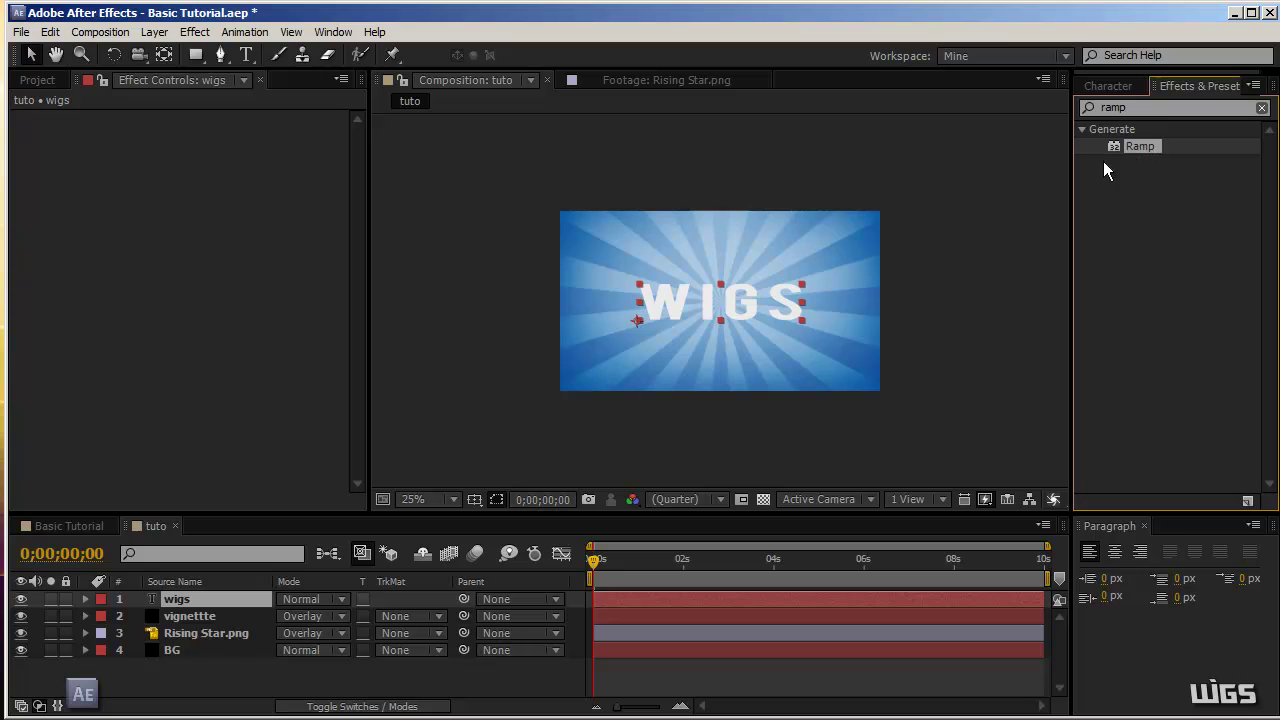
{"action": "left_click_drag", "start_coordinate": [1138, 146], "coordinate": [734, 308]}
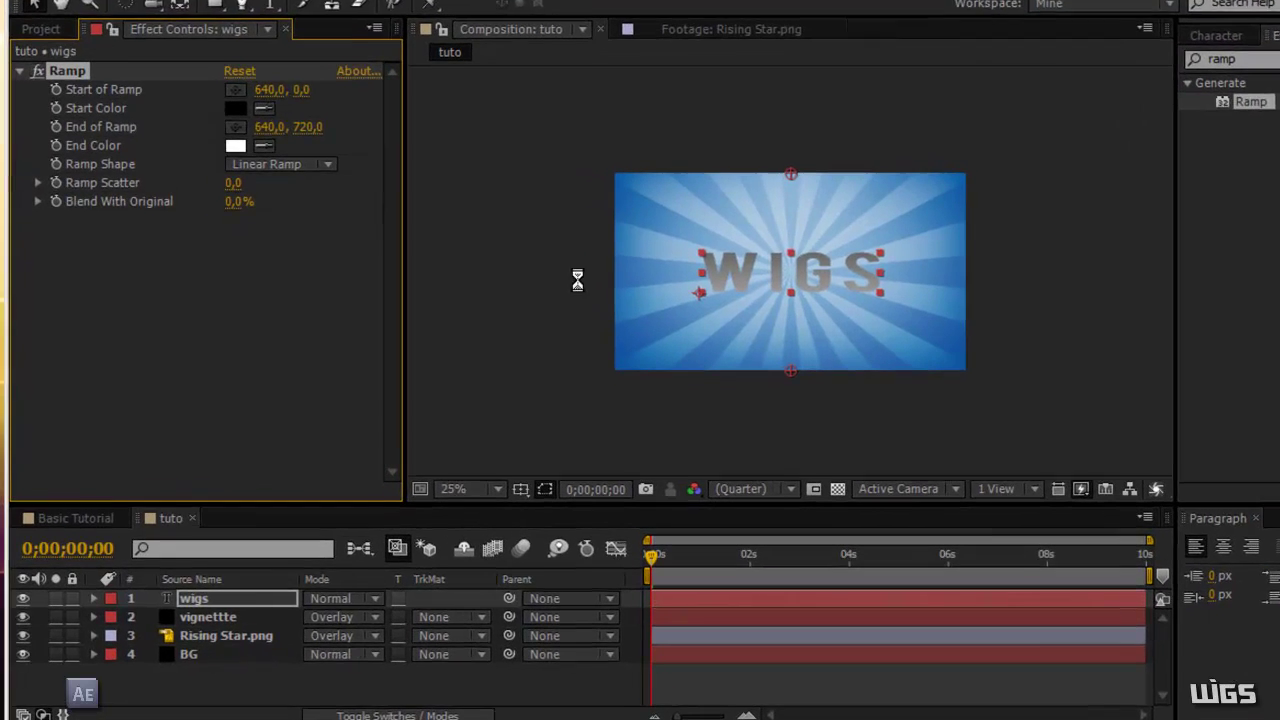
{"action": "scroll", "coordinate": [823, 325], "scroll_direction": "up", "scroll_amount": 4}
{"action": "scroll", "coordinate": [823, 325], "scroll_direction": "up", "scroll_amount": 2}
{"action": "scroll", "coordinate": [823, 325], "scroll_direction": "down", "scroll_amount": 2}
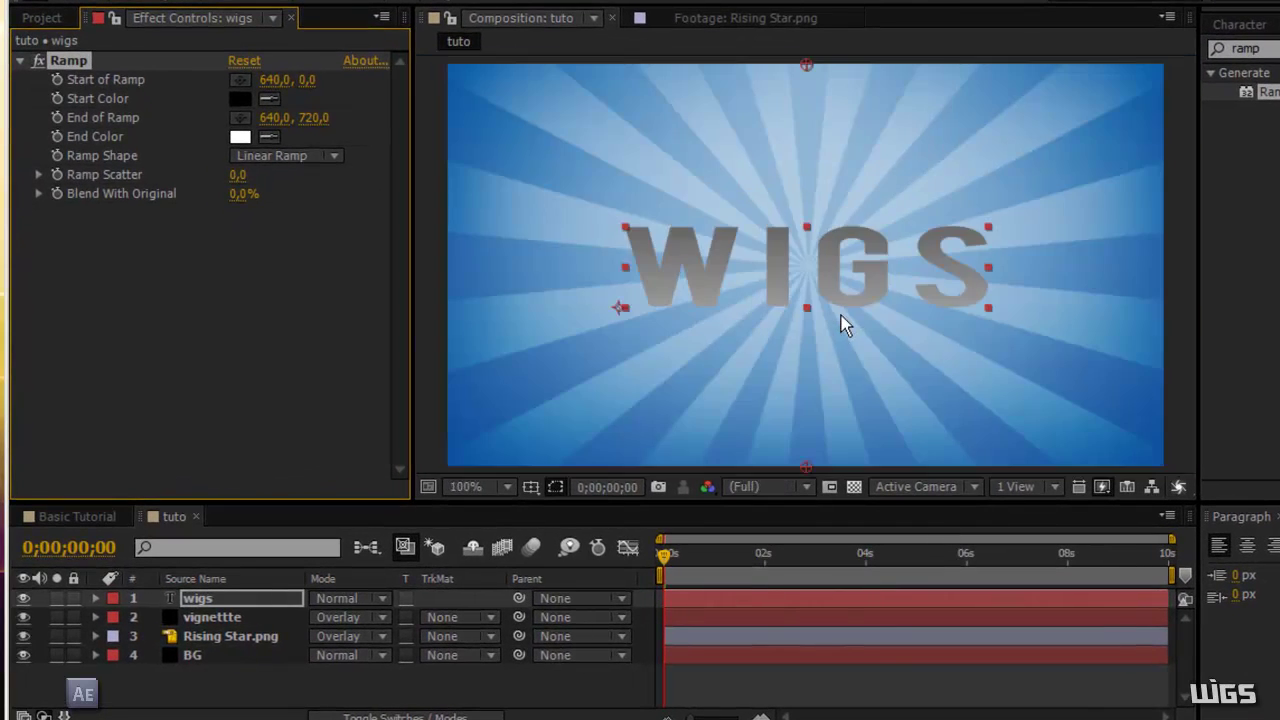
{"action": "left_click_drag", "start_coordinate": [807, 65], "coordinate": [808, 333]}
{"action": "left_click_drag", "start_coordinate": [816, 490], "coordinate": [785, 321]}
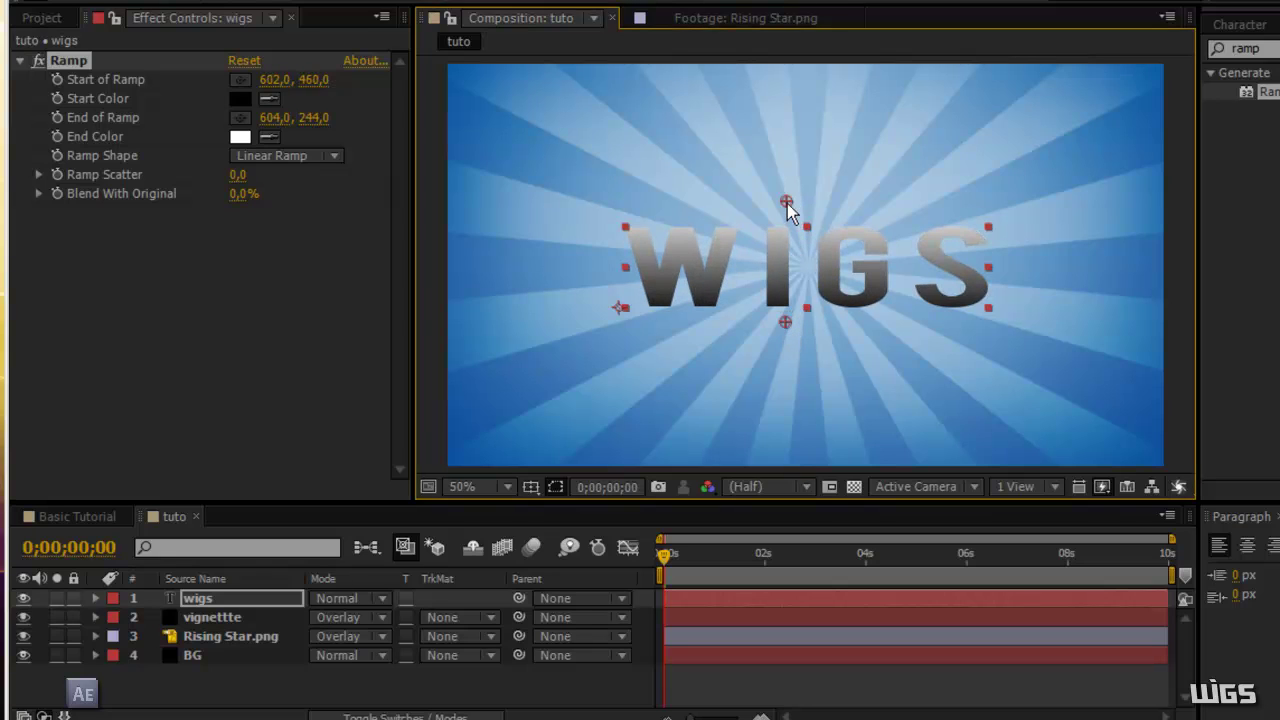
{"action": "left_click_drag", "start_coordinate": [788, 203], "coordinate": [787, 212]}
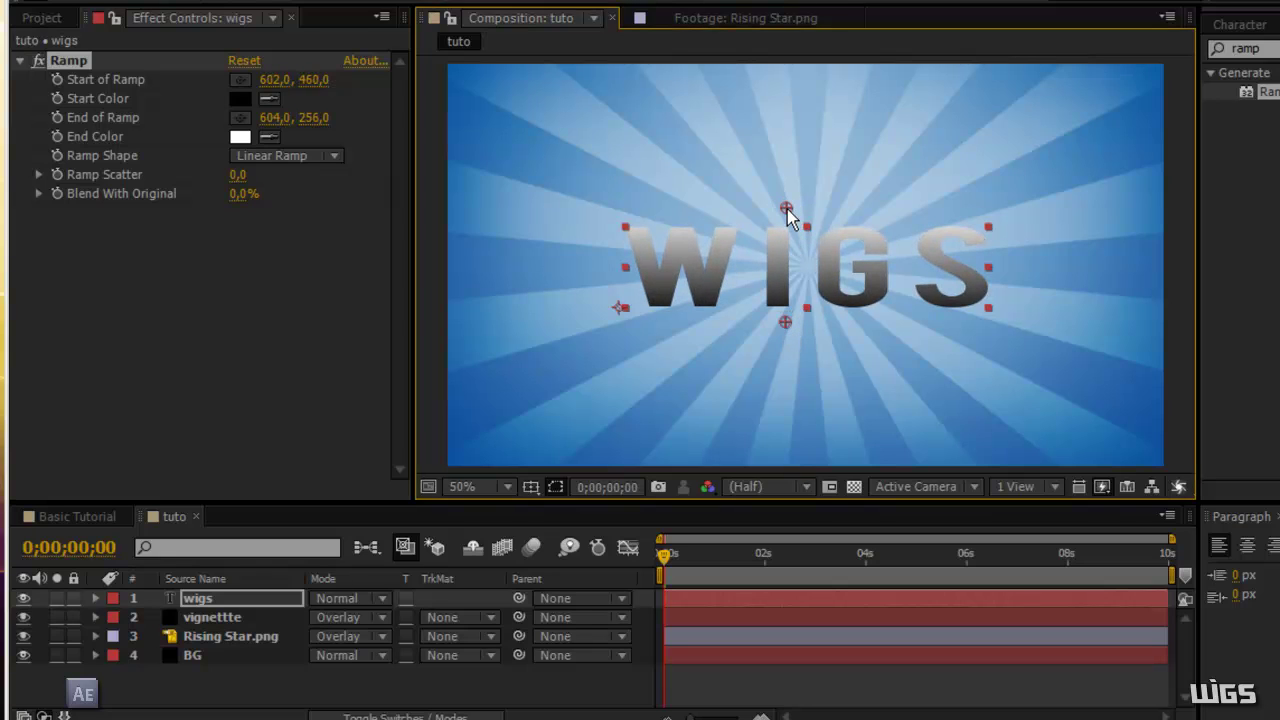
{"action": "left_click", "coordinate": [308, 272]}
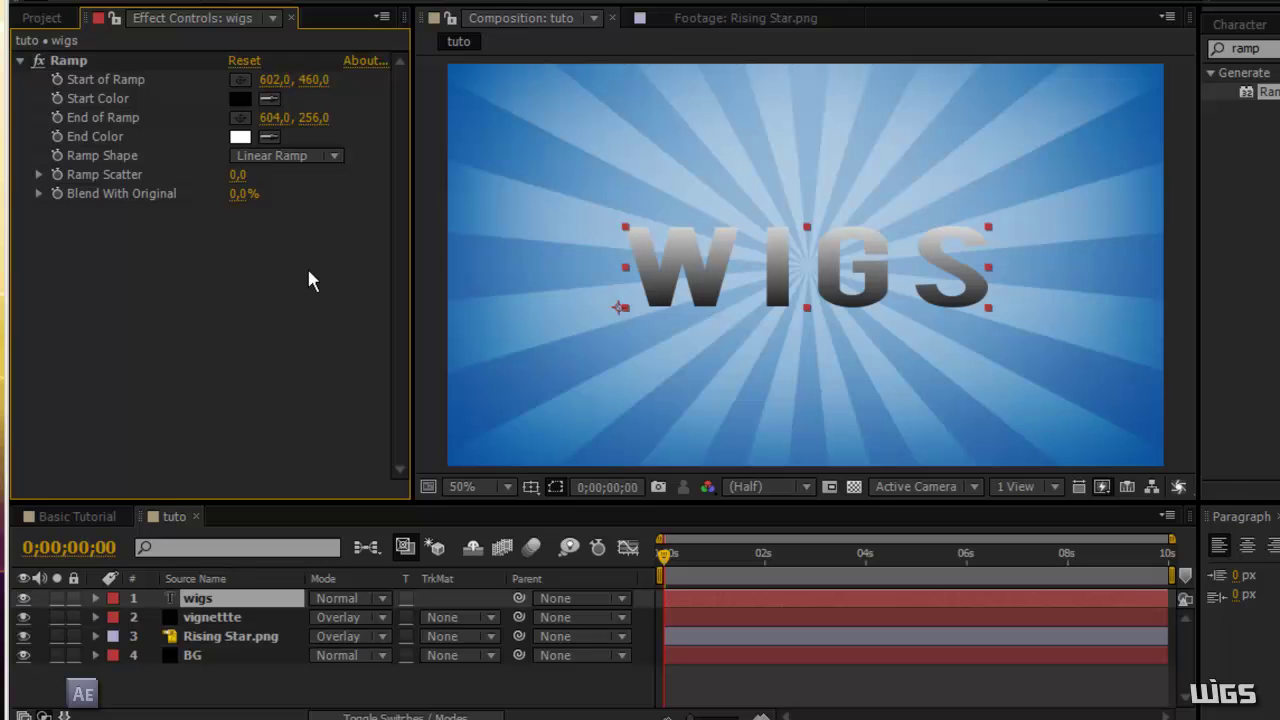
Copy the Tint effect from the BG layer and paste it onto the wigs text layer.
{"action": "left_click", "coordinate": [205, 657]}
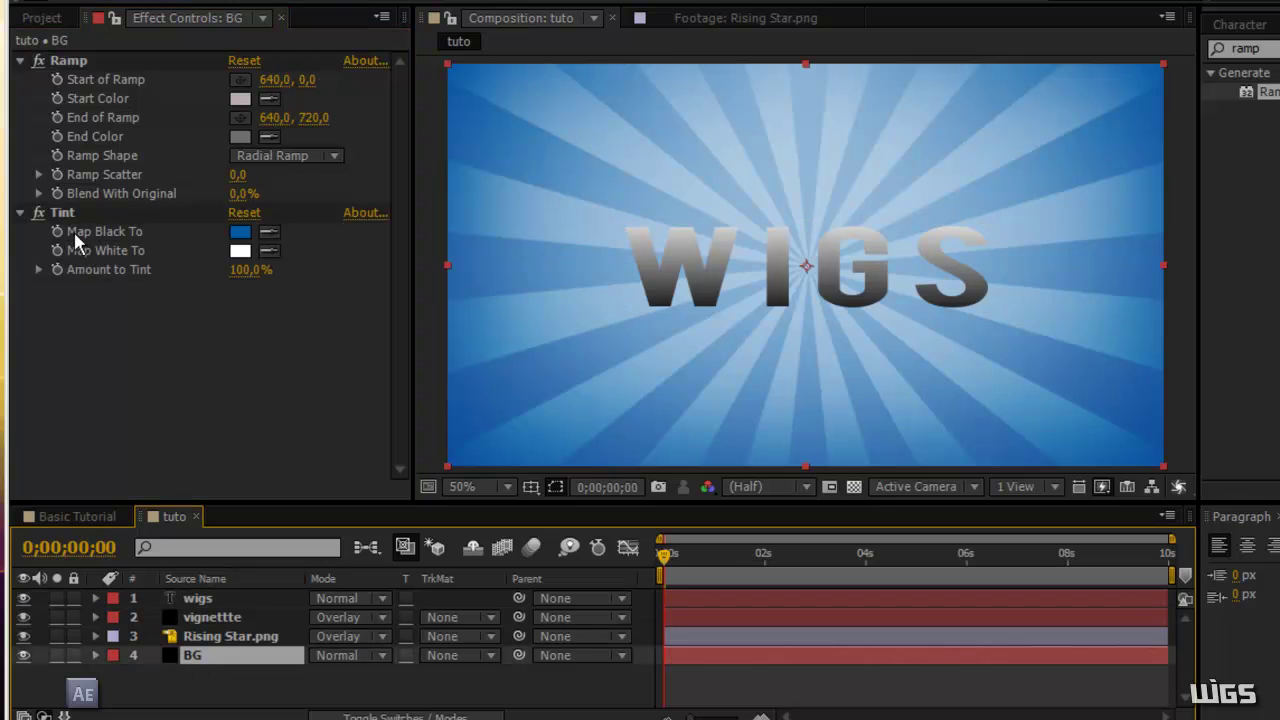
{"action": "left_click", "coordinate": [62, 213]}
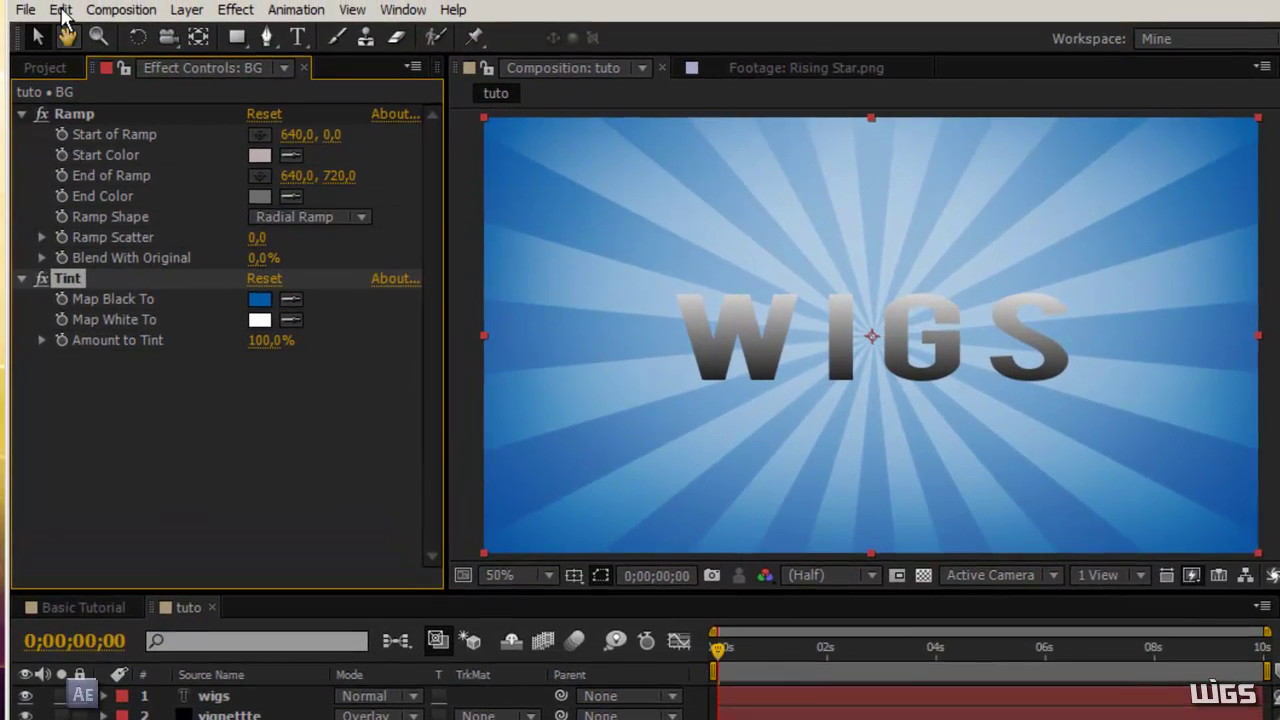
{"action": "left_click", "coordinate": [61, 12]}
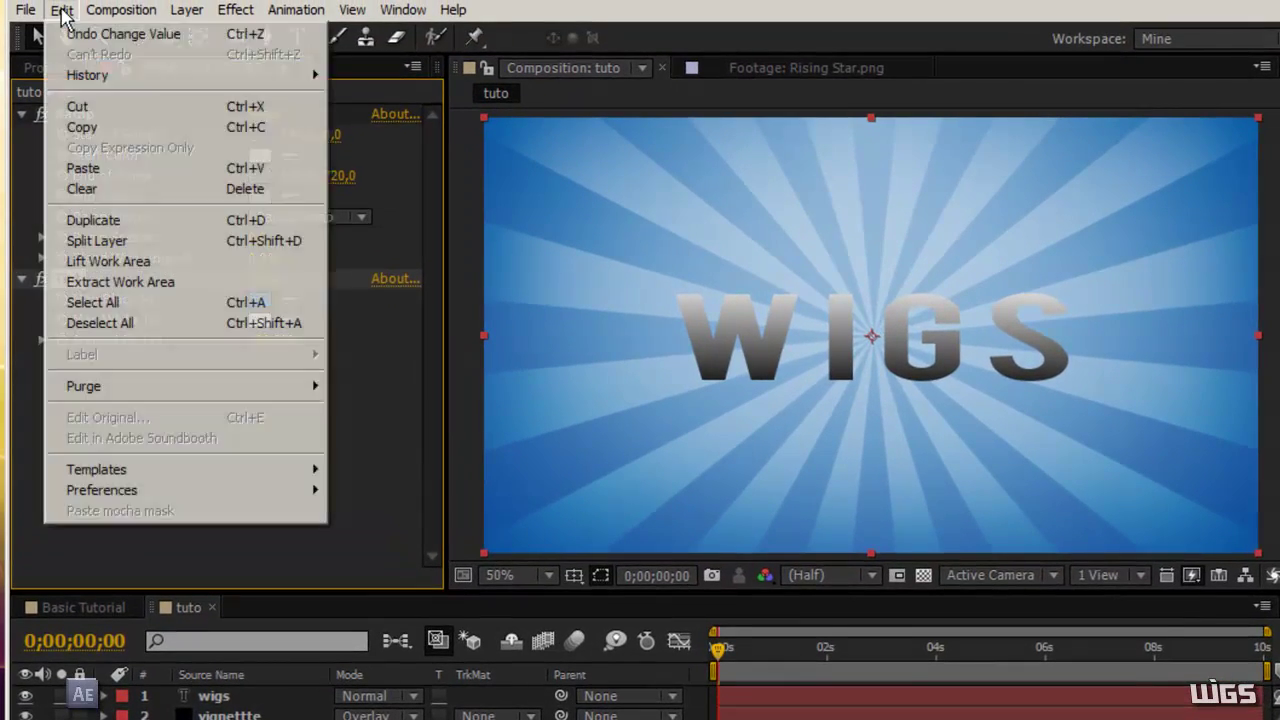
{"action": "left_click", "coordinate": [86, 128]}
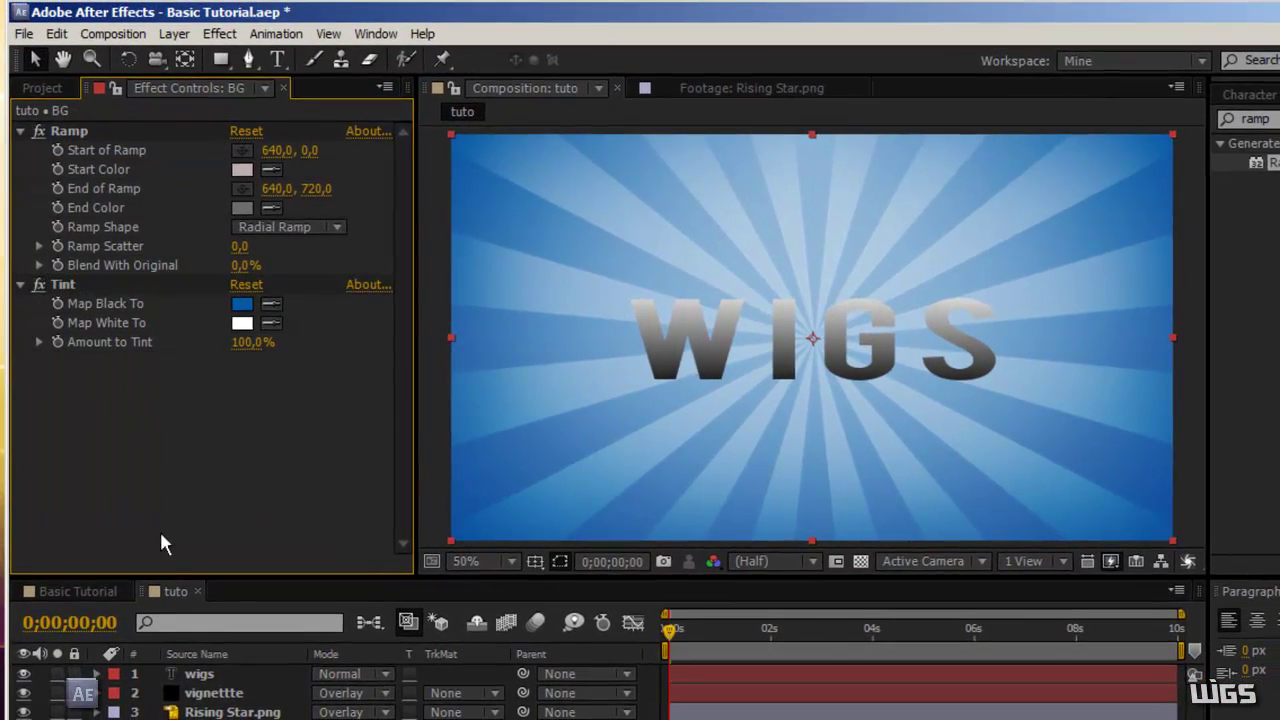
{"action": "left_click", "coordinate": [210, 679]}
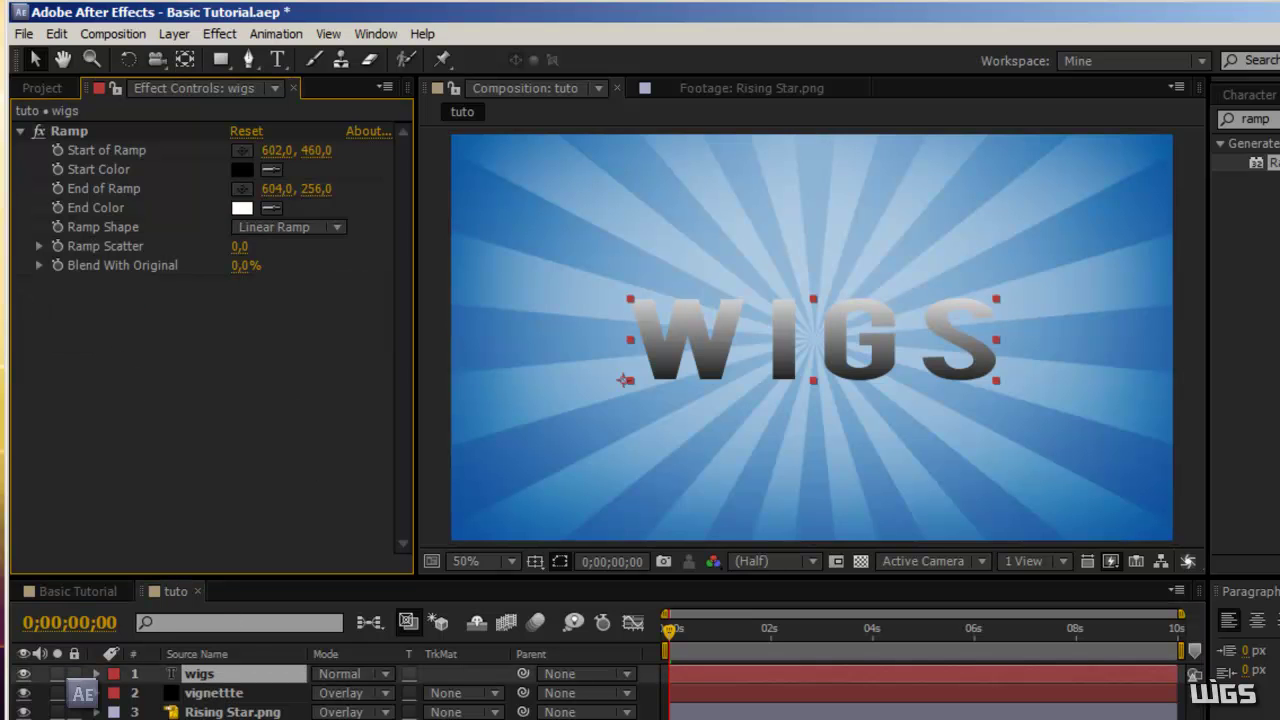
{"action": "left_click", "coordinate": [57, 34]}
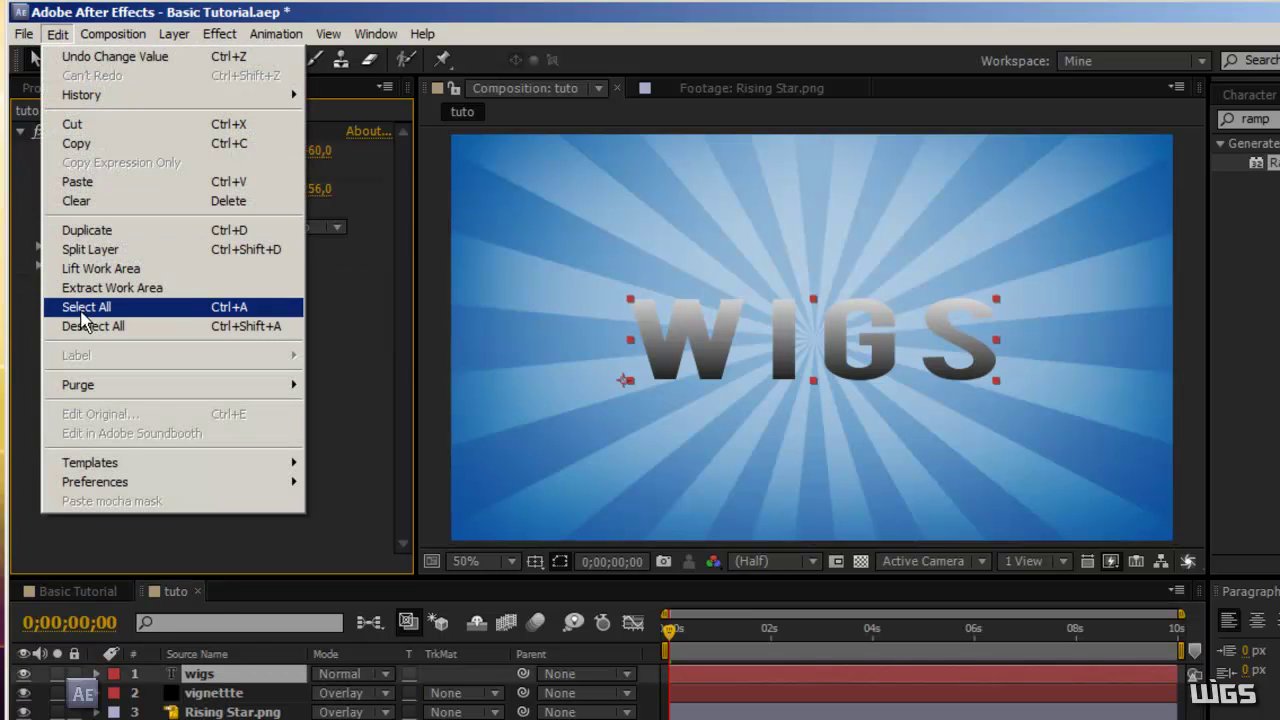
{"action": "left_click", "coordinate": [78, 182]}
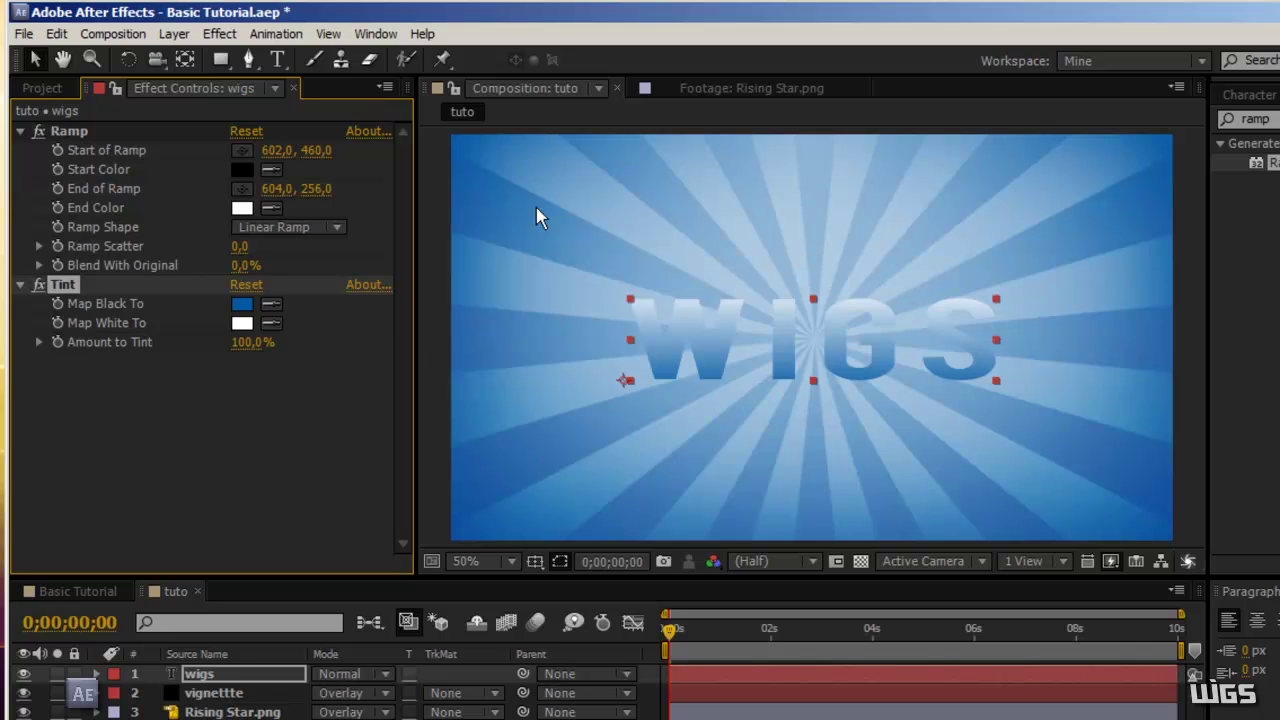
{"action": "scroll", "coordinate": [802, 309], "scroll_direction": "down", "scroll_amount": 2}
{"action": "scroll", "coordinate": [808, 309], "scroll_direction": "up", "scroll_amount": 2}
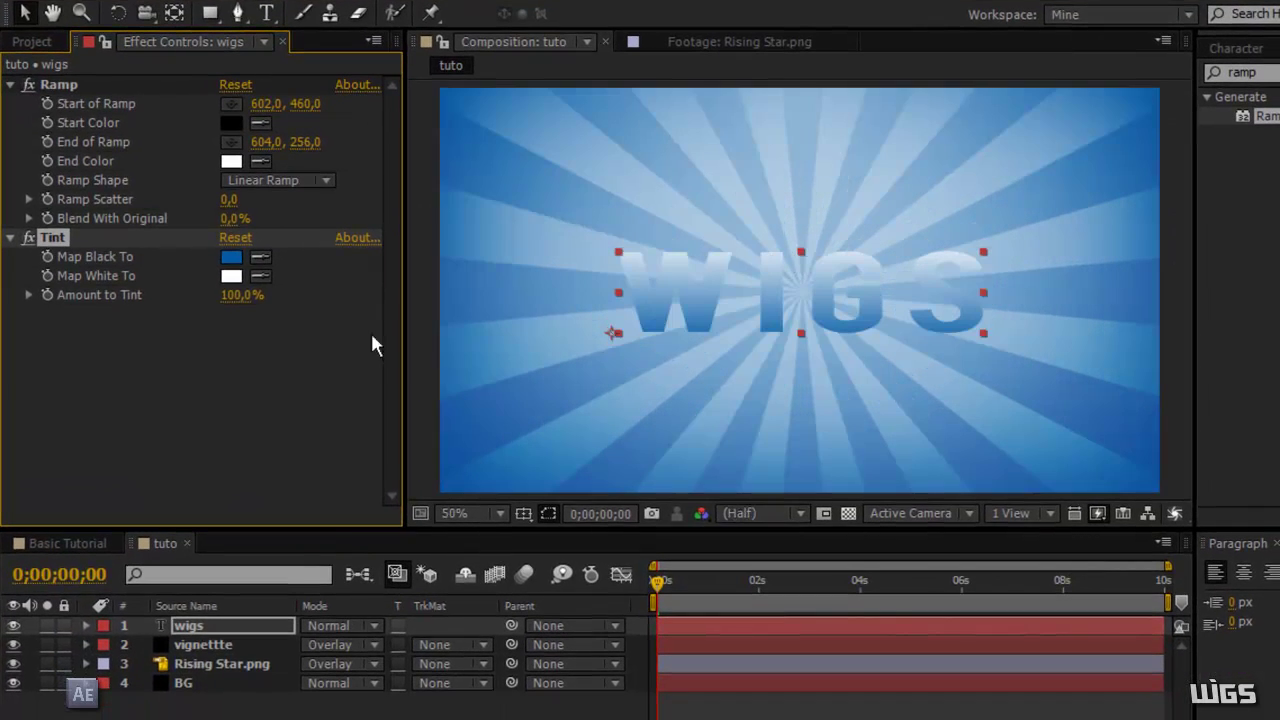
Apply the Stylize Glow effect to the WIGS text and collapse the Tint and Ramp settings.
{"action": "left_click", "coordinate": [182, 390]}
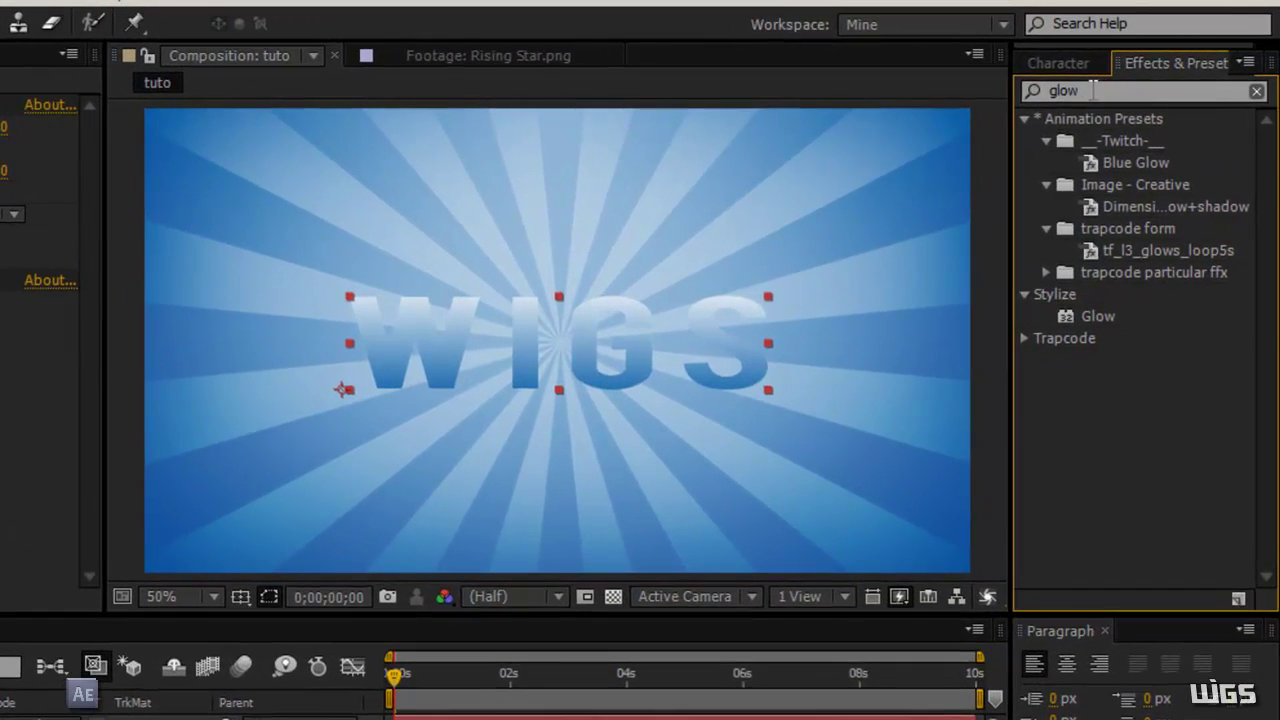
{"action": "double_click", "coordinate": [1127, 83]}
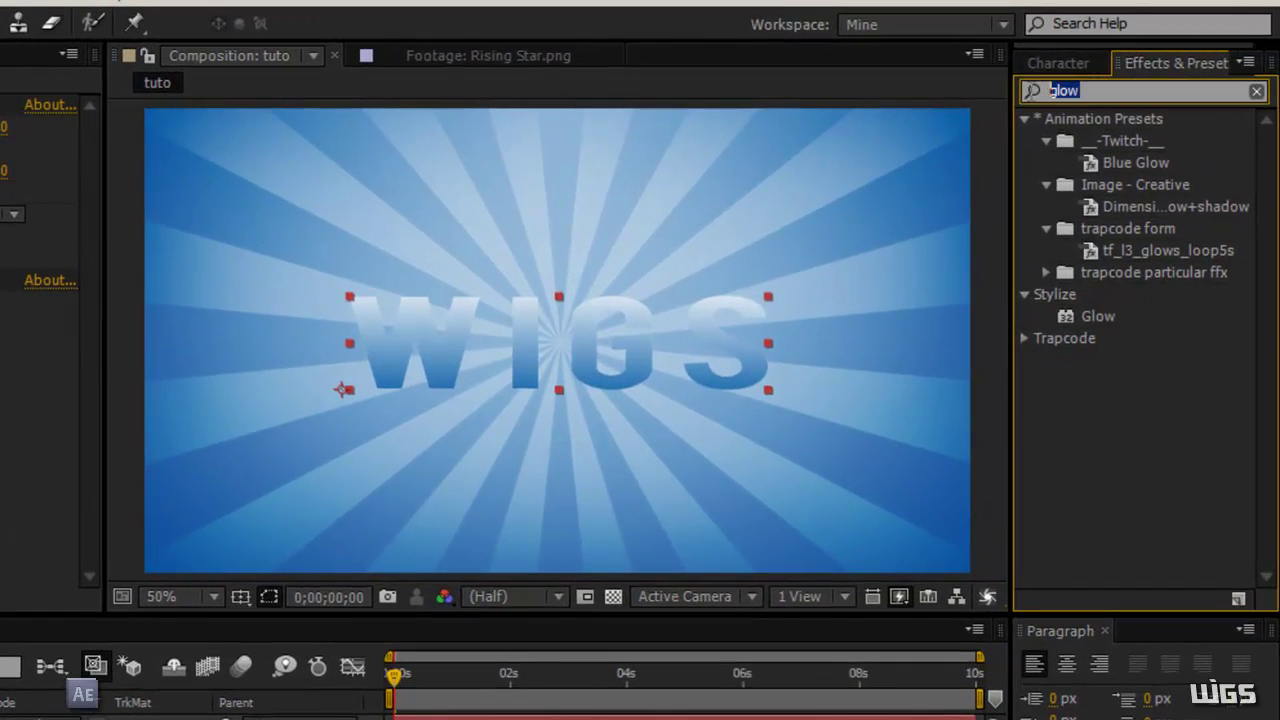
{"action": "left_click_drag", "start_coordinate": [1075, 317], "coordinate": [571, 355]}
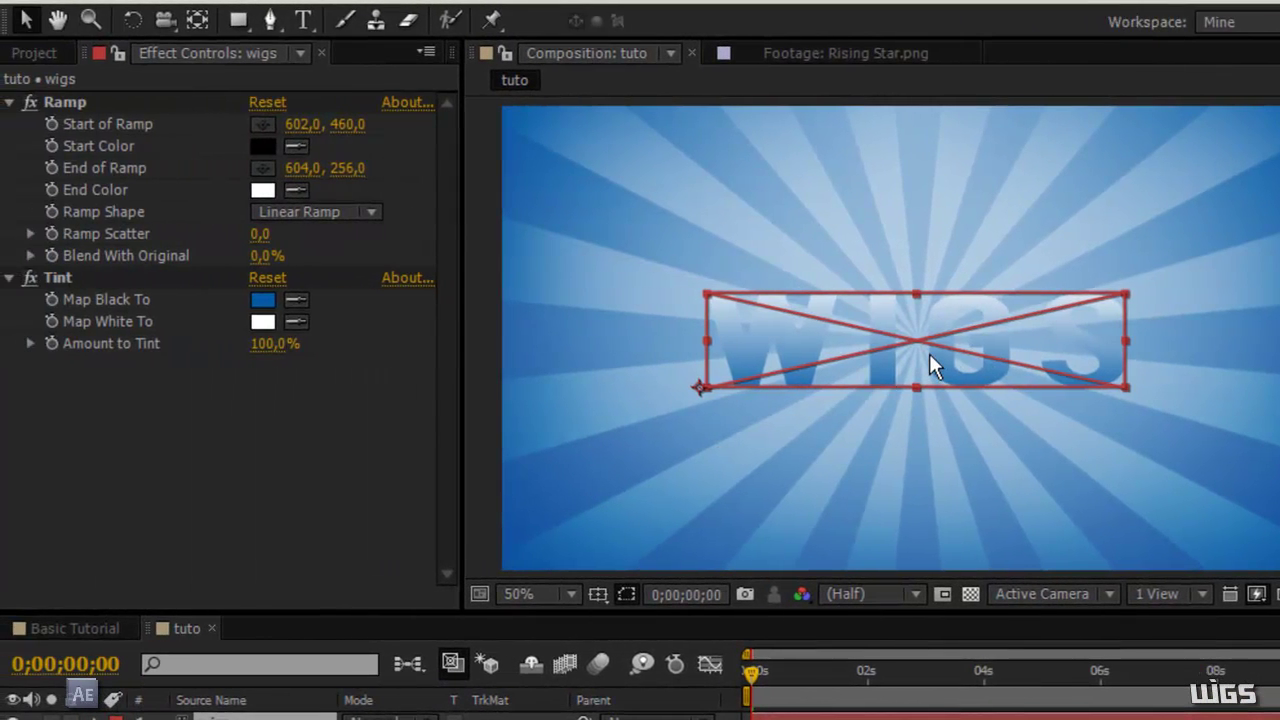
{"action": "left_click_drag", "start_coordinate": [929, 353], "coordinate": [929, 353]}
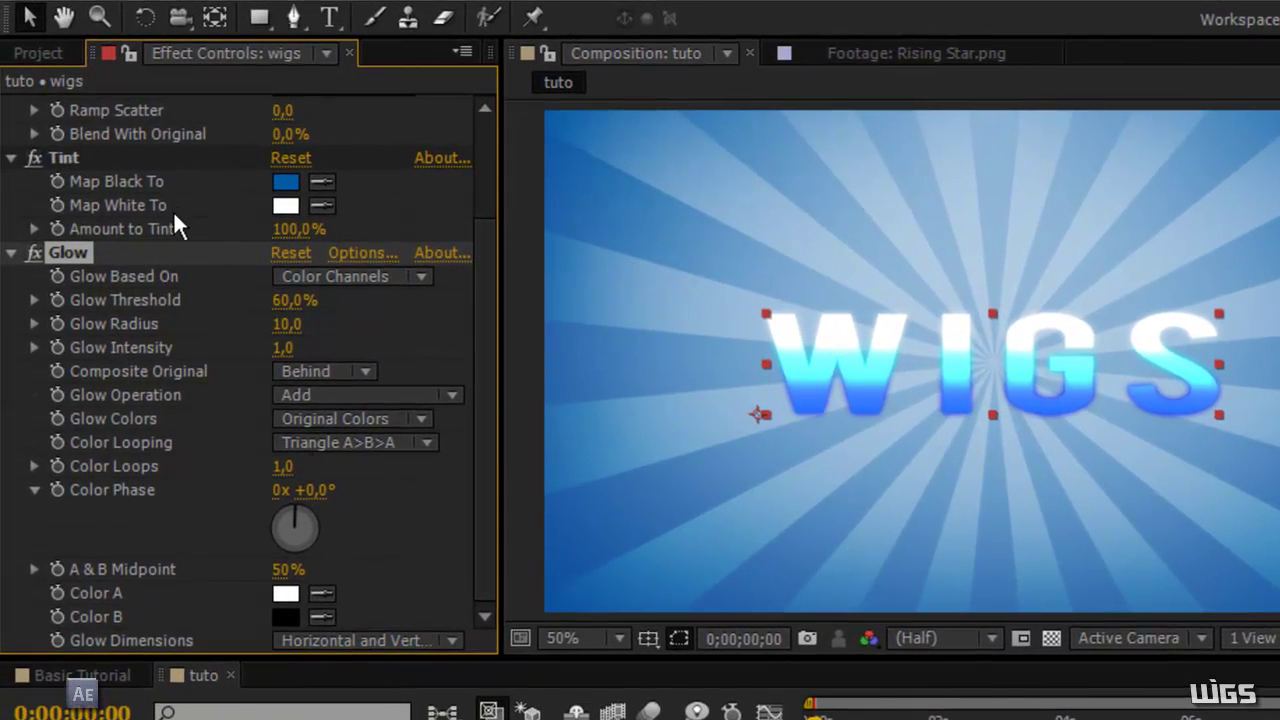
{"action": "left_click", "coordinate": [13, 159]}
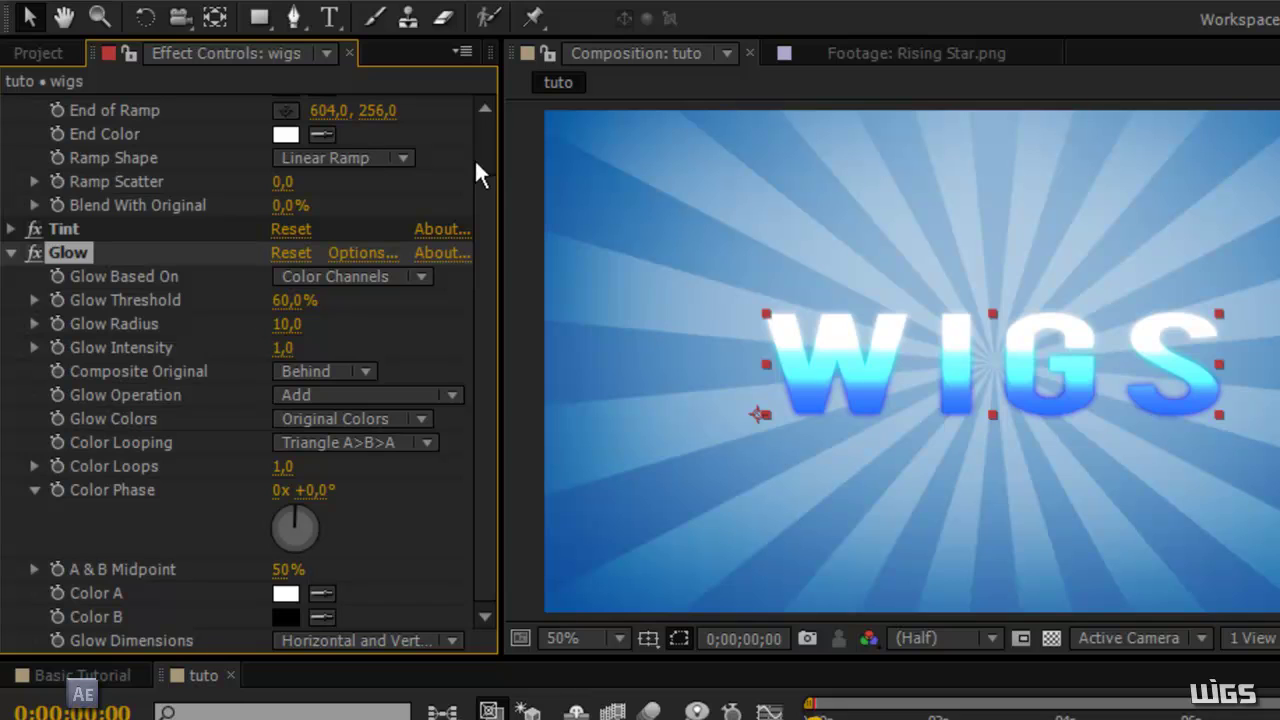
{"action": "scroll", "coordinate": [489, 190], "scroll_direction": "up", "scroll_amount": 2}
{"action": "left_click", "coordinate": [12, 107]}
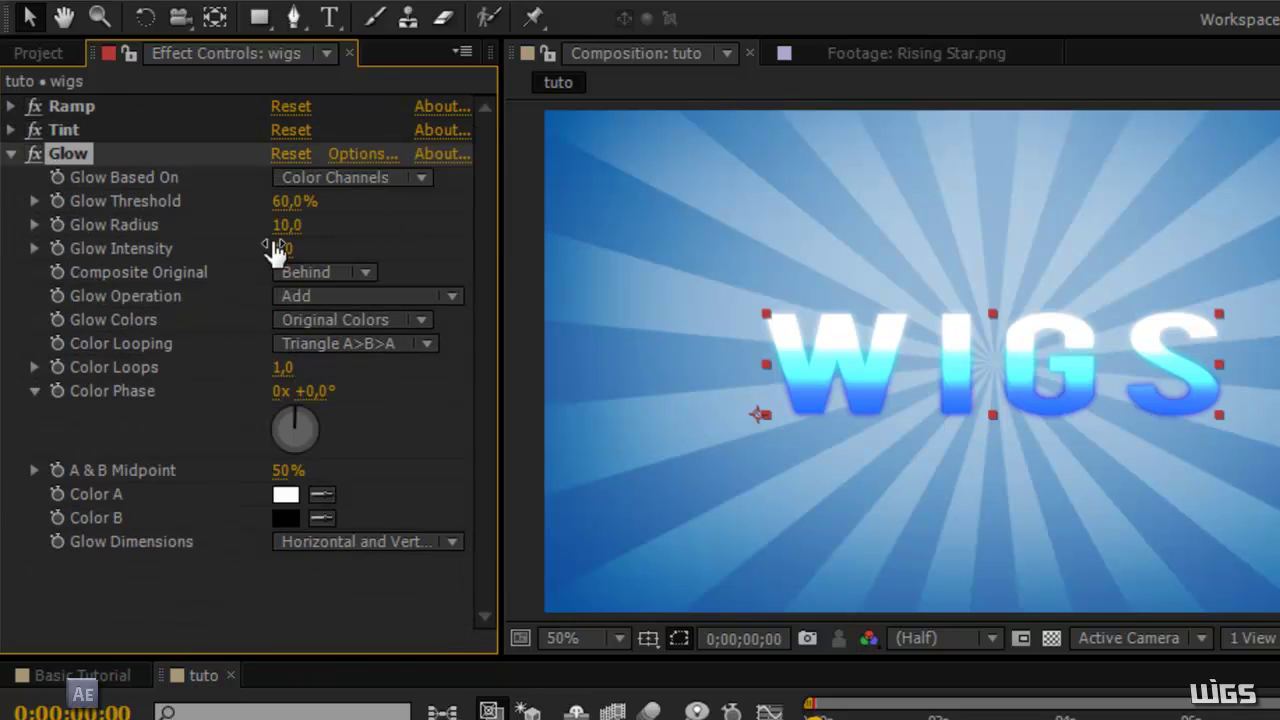
Set the Glow effect's radius to 7.0 and its intensity to 0.4.
{"action": "left_click_drag", "start_coordinate": [287, 240], "coordinate": [257, 257]}
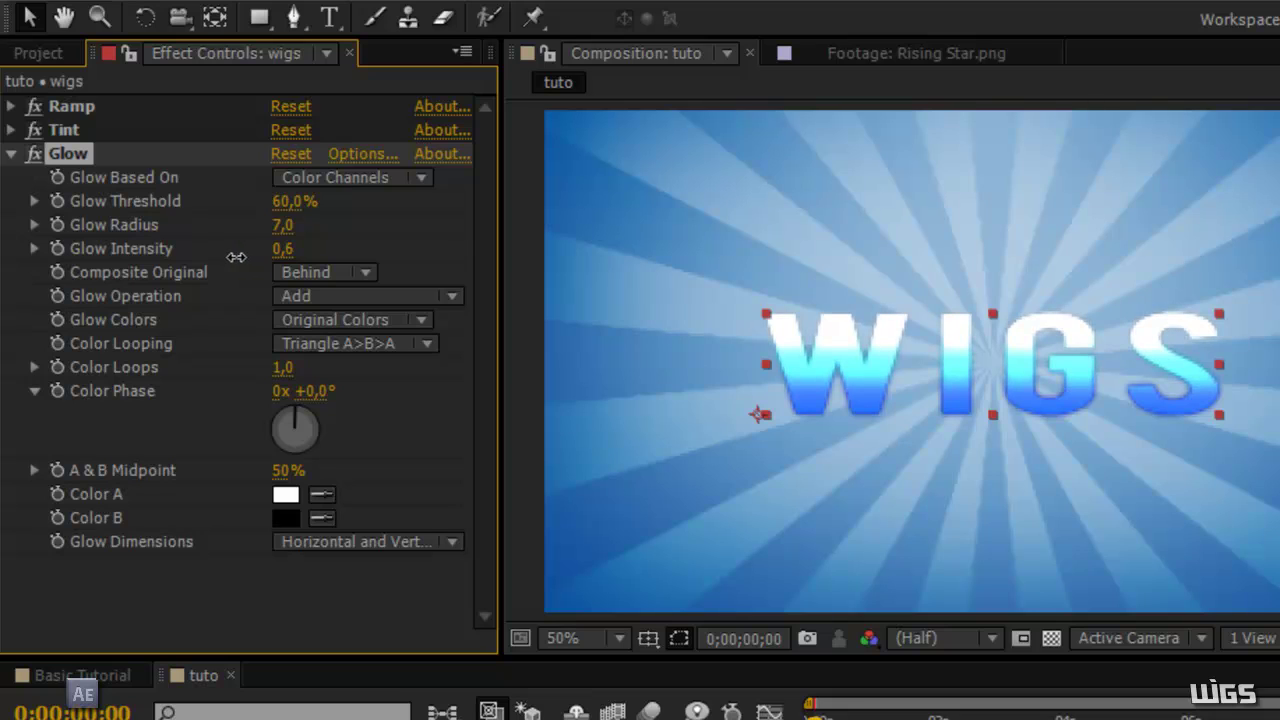
{"action": "left_click_drag", "start_coordinate": [236, 257], "coordinate": [235, 254]}
{"action": "left_click", "coordinate": [236, 253]}
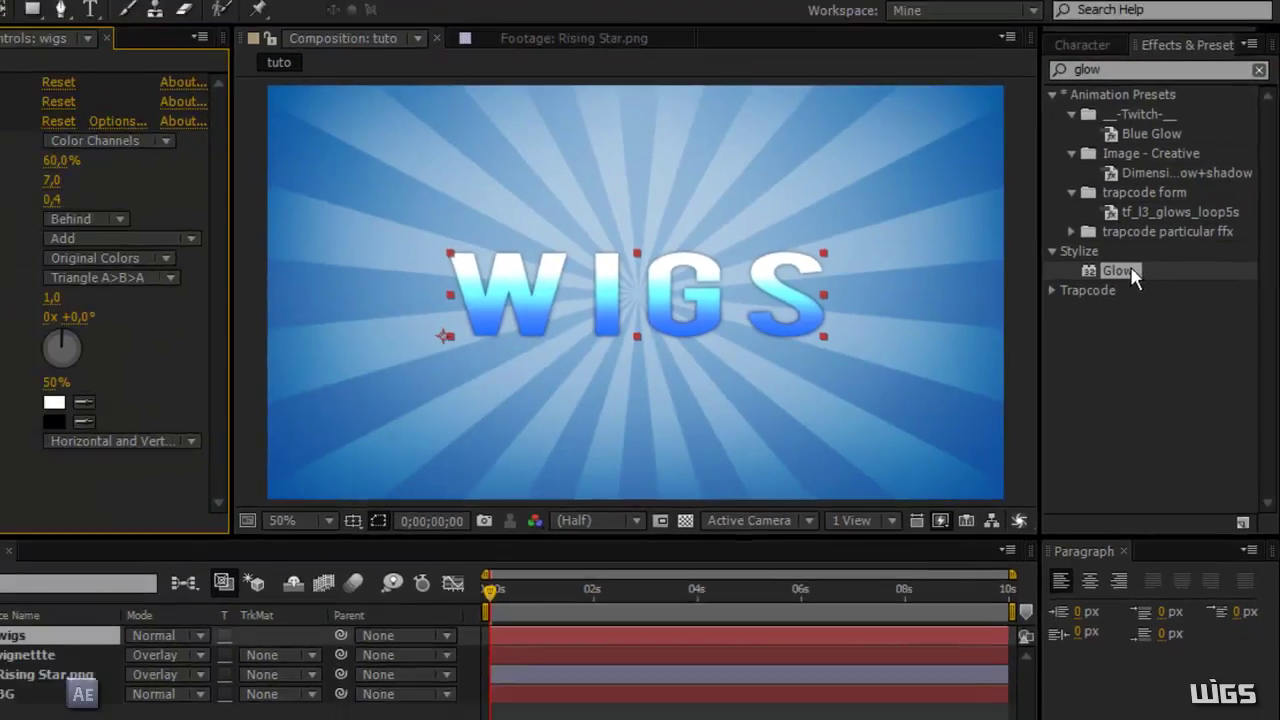
Apply a second Glow effect to the WIGS text and collapse the first Glow's settings.
{"action": "left_click_drag", "start_coordinate": [1133, 276], "coordinate": [632, 283]}
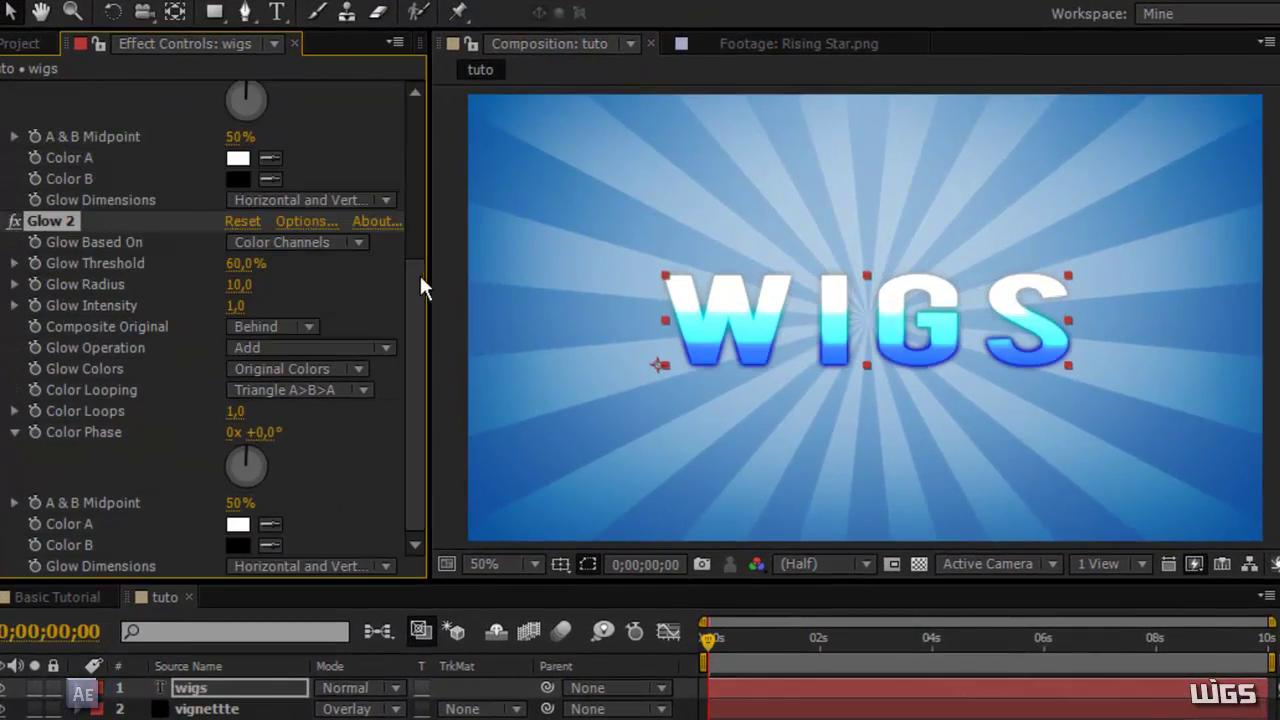
{"action": "scroll", "coordinate": [419, 272], "scroll_direction": "up", "scroll_amount": 5}
{"action": "left_click", "coordinate": [3, 136]}
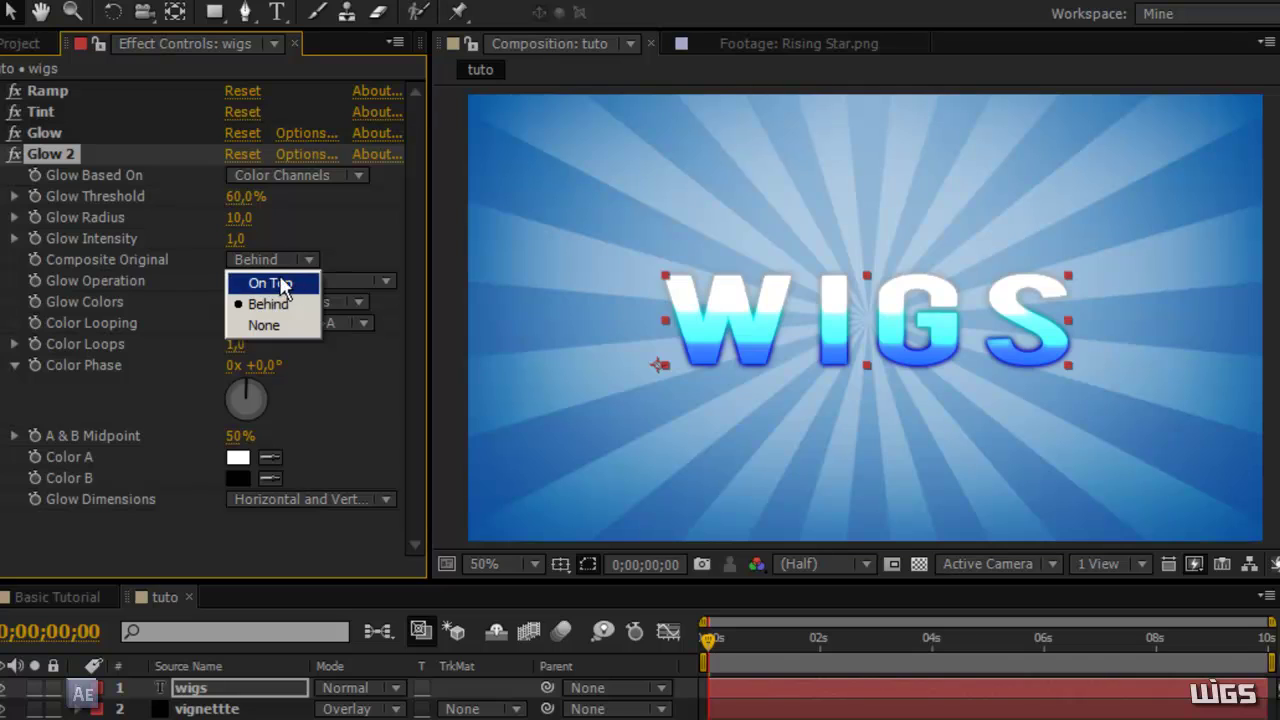
Set the second Glow to composite the original On Top, use A & B Colors and have an intensity of 3.4.
{"action": "left_click", "coordinate": [272, 283]}
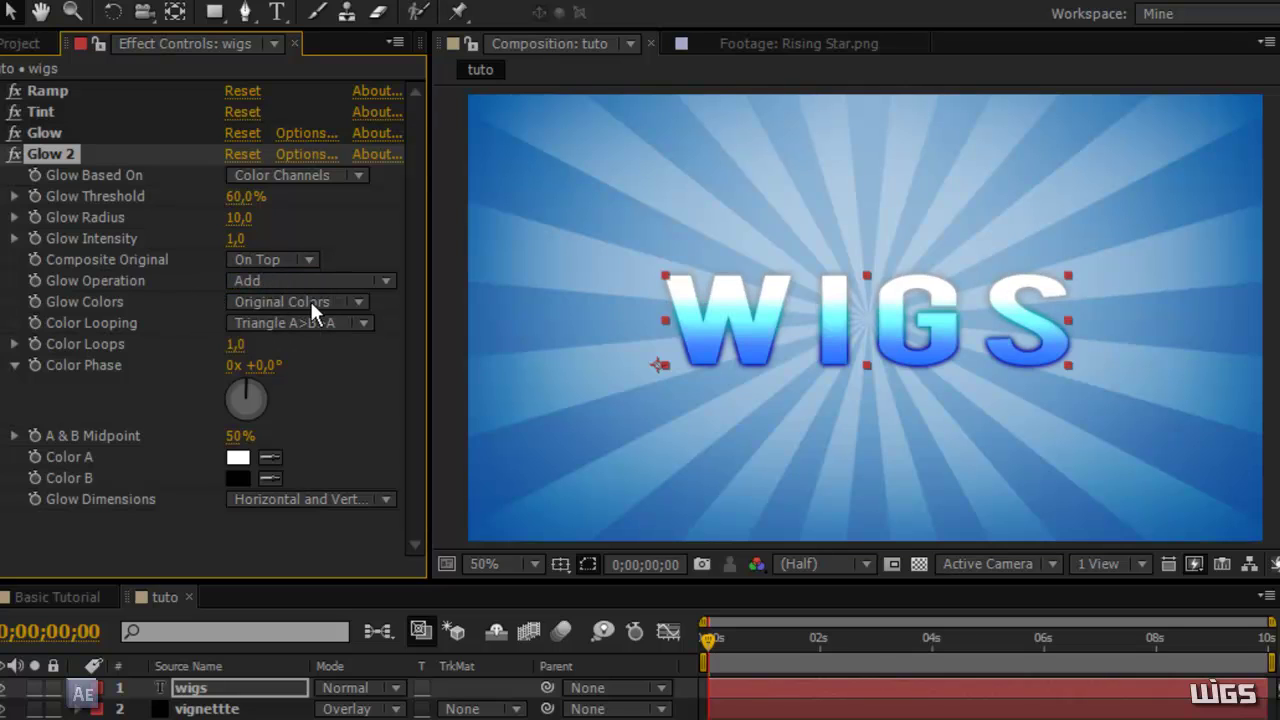
{"action": "left_click", "coordinate": [309, 303]}
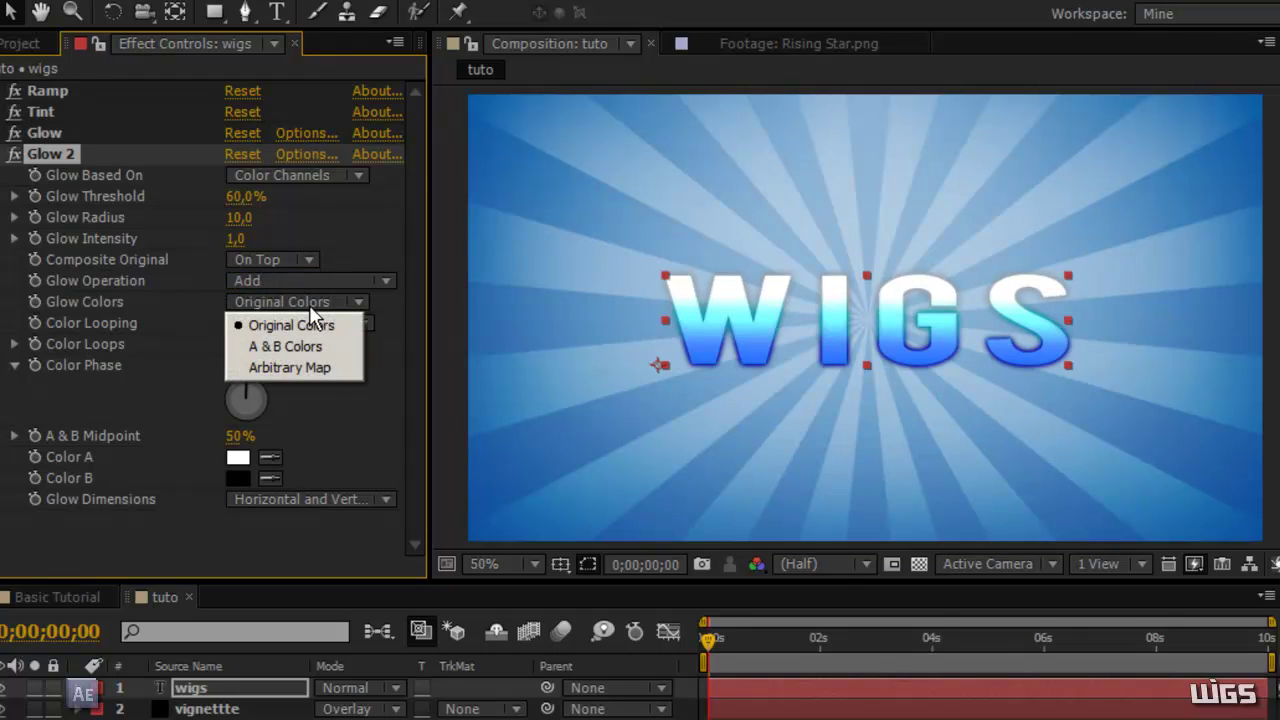
{"action": "left_click", "coordinate": [262, 347]}
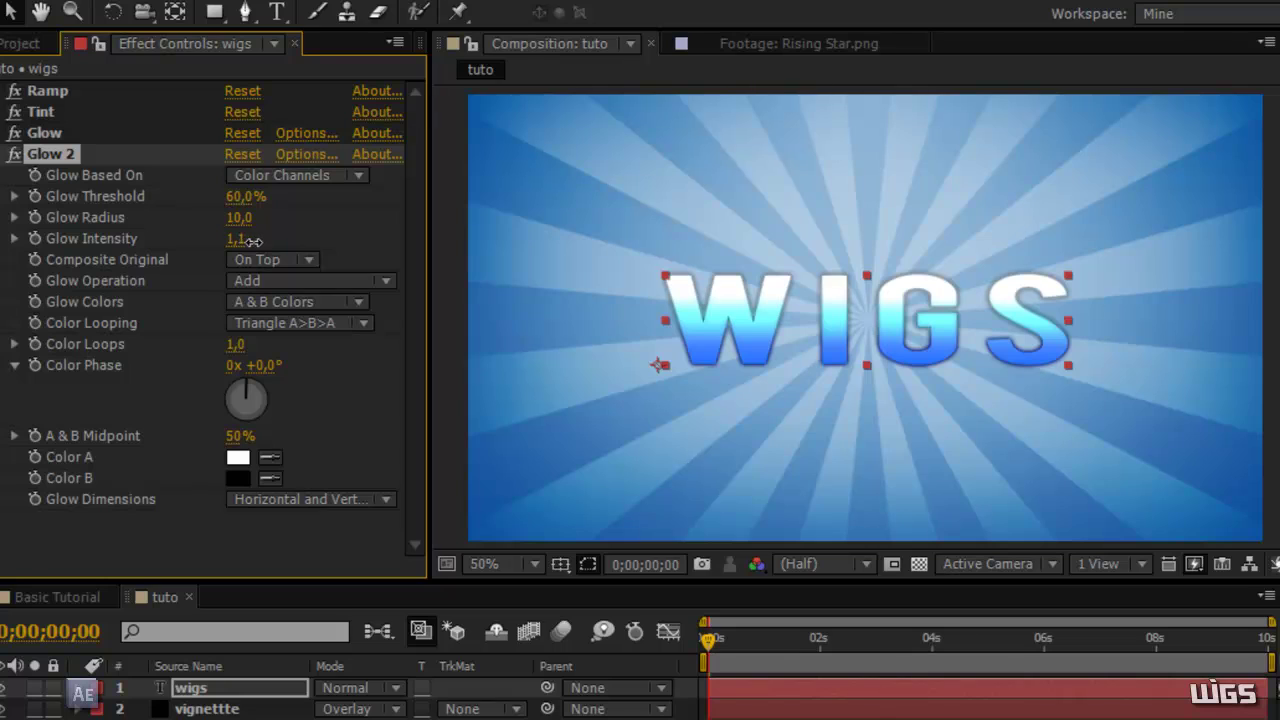
{"action": "left_click_drag", "start_coordinate": [253, 241], "coordinate": [360, 241]}
Set the second Glow's Color A to dark blue and Color B to a slightly lighter blue, and collapse its settings.
{"action": "left_click", "coordinate": [241, 462]}
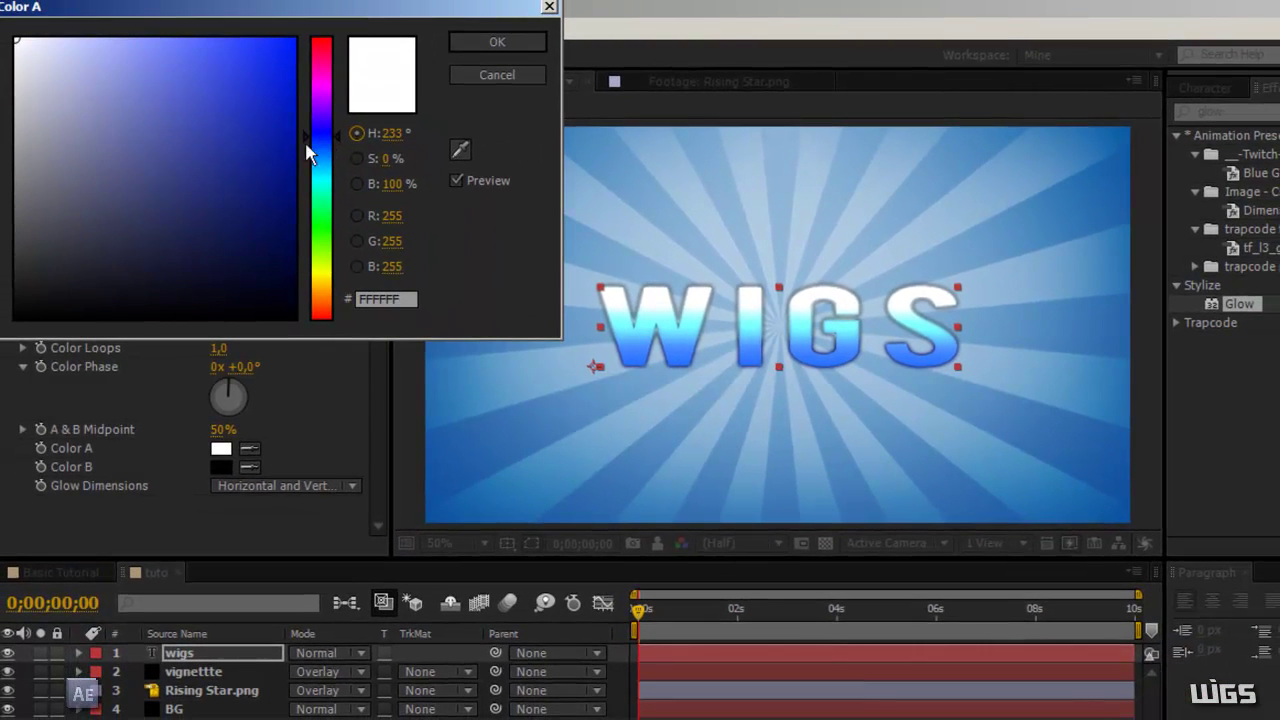
{"action": "mouse_move", "coordinate": [293, 152]}
{"action": "left_mouse_down"}
{"action": "mouse_move", "coordinate": [293, 163]}
{"action": "mouse_move", "coordinate": [291, 139]}
{"action": "left_mouse_up"}
{"action": "left_click", "coordinate": [497, 42]}
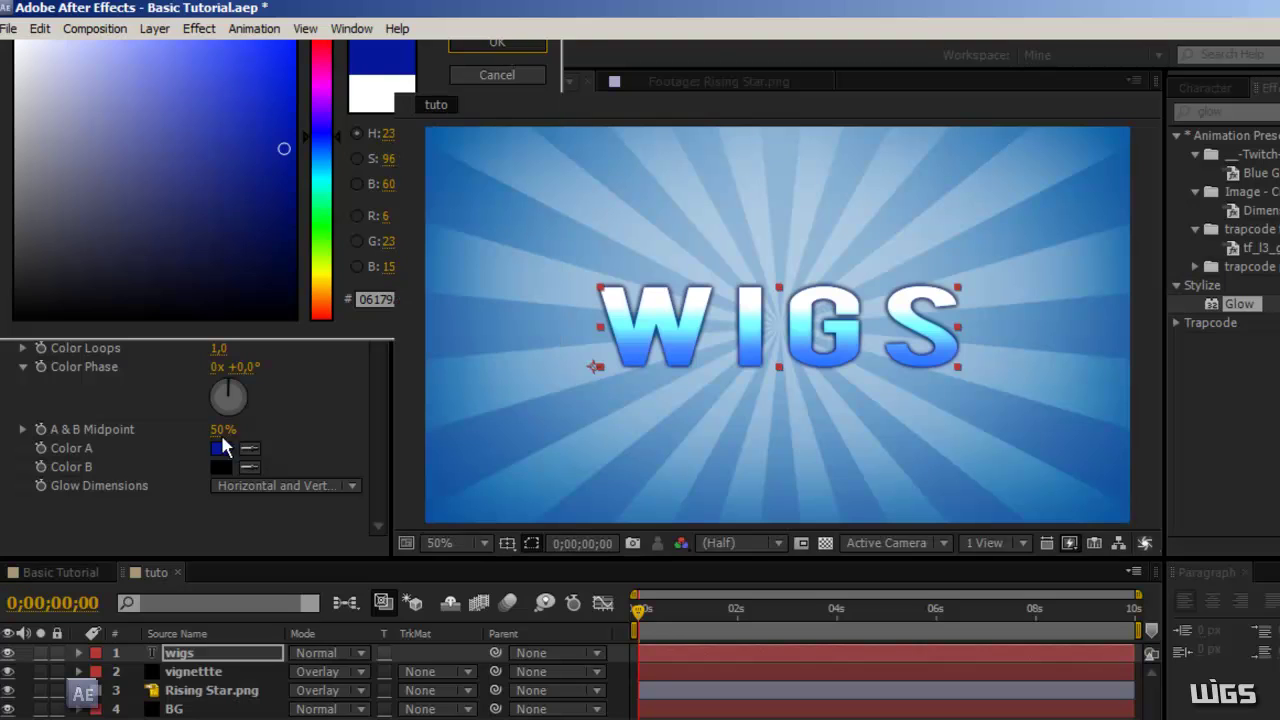
{"action": "left_click", "coordinate": [221, 467]}
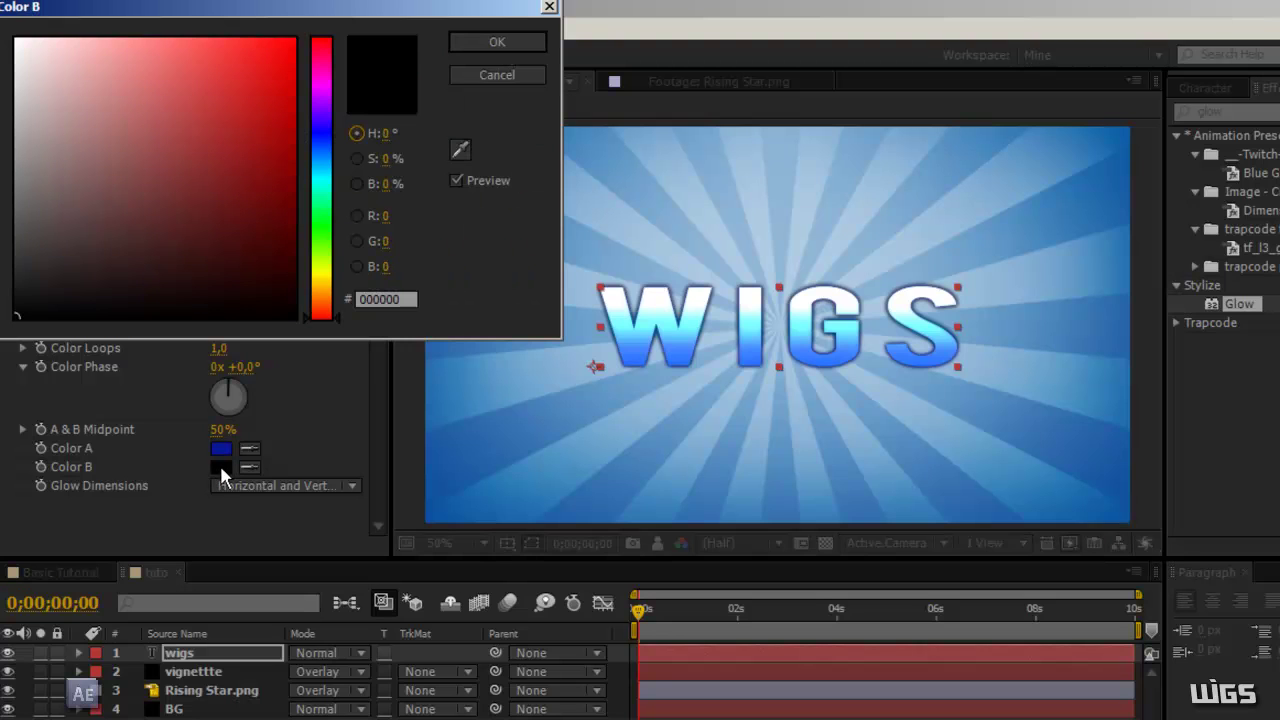
{"action": "left_click", "coordinate": [320, 143]}
{"action": "left_click_drag", "start_coordinate": [277, 145], "coordinate": [277, 124]}
{"action": "key", "text": "Return"}
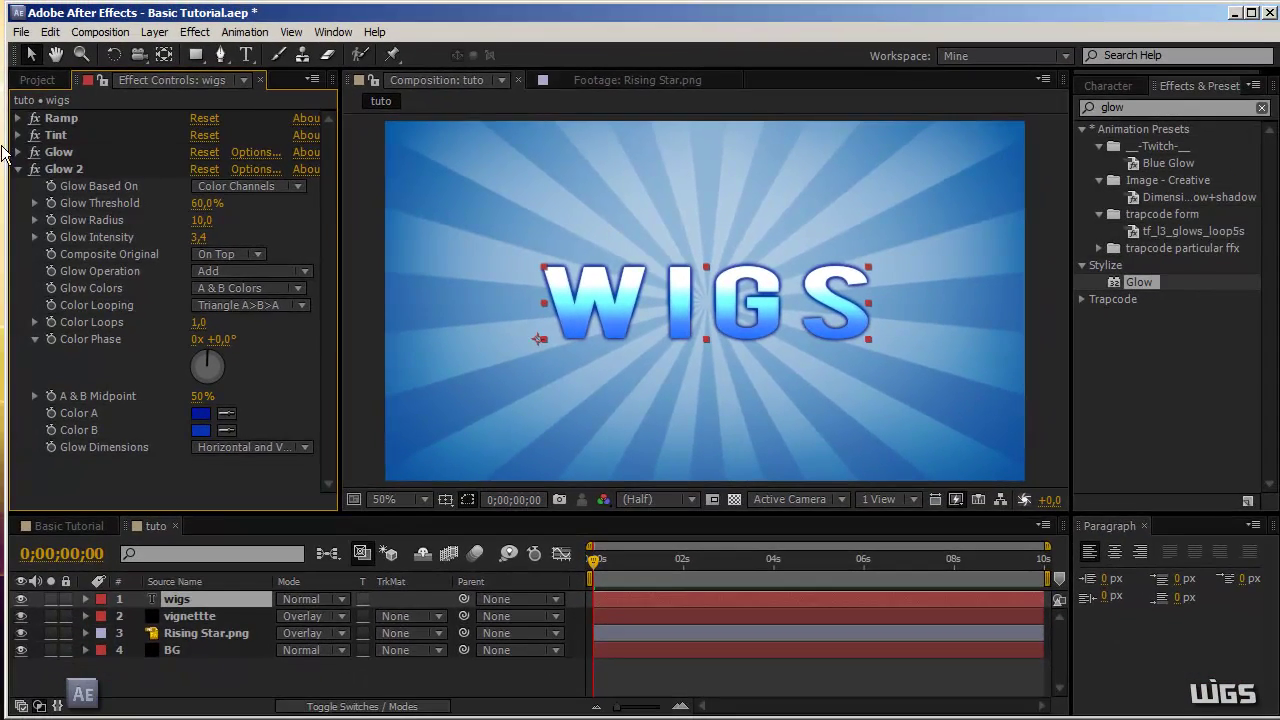
{"action": "left_click", "coordinate": [20, 170]}
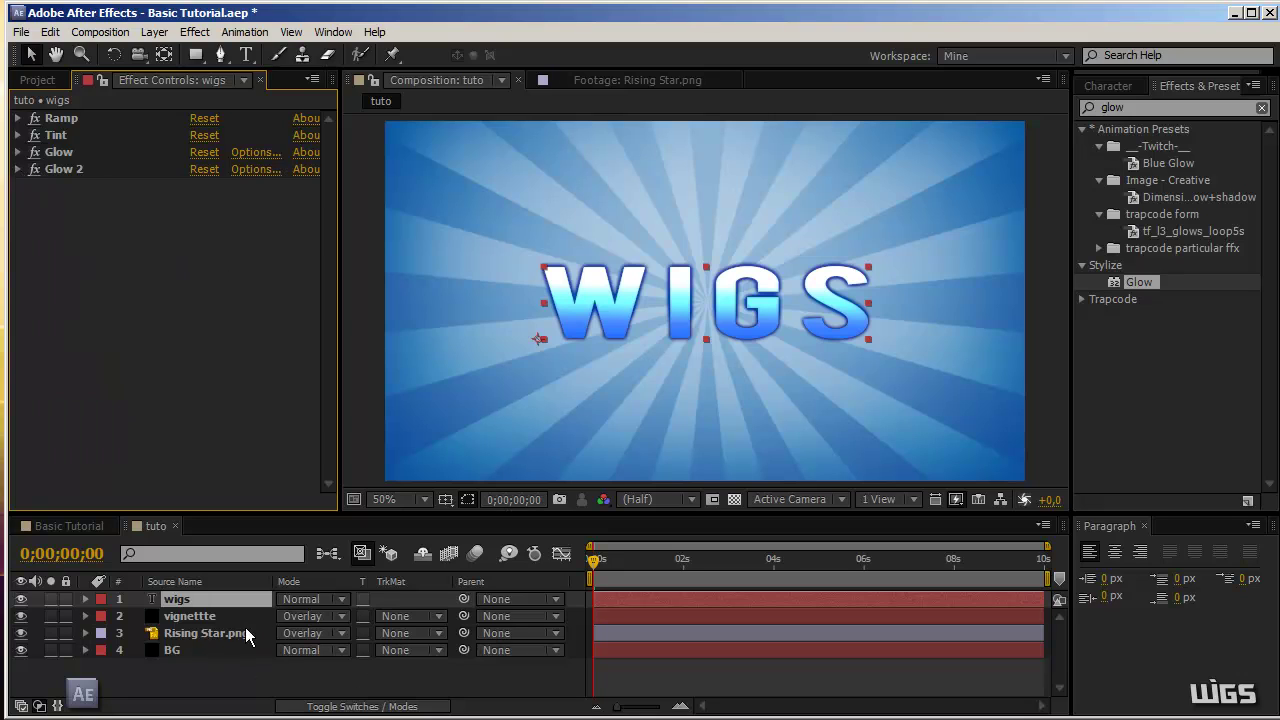
Show the layer switches in the timeline and make the wigs text layer 3D.
{"action": "left_click", "coordinate": [243, 678]}
{"action": "left_click", "coordinate": [186, 600]}
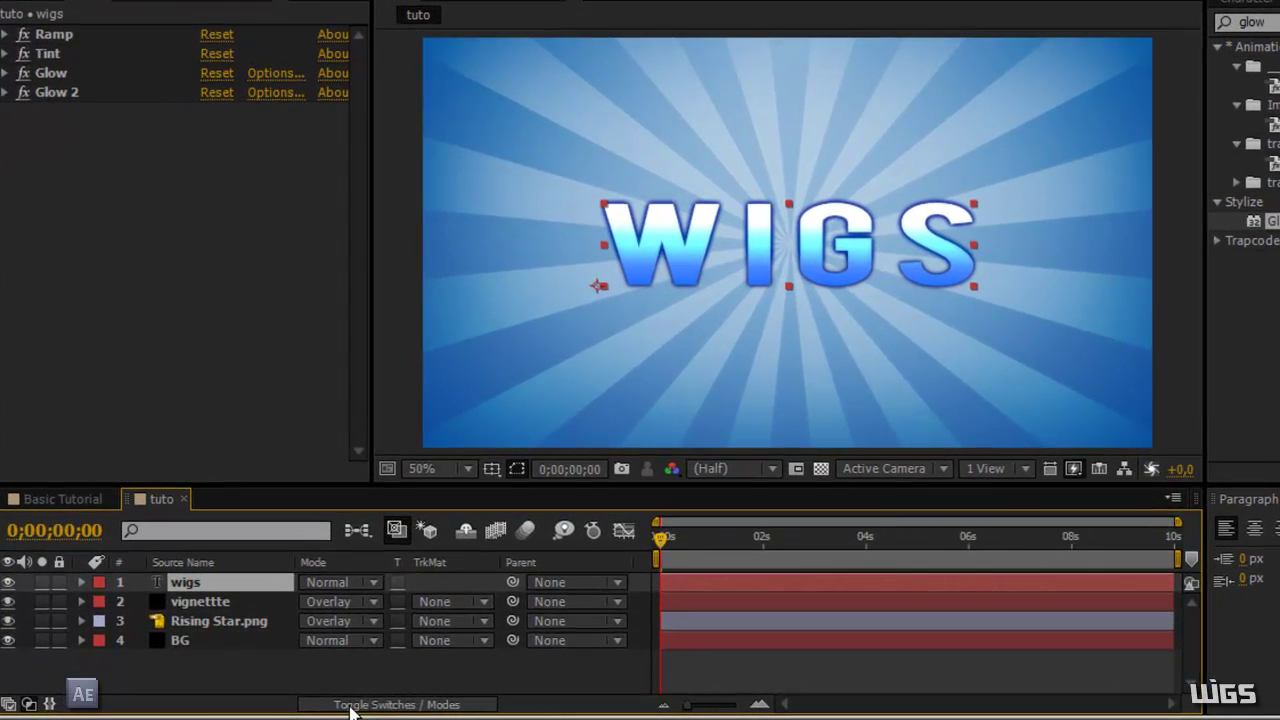
{"action": "left_click", "coordinate": [350, 706]}
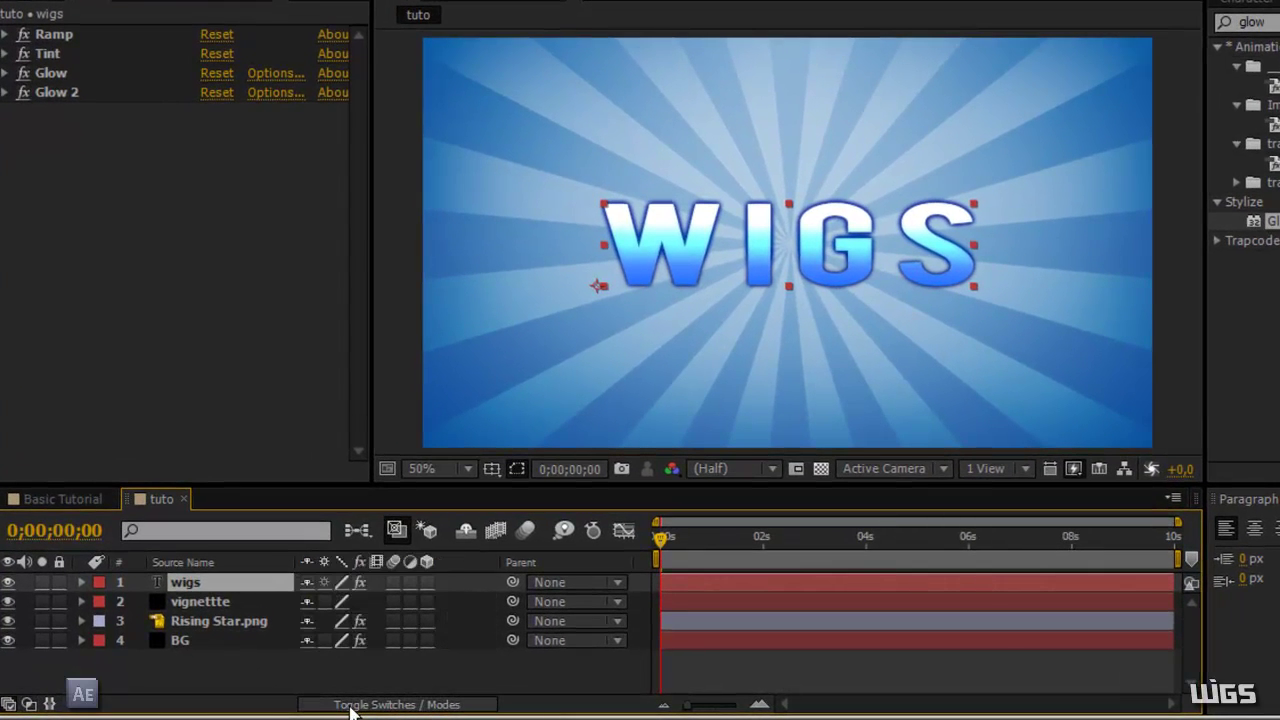
{"action": "left_click", "coordinate": [427, 583]}
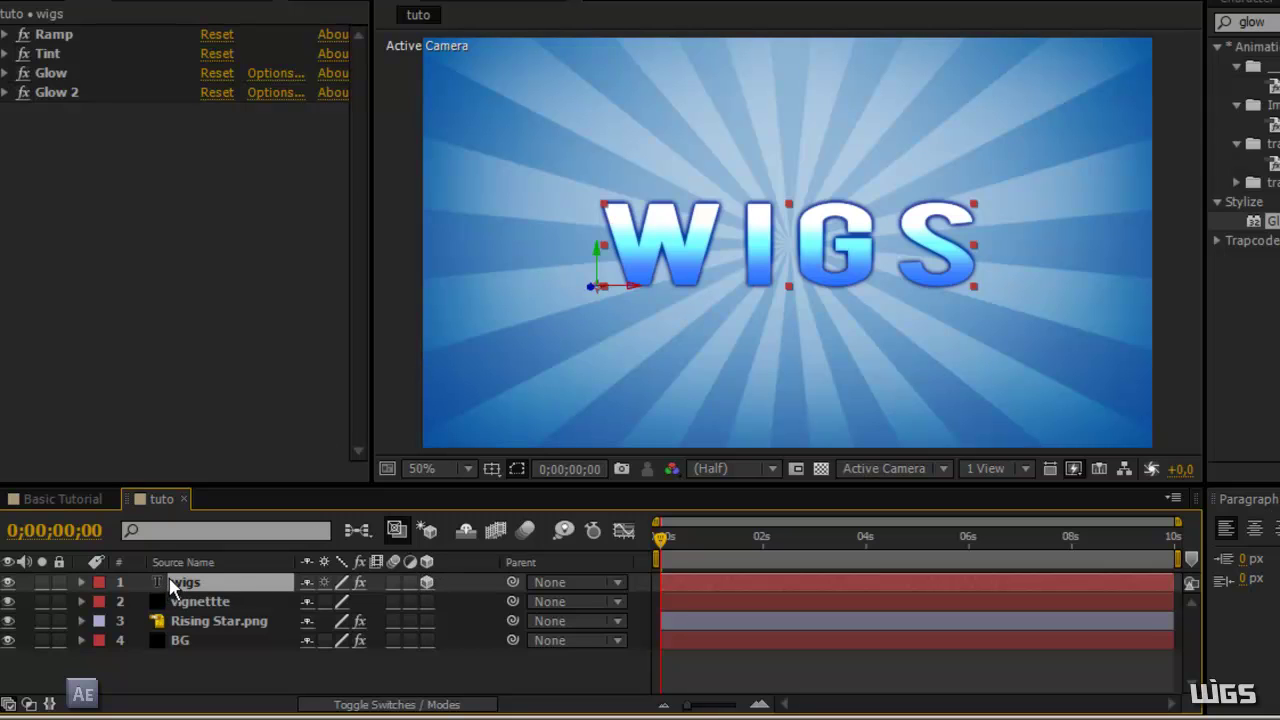
Expand the wigs layer and enlarge the timeline area to examine all its 3D transform properties.
{"action": "key", "text": "p"}
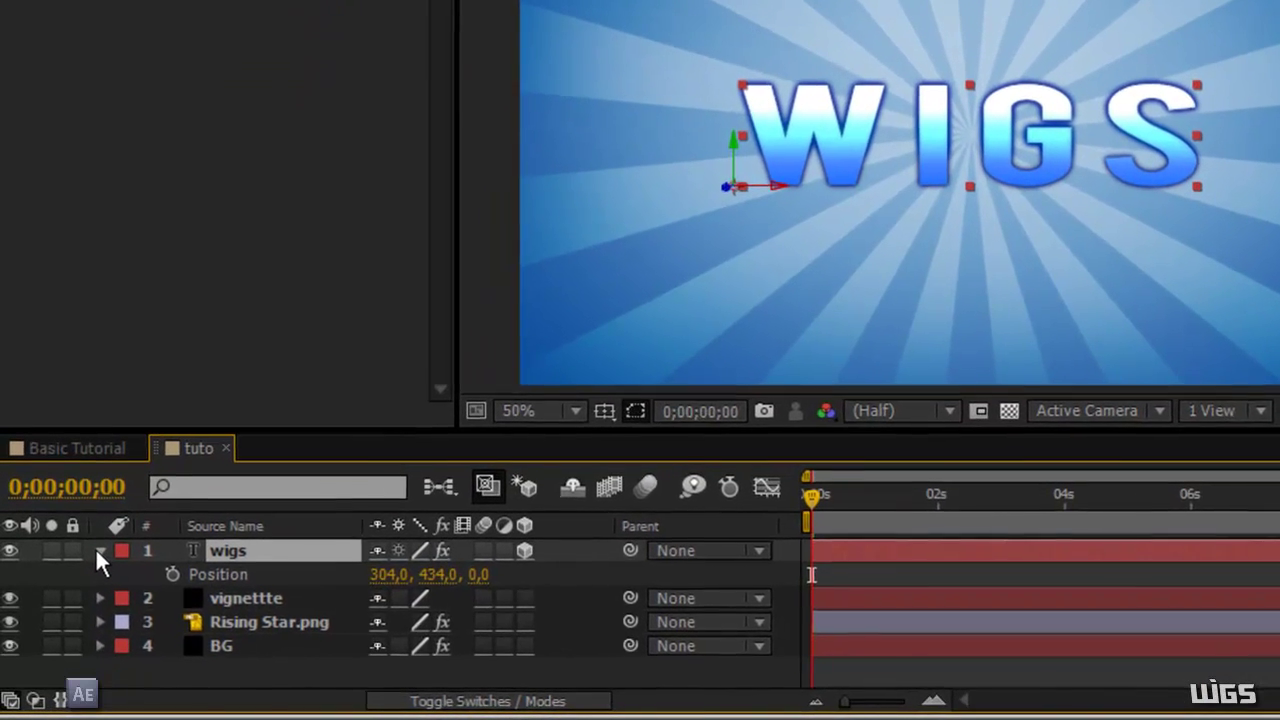
{"action": "left_click", "coordinate": [98, 551]}
{"action": "left_click", "coordinate": [98, 551]}
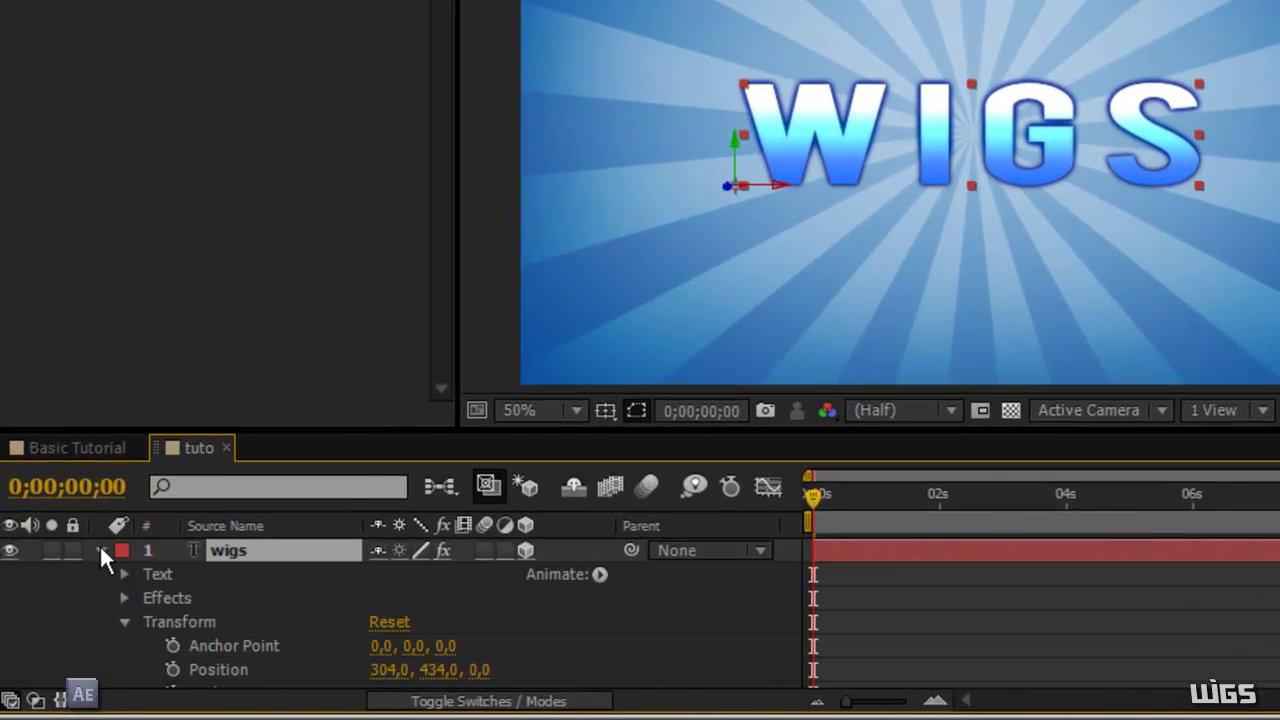
{"action": "scroll", "coordinate": [221, 568], "scroll_direction": "down", "scroll_amount": 2}
{"action": "scroll", "coordinate": [222, 552], "scroll_direction": "down", "scroll_amount": 3}
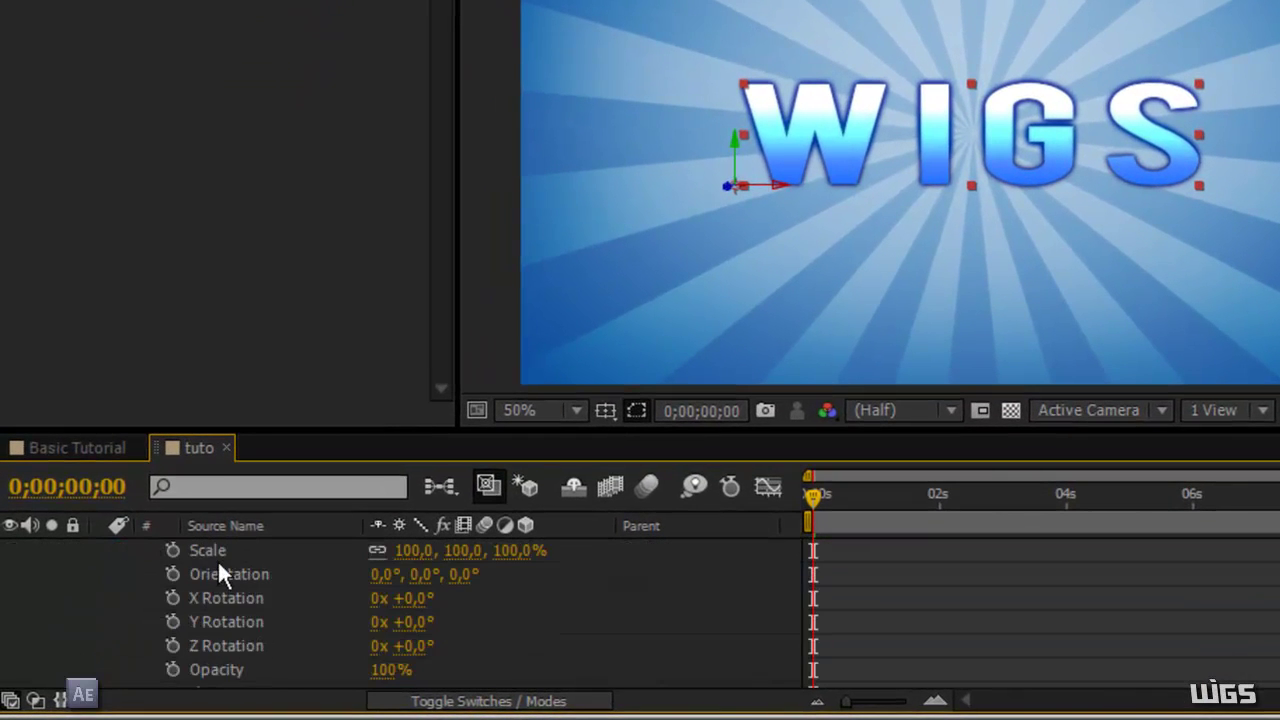
{"action": "scroll", "coordinate": [216, 627], "scroll_direction": "down", "scroll_amount": 3}
{"action": "scroll", "coordinate": [216, 627], "scroll_direction": "up", "scroll_amount": 3}
{"action": "left_click_drag", "start_coordinate": [400, 427], "coordinate": [408, 309]}
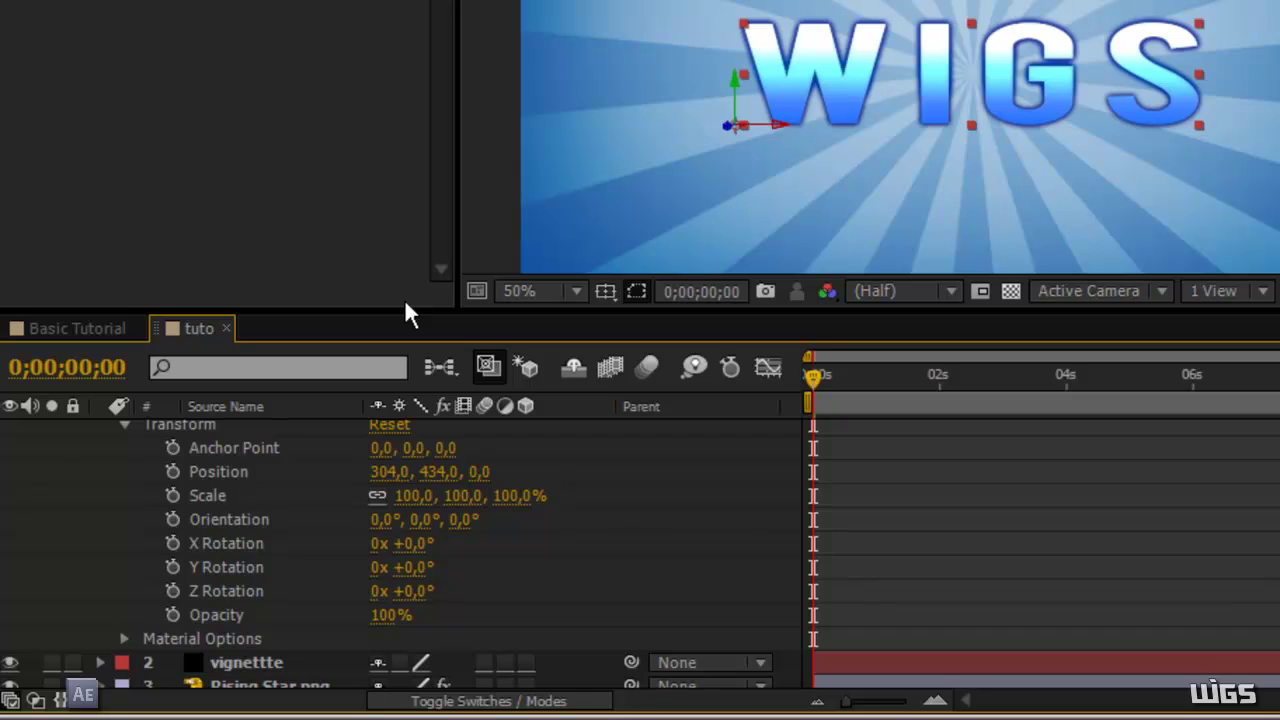
Show only the wigs layer's Position property and set its first keyframe at 0;00;02;00.
{"action": "key", "text": "p"}
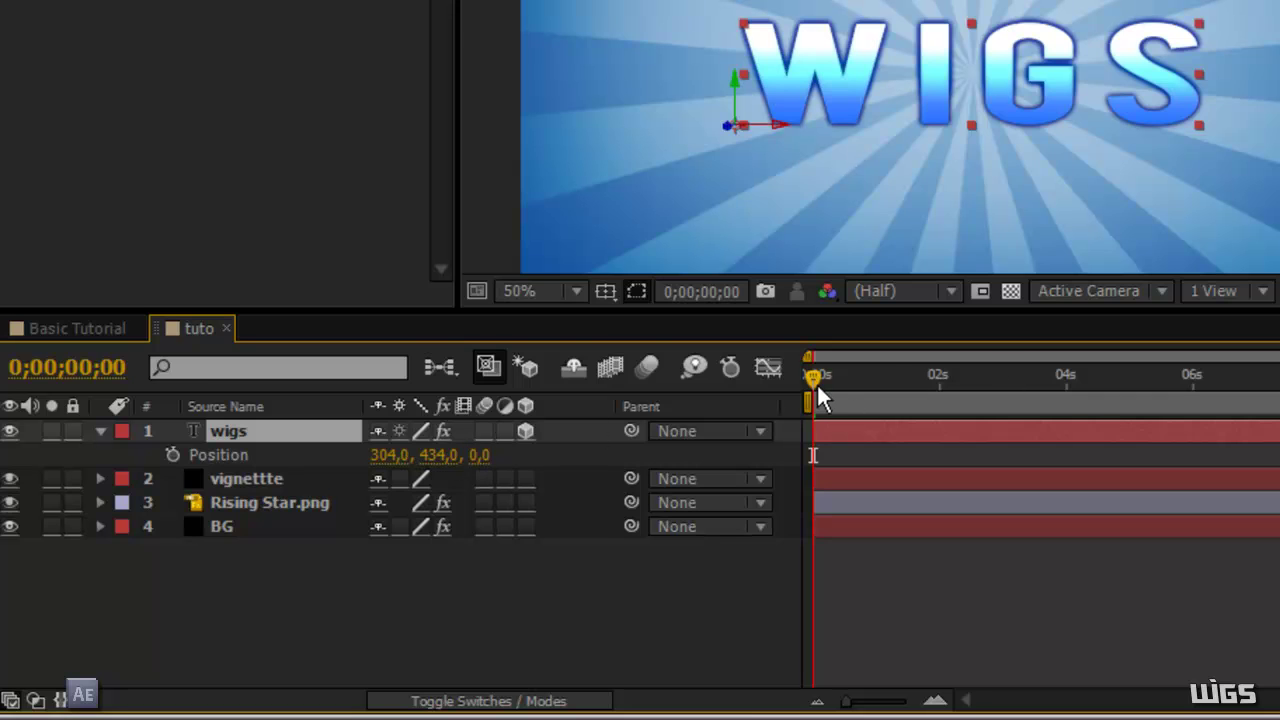
{"action": "left_click_drag", "start_coordinate": [817, 386], "coordinate": [917, 388]}
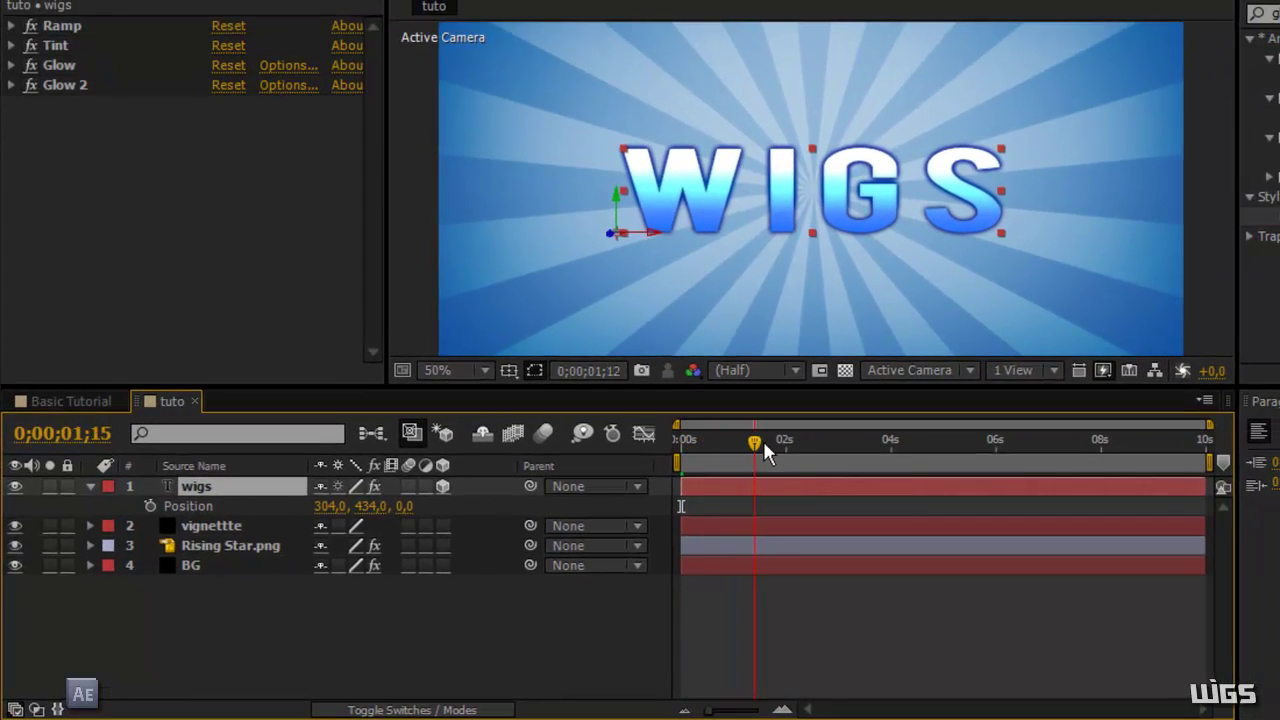
{"action": "left_click_drag", "start_coordinate": [766, 452], "coordinate": [786, 450]}
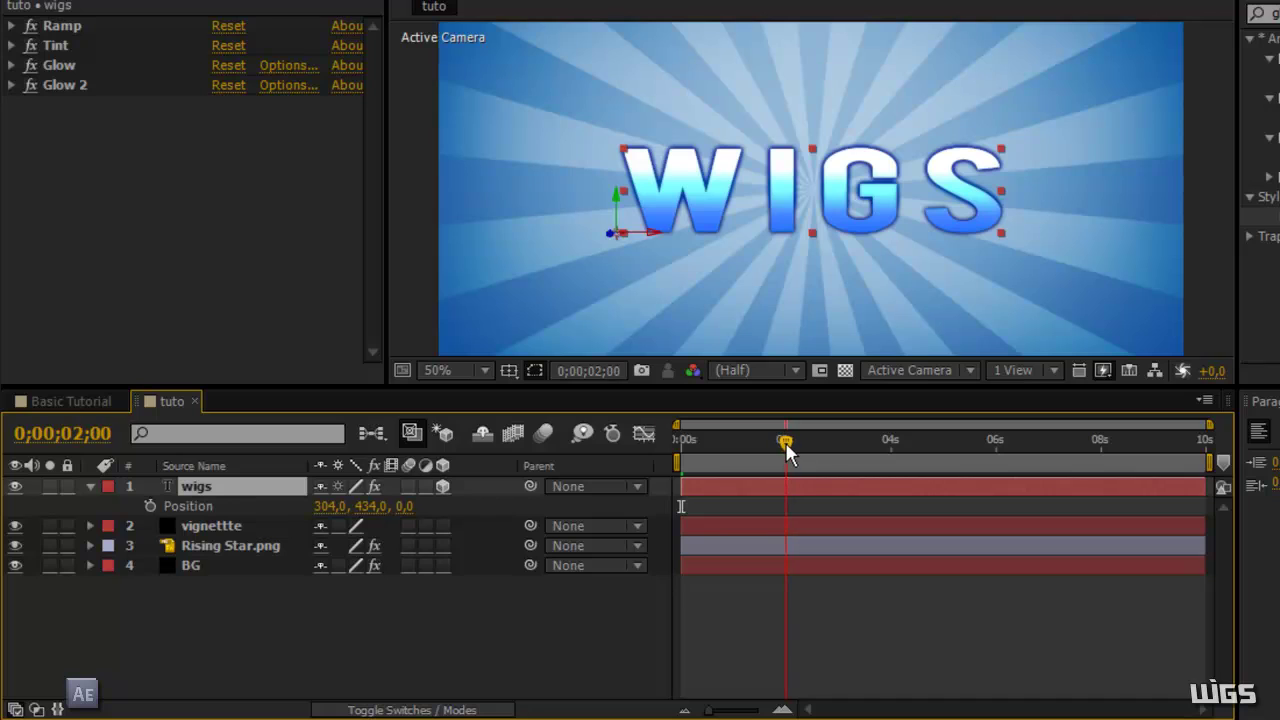
{"action": "left_click", "coordinate": [150, 507]}
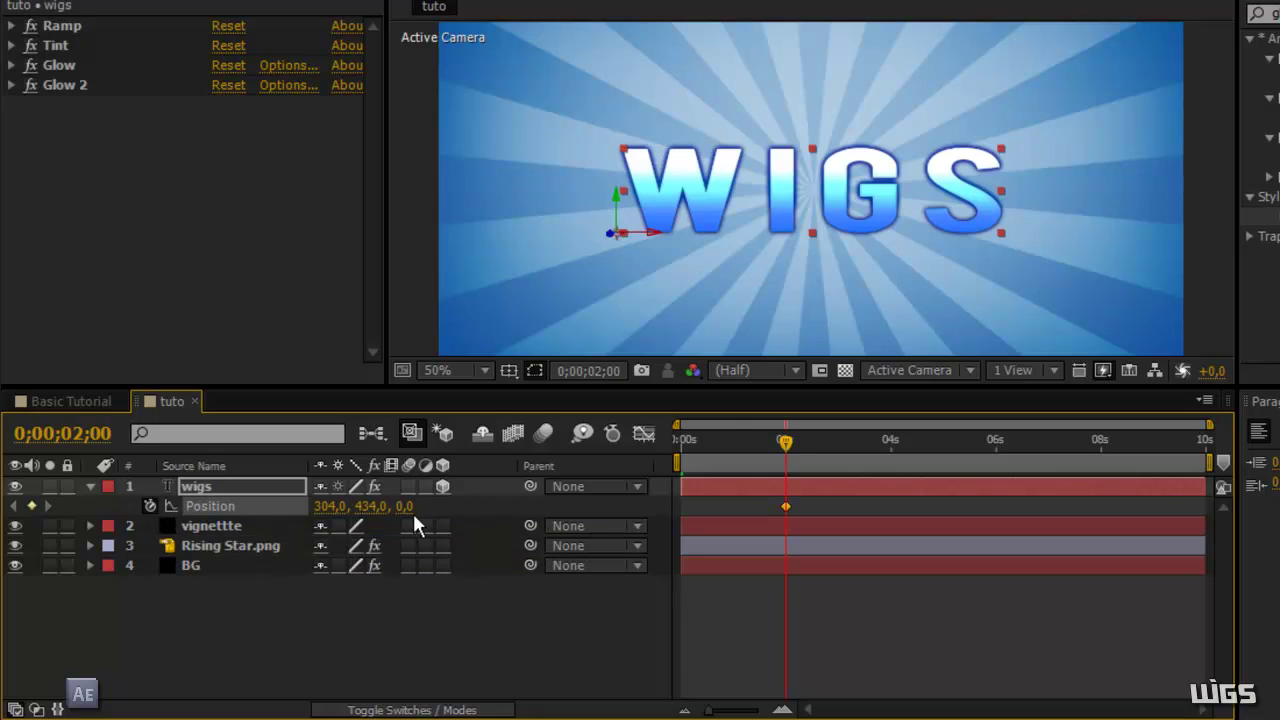
At 0;00;01;13, push the wigs text back in depth by keyframing its Z position at 2328.
{"action": "left_click_drag", "start_coordinate": [786, 445], "coordinate": [756, 455]}
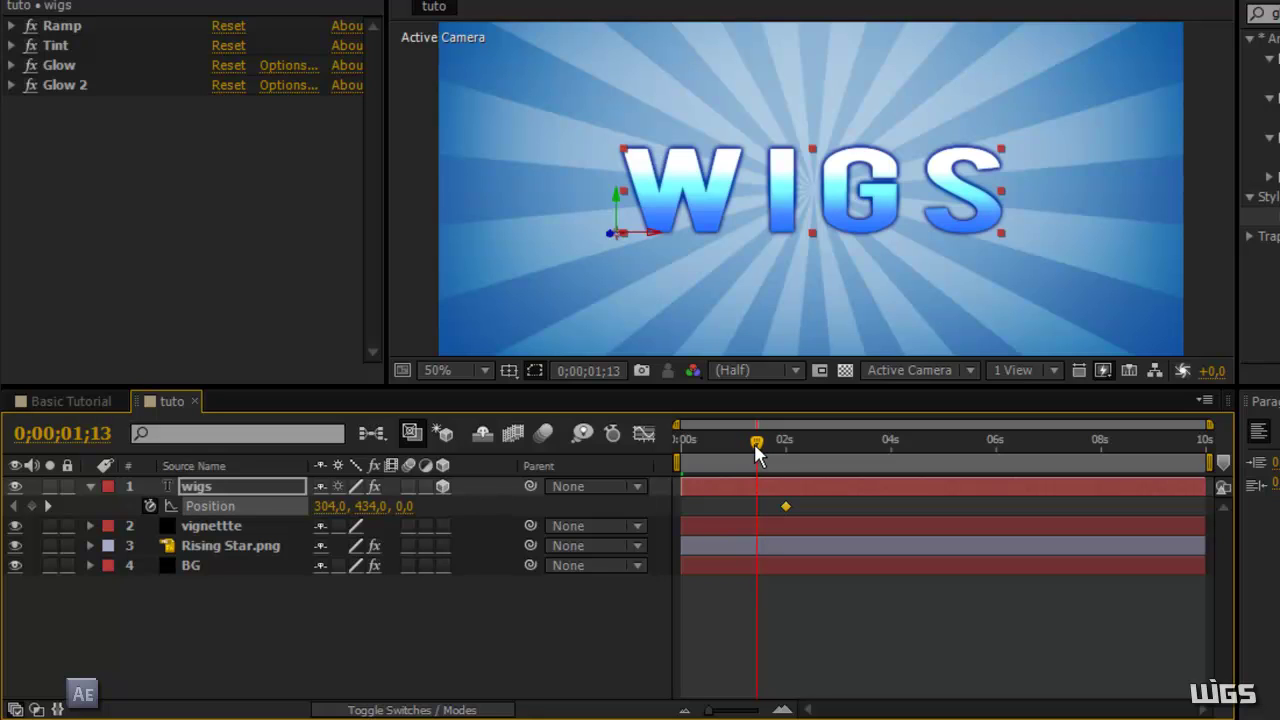
{"action": "left_click_drag", "start_coordinate": [403, 507], "coordinate": [328, 535]}
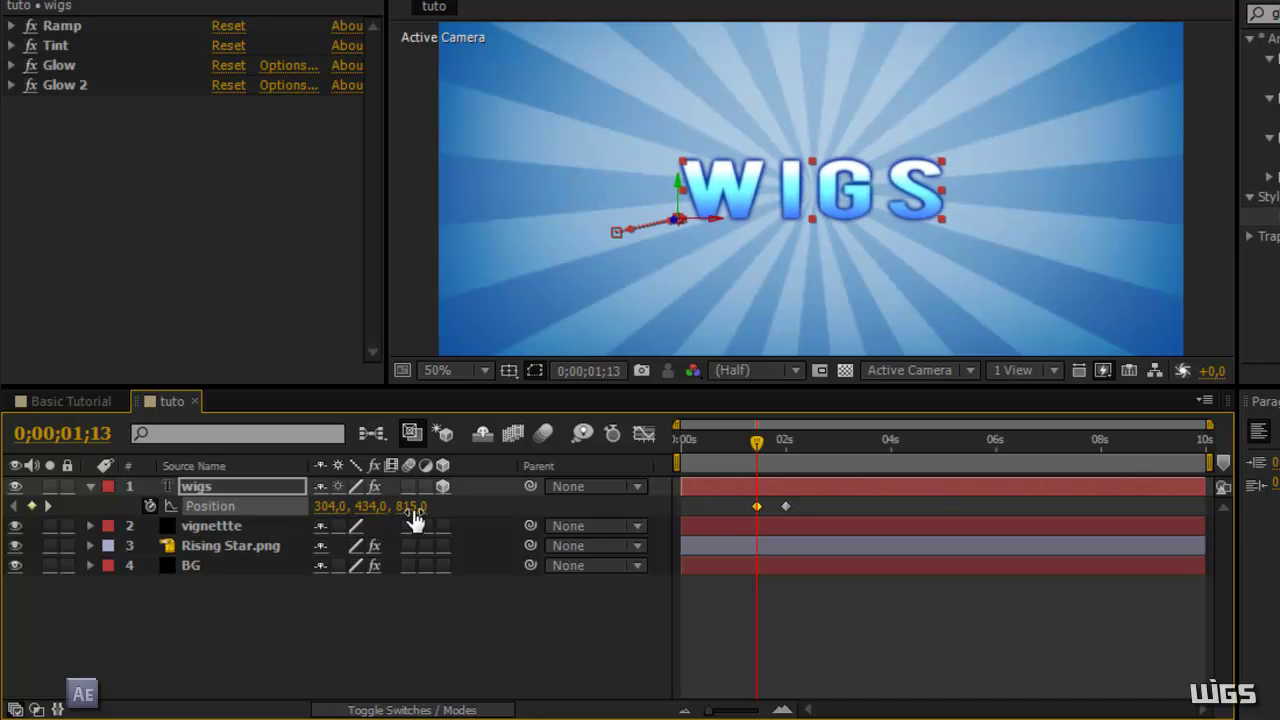
{"action": "mouse_move", "coordinate": [413, 508]}
{"action": "left_mouse_down"}
{"action": "mouse_move", "coordinate": [467, 517]}
{"action": "mouse_move", "coordinate": [412, 507]}
{"action": "left_mouse_up"}
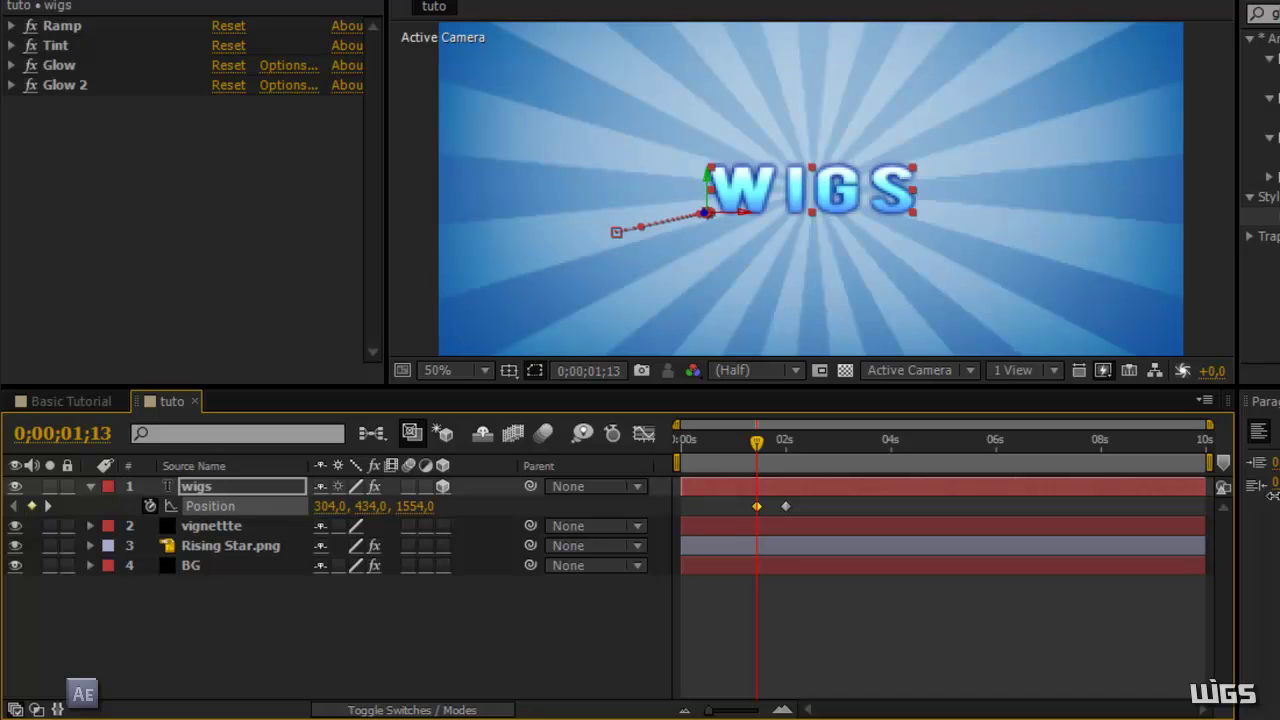
{"action": "left_click_drag", "start_coordinate": [1273, 496], "coordinate": [1279, 508]}
{"action": "key", "text": "comma"}
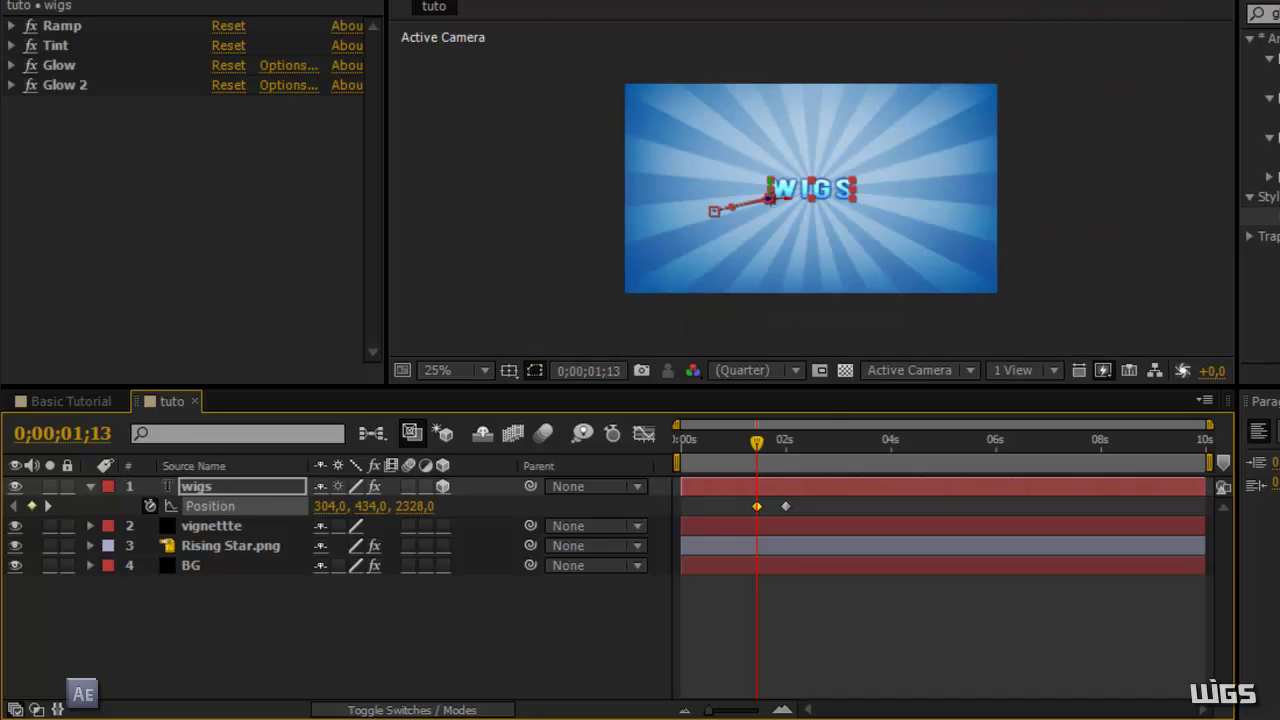
Select both Position keyframes of the wigs layer and apply Easy Ease to them.
{"action": "left_click_drag", "start_coordinate": [818, 500], "coordinate": [789, 508]}
{"action": "right_click", "coordinate": [787, 507]}
{"action": "left_click", "coordinate": [818, 500]}
{"action": "right_click", "coordinate": [790, 509]}
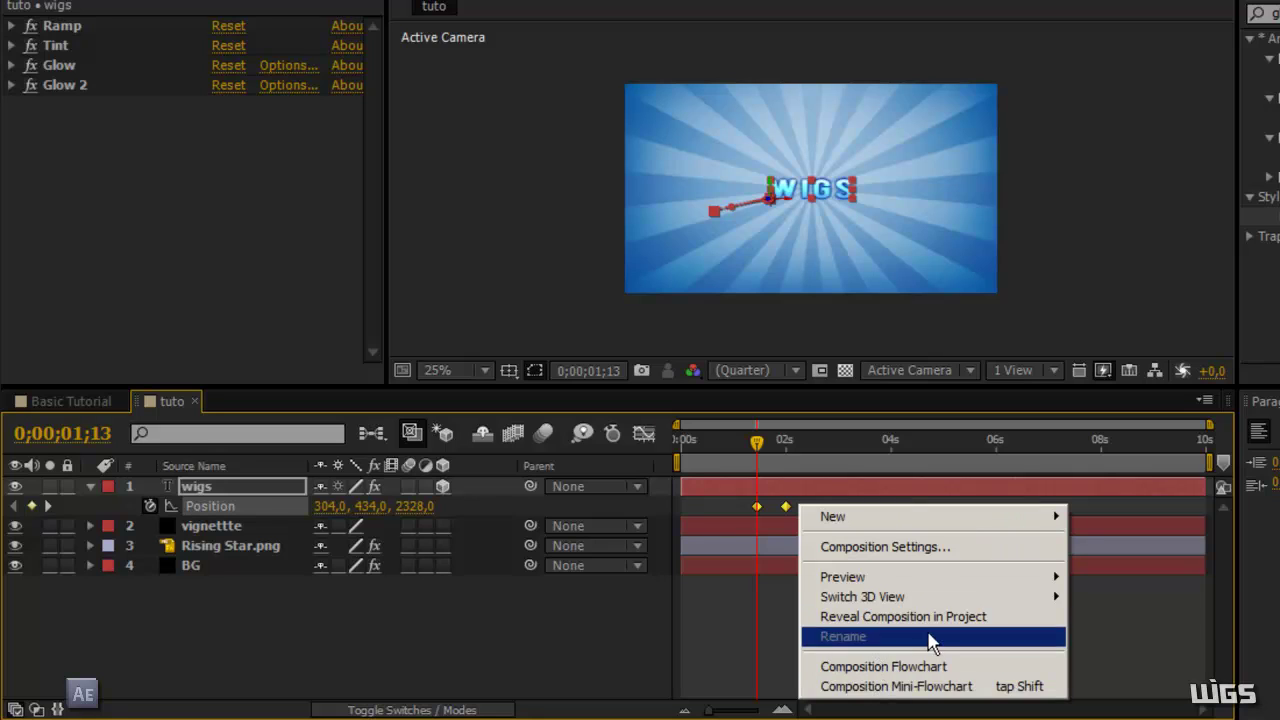
{"action": "right_click", "coordinate": [785, 507]}
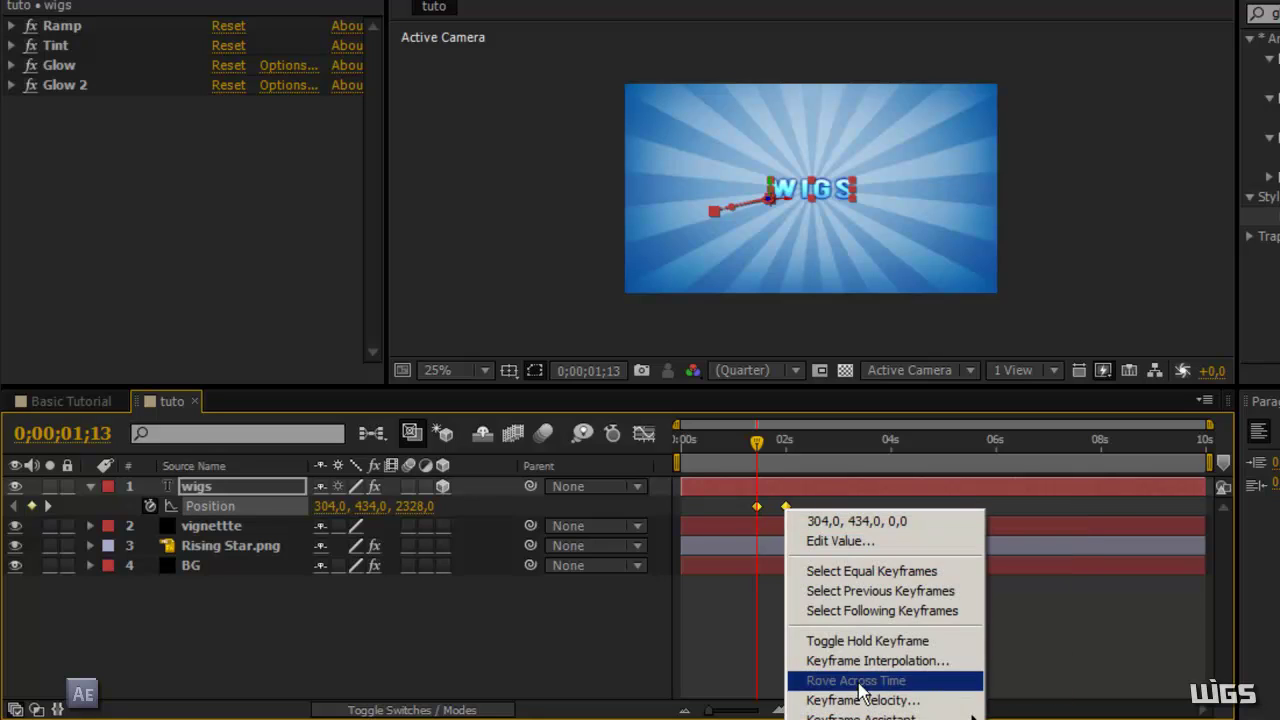
{"action": "mouse_move", "coordinate": [880, 716]}
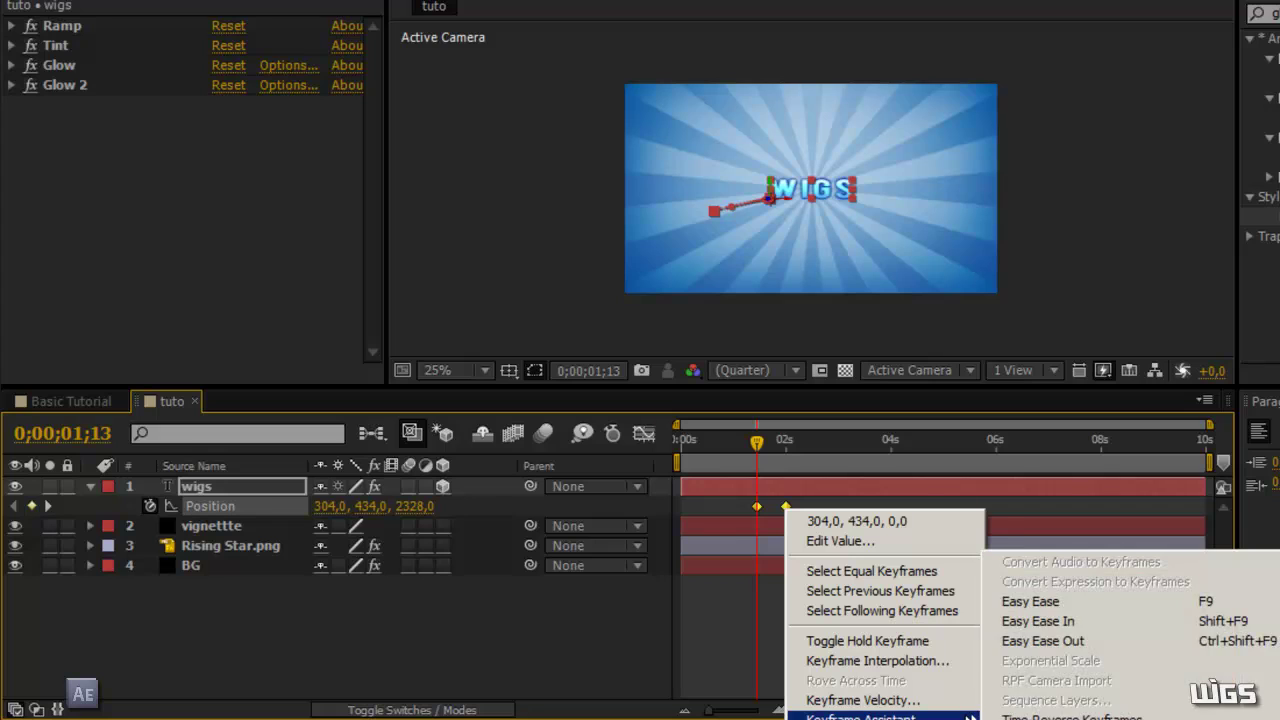
{"action": "left_click", "coordinate": [1042, 605]}
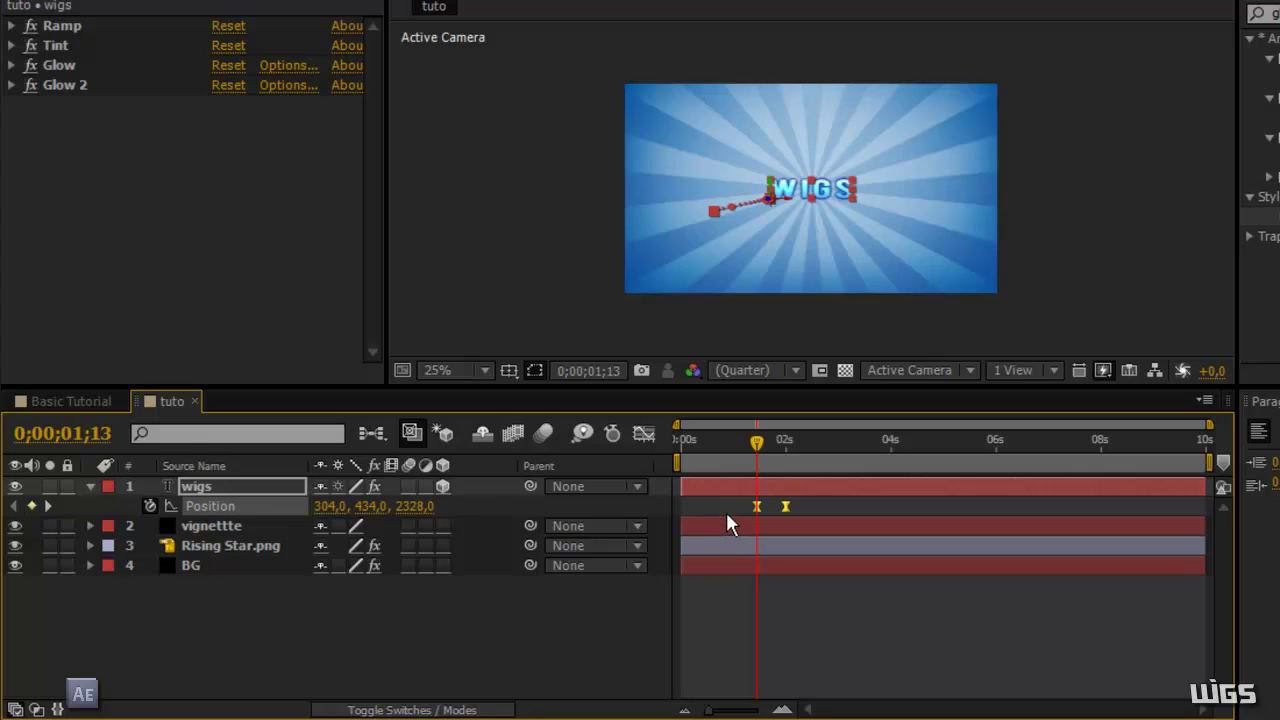
Keyframe the wigs layer's Z position at -37 at 0;00;02;09 and at 0 at 0;00;02;17.
{"action": "left_click_drag", "start_coordinate": [760, 442], "coordinate": [802, 441]}
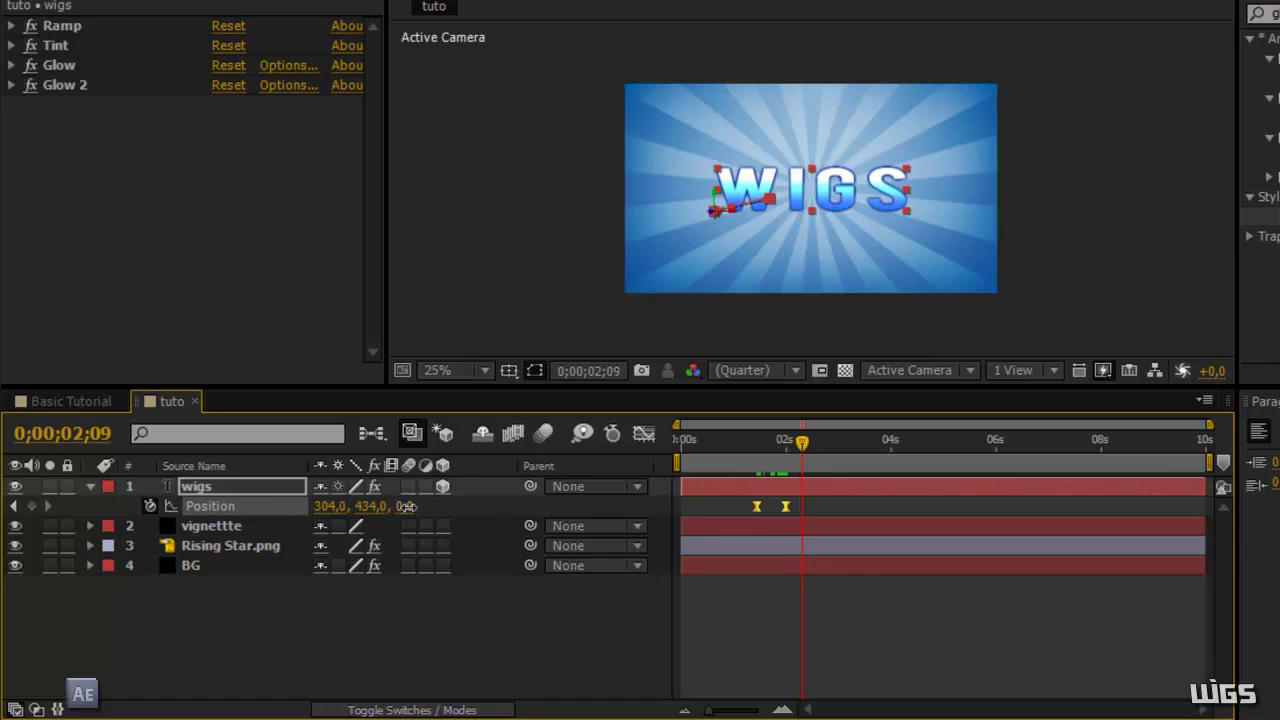
{"action": "left_click_drag", "start_coordinate": [406, 507], "coordinate": [372, 510]}
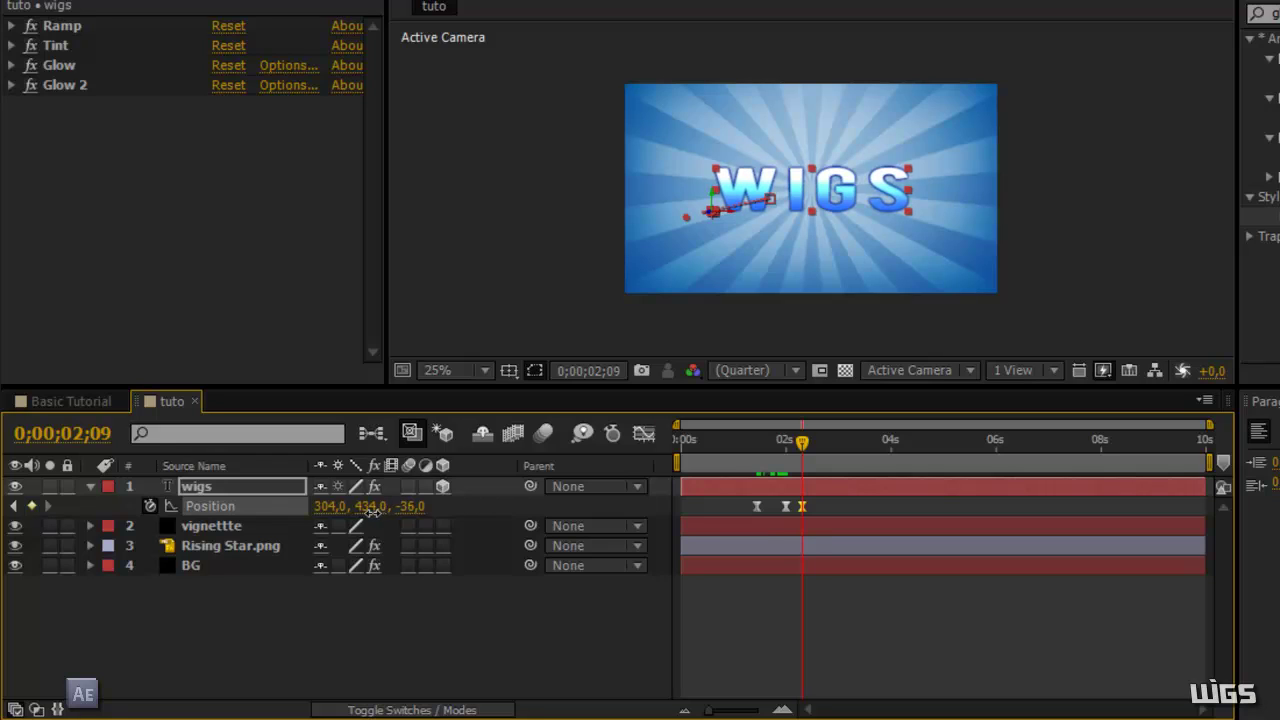
{"action": "left_click_drag", "start_coordinate": [806, 446], "coordinate": [812, 445]}
{"action": "left_click", "coordinate": [410, 506]}
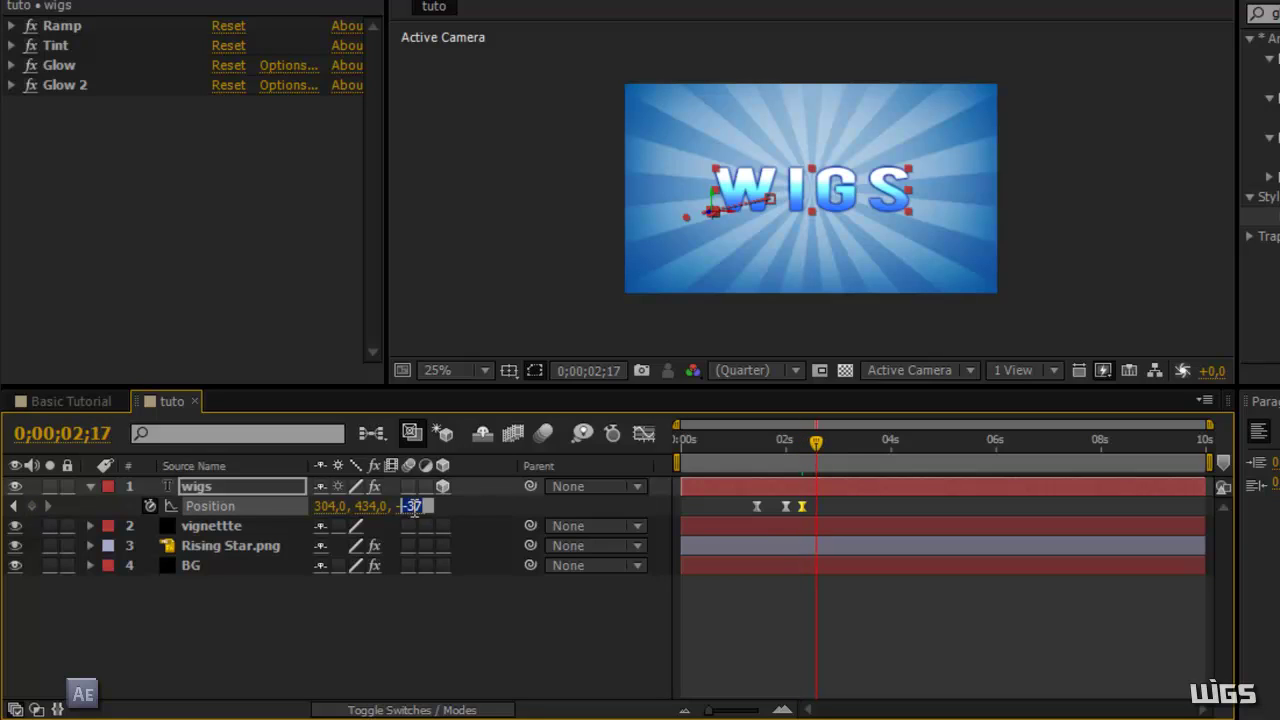
{"action": "type", "text": "0"}
Convert the wigs layer's Position keyframe at 0;00;02;00 to smooth Auto Bezier interpolation.
{"action": "left_click_drag", "start_coordinate": [818, 446], "coordinate": [785, 451]}
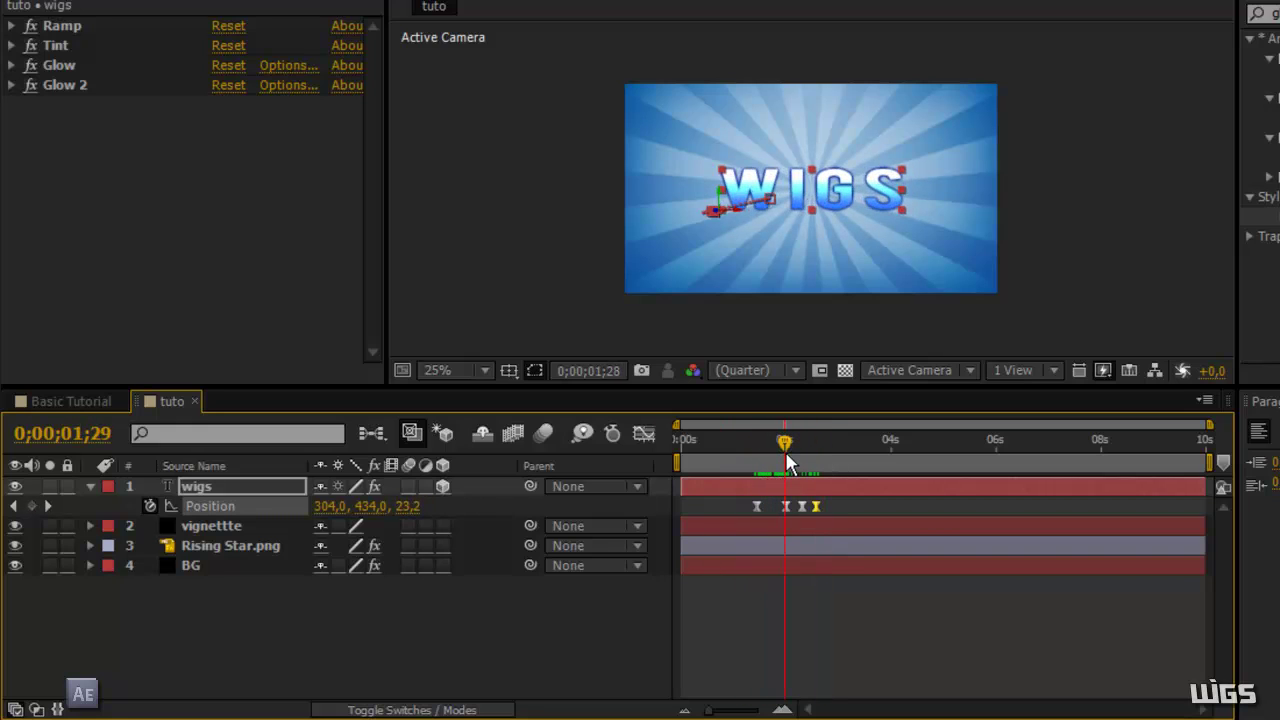
{"action": "left_click", "coordinate": [785, 506], "text": "ctrl"}
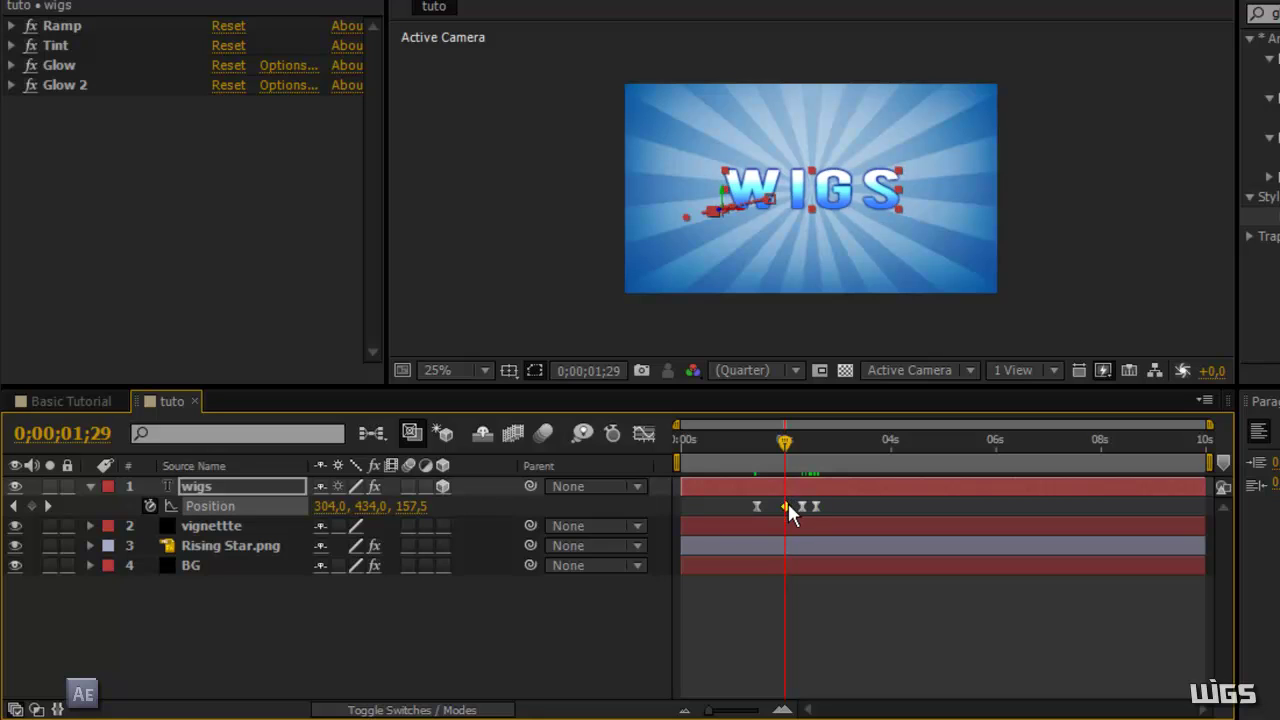
{"action": "left_click", "coordinate": [786, 506], "text": "ctrl"}
Preview the title animation from before its first Position keyframe, and examine the text at the 0;00;02;09 keyframe.
{"action": "left_click_drag", "start_coordinate": [787, 442], "coordinate": [729, 445]}
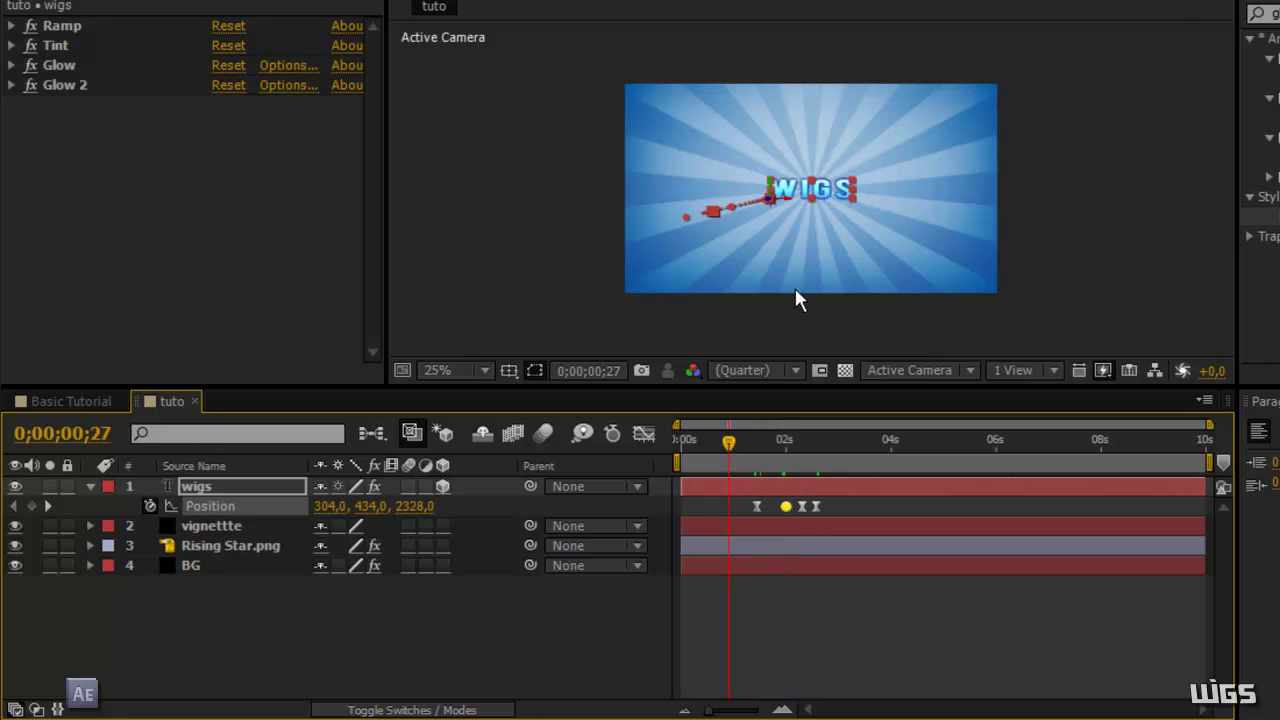
{"action": "key", "text": "period"}
{"action": "key", "text": "space"}
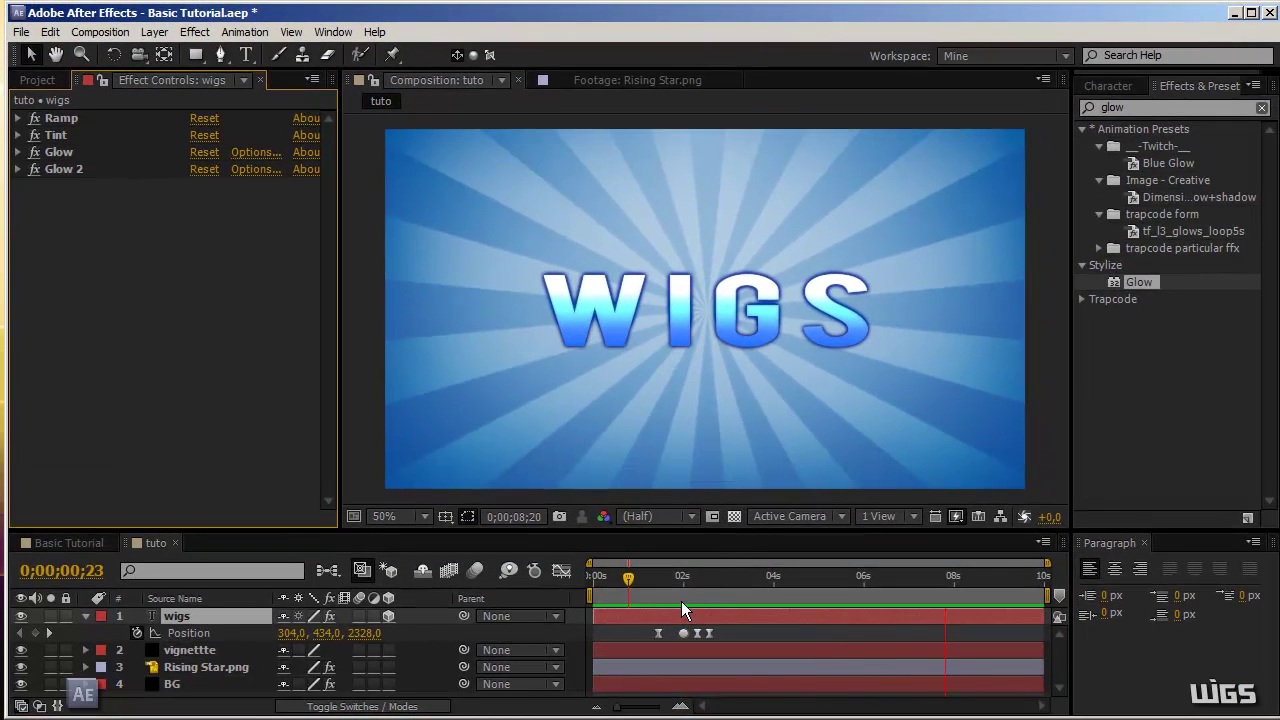
{"action": "key", "text": "space"}
{"action": "left_click_drag", "start_coordinate": [628, 580], "coordinate": [698, 582]}
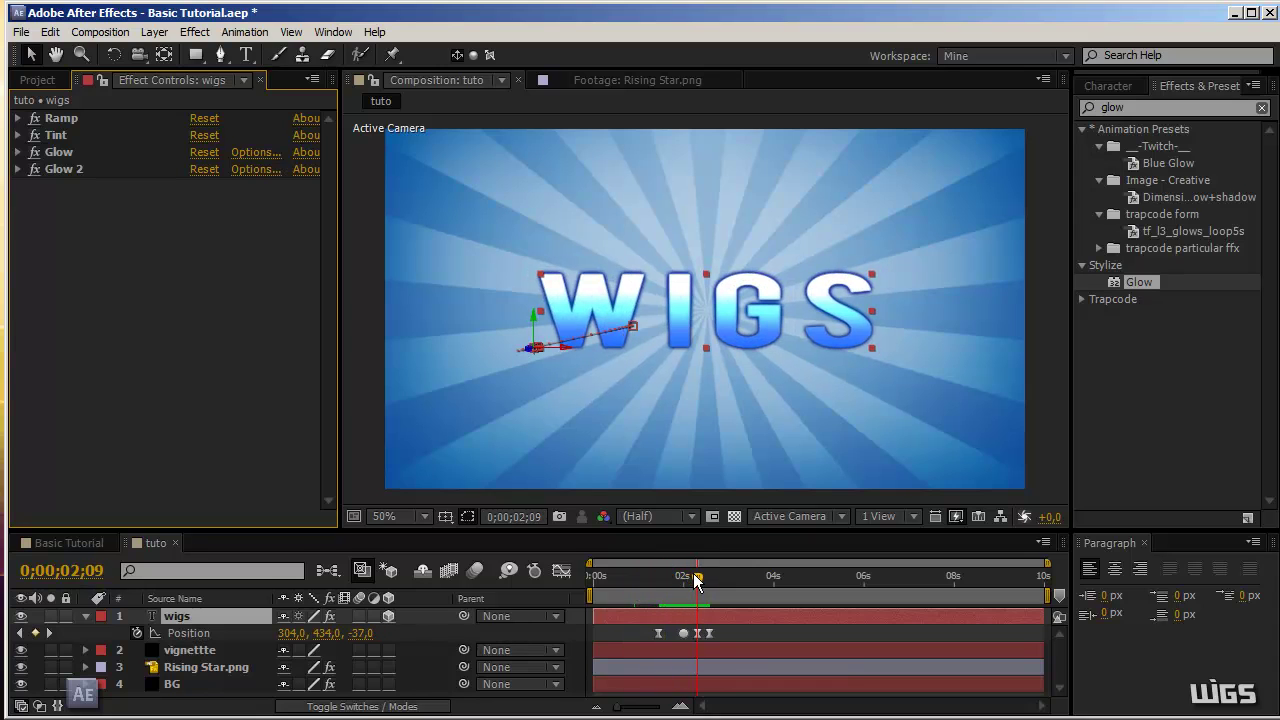
{"action": "key", "text": "comma"}
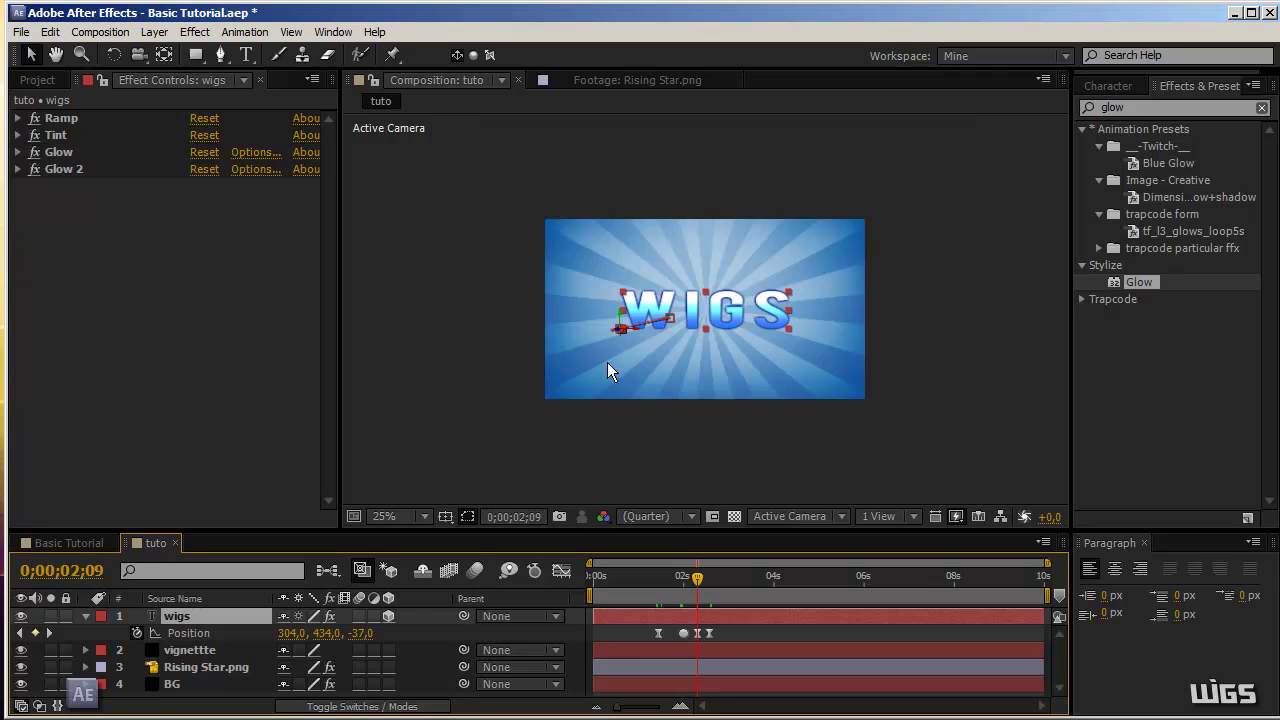